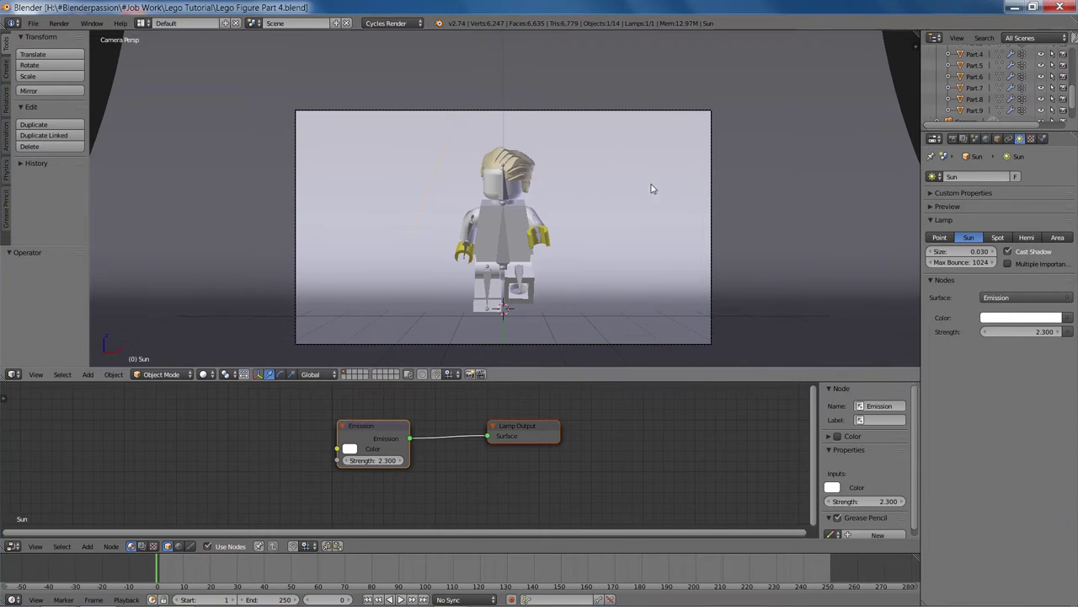
Switch the outliner to list the file's groups.
middle_click_drag(656, 225, 590, 240)
left_click(1026, 43)
left_click(1024, 126)
middle_click_drag(546, 232, 613, 225, "shift")
scroll(578, 210, "up", 5)
right_click(614, 150)
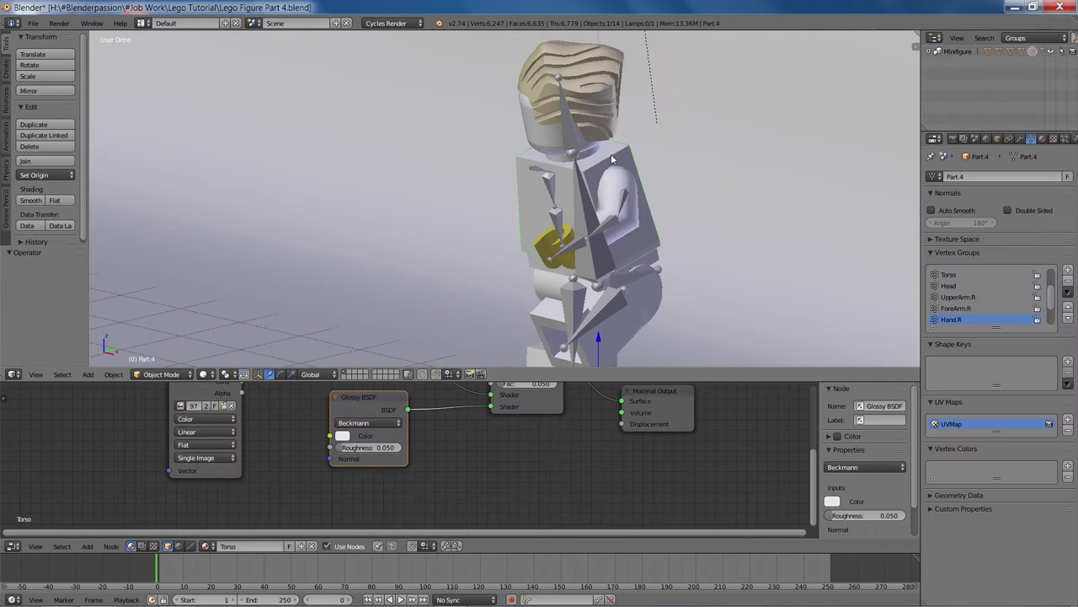
key("g")
right_click(660, 223)
Select the minifigure's armature with all its body parts in object mode and put them in a new group.
right_click(584, 203)
key("ctrl+Tab")
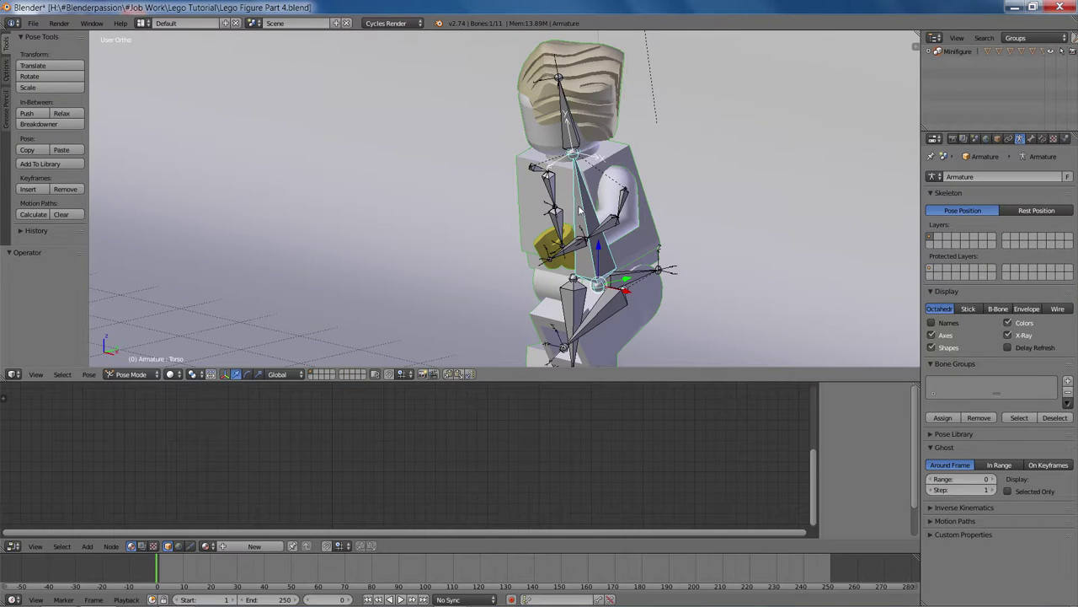
key("ctrl+Tab")
left_click(159, 375)
left_click(165, 362)
scroll(674, 228, "down", 3)
key("g")
right_click(593, 171)
scroll(667, 220, "up", 1)
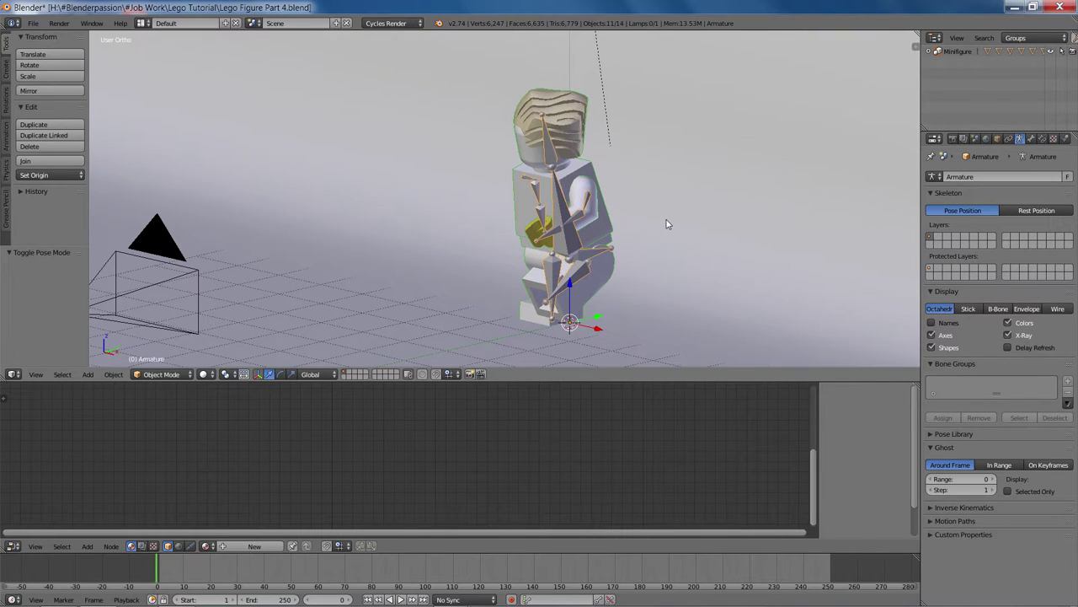
key("shift+g")
key("ctrl+g")
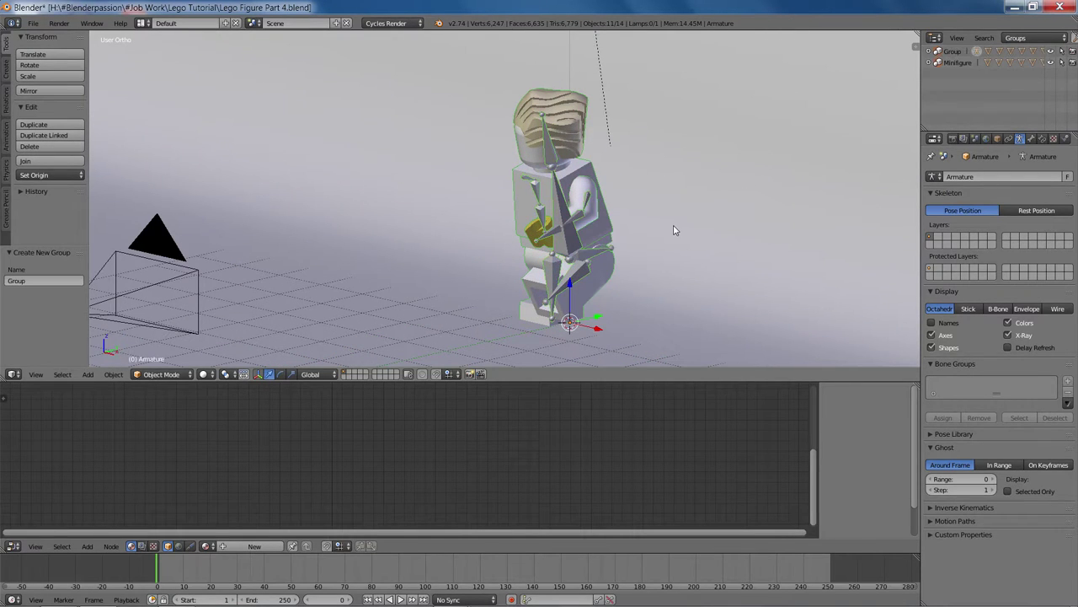
Rename the new group as Jim.
double_click(948, 51)
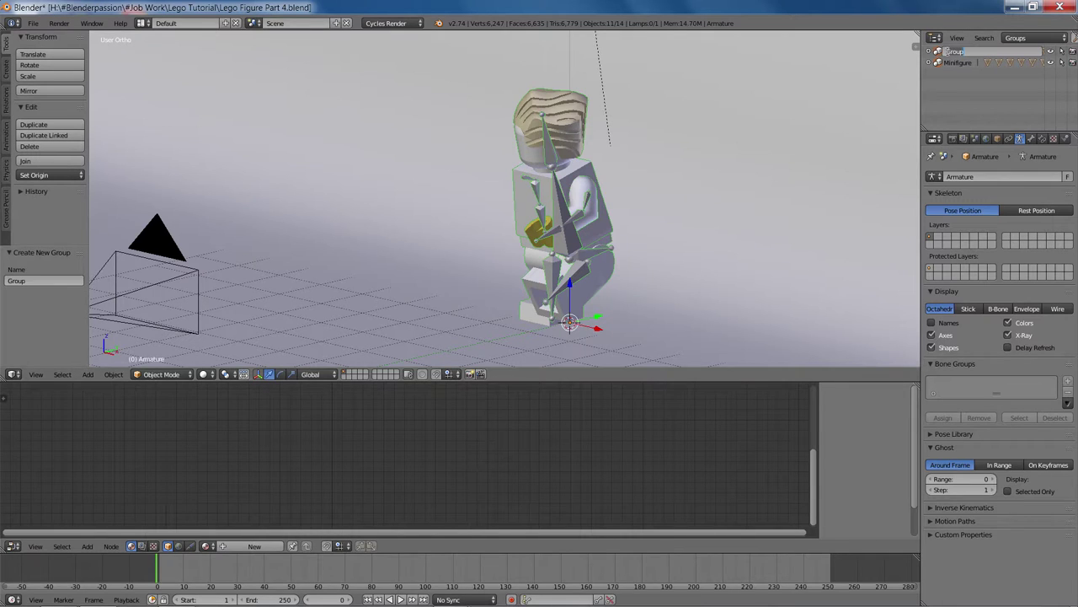
type("Jim")
key("Return")
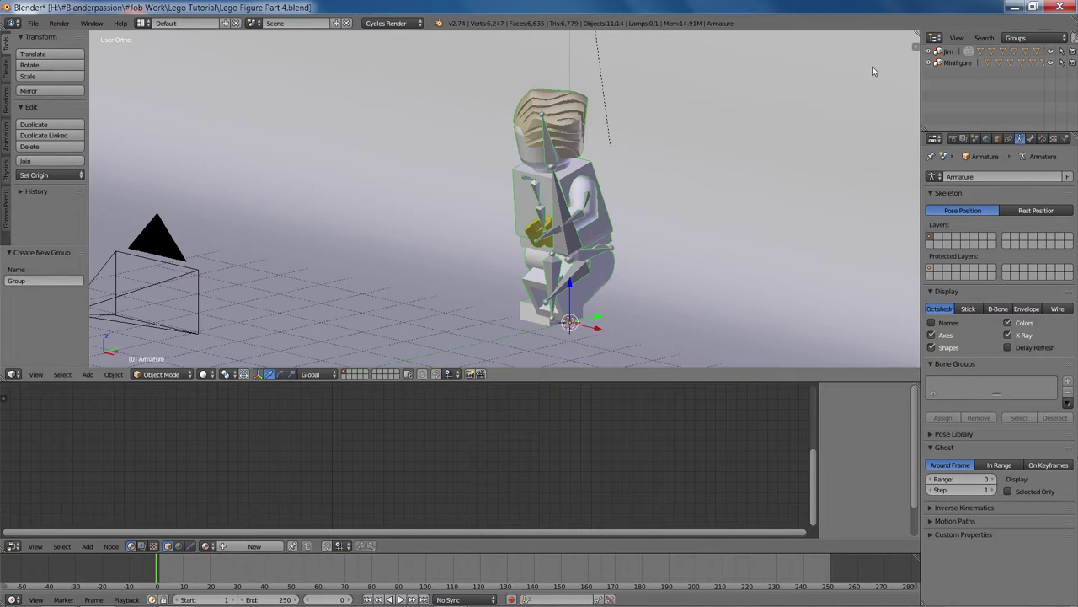
Save Lego Figure Part 4.blend over the existing file and close it.
right_click(569, 239)
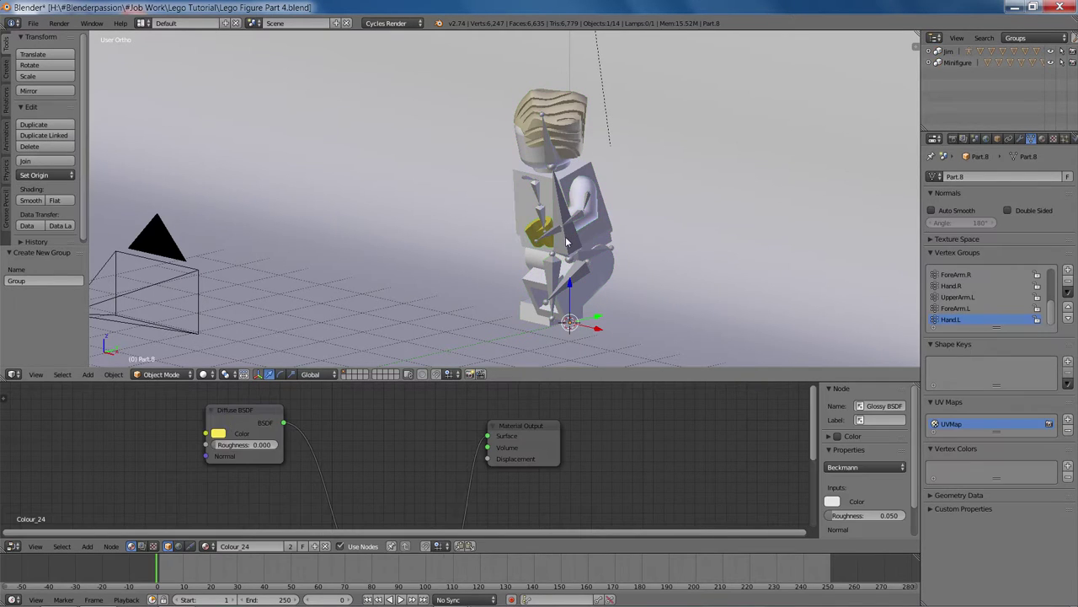
key("ctrl+s")
left_click(158, 99)
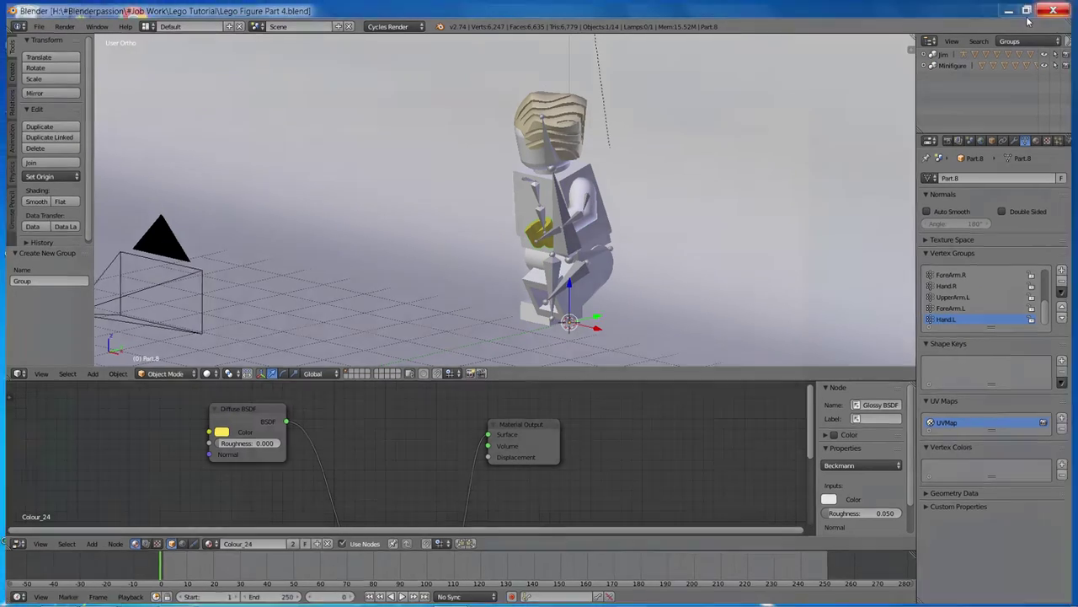
left_click(1053, 10)
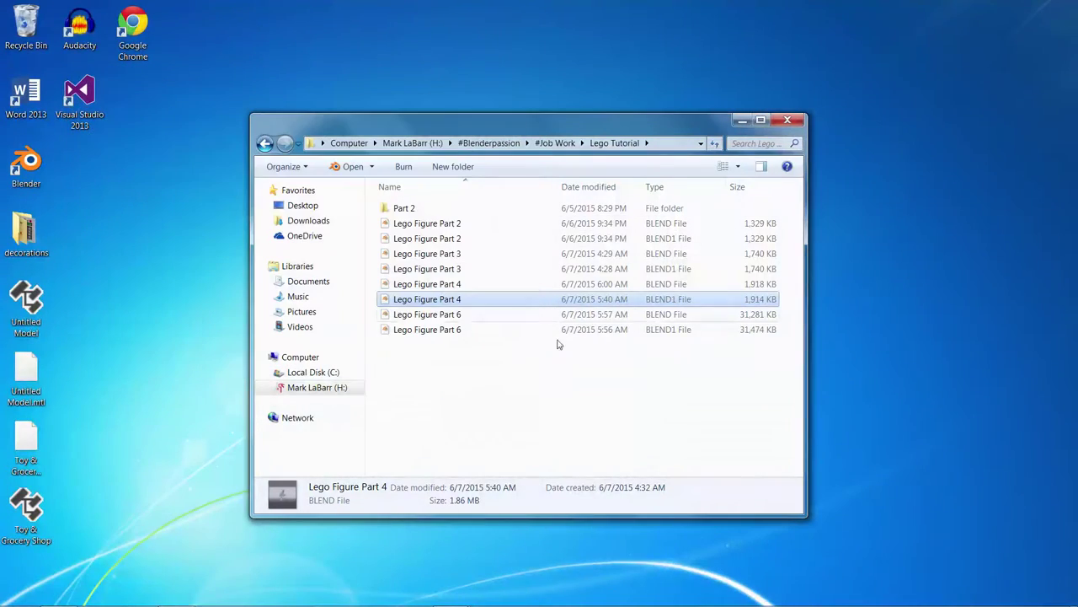
Open the Lego Figure Part 6 blend file from the Lego Tutorial folder and enlarge the 3D view.
double_click(486, 314)
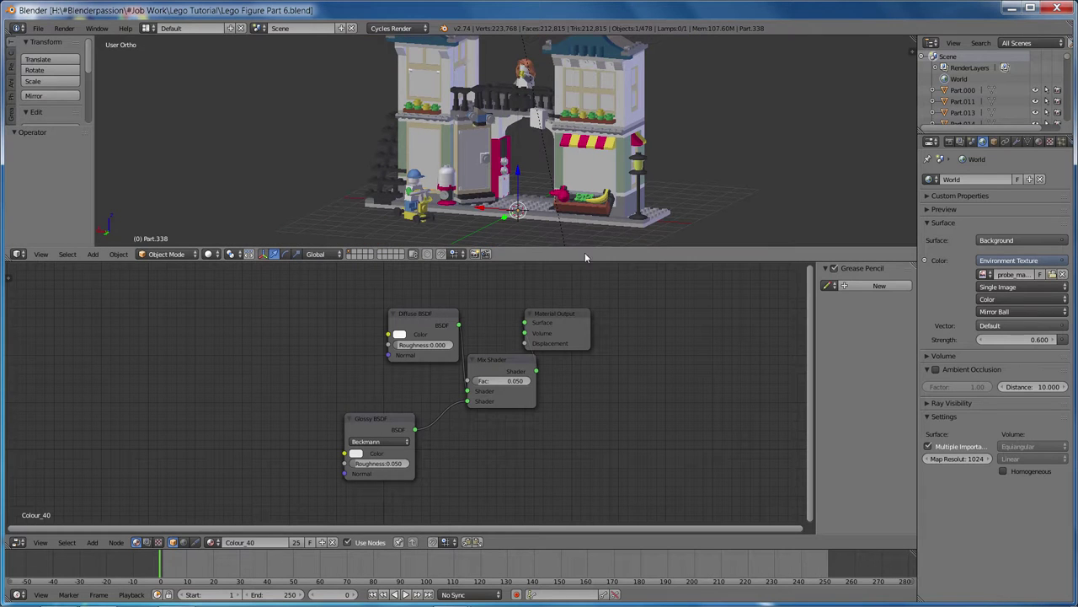
left_click_drag(575, 265, 589, 314)
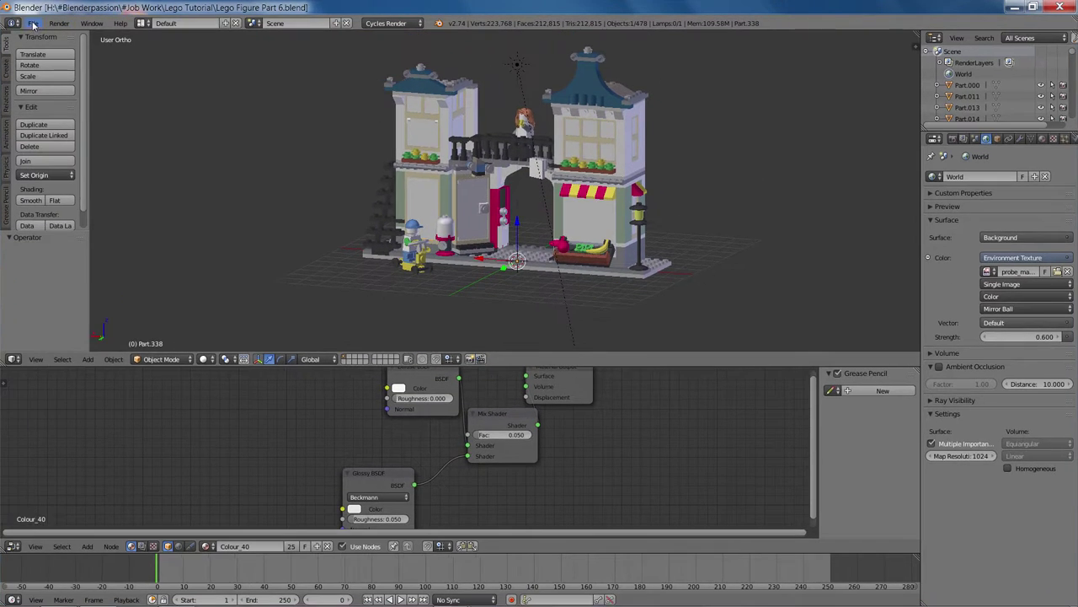
Append the Jim group from Lego Figure Part 4.blend to the scene.
left_click(38, 28)
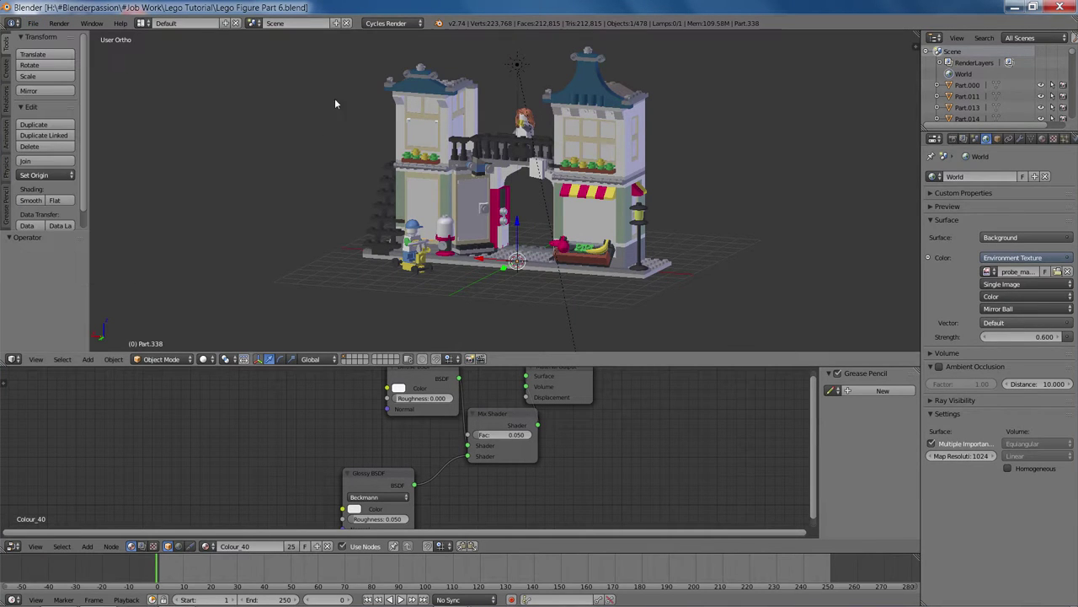
key("shift+F1")
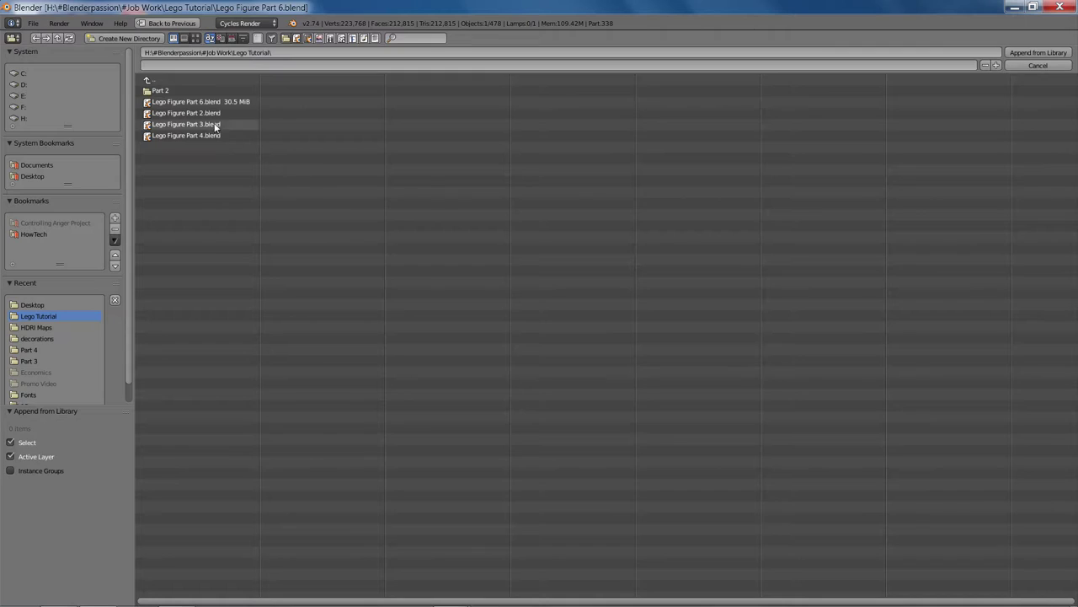
double_click(171, 135)
left_click(155, 82)
left_click(167, 137)
left_click(166, 139)
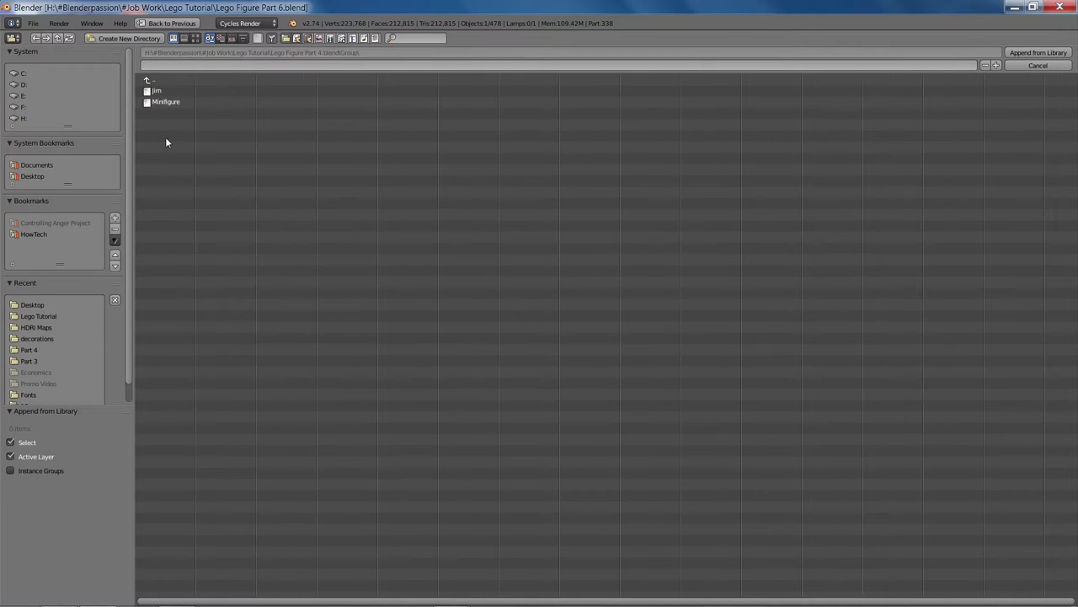
double_click(160, 91)
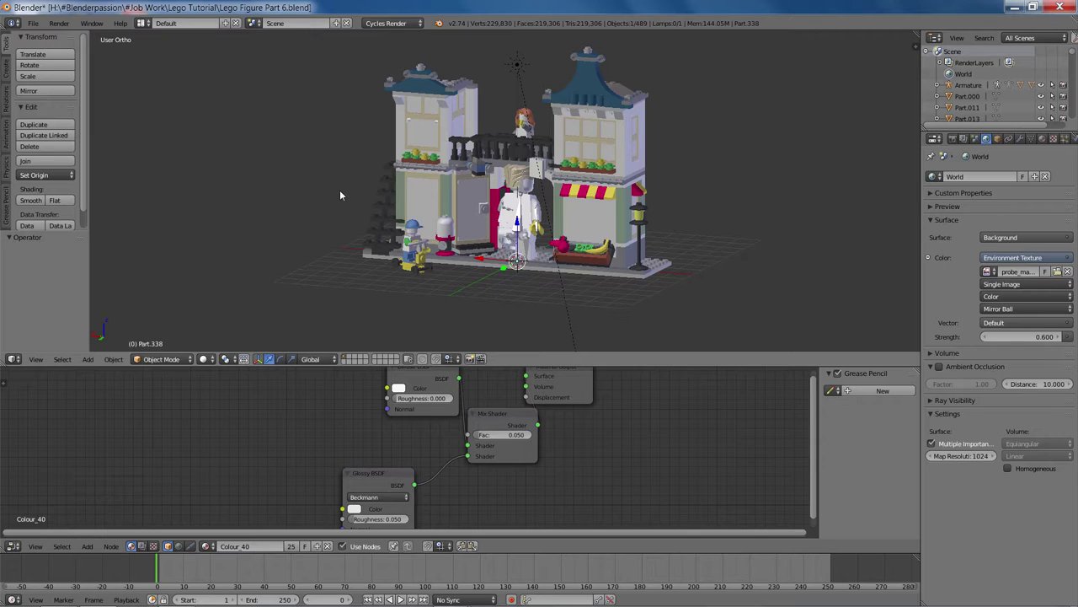
List the groups in the outliner, select the Jim group's objects and scale them to 0.5.
scroll(534, 228, "up", 3)
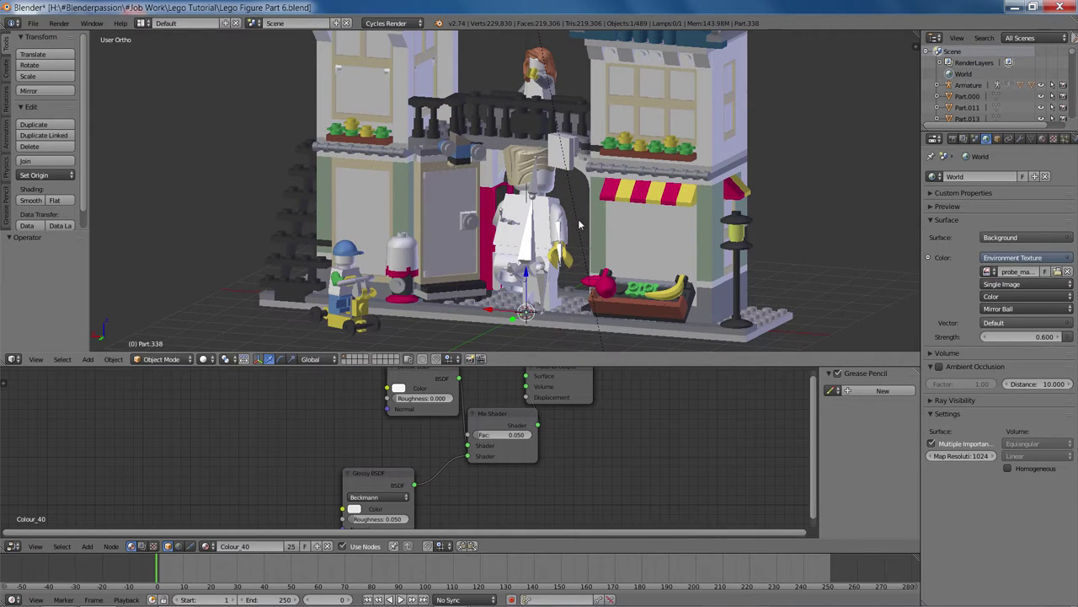
left_click(1032, 38)
left_click(1015, 122)
left_click(946, 53)
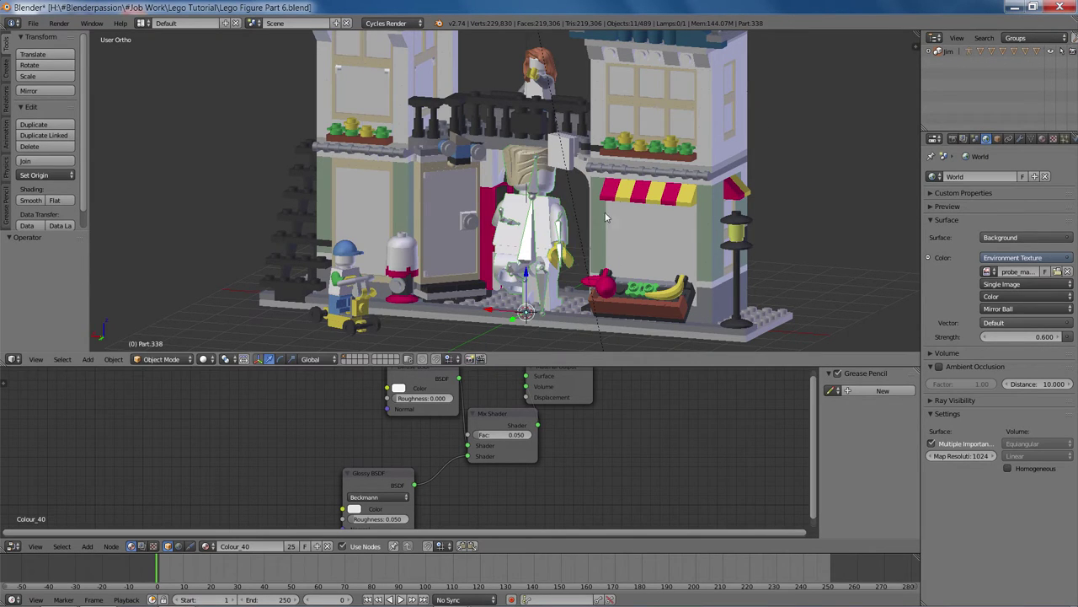
type("s.5")
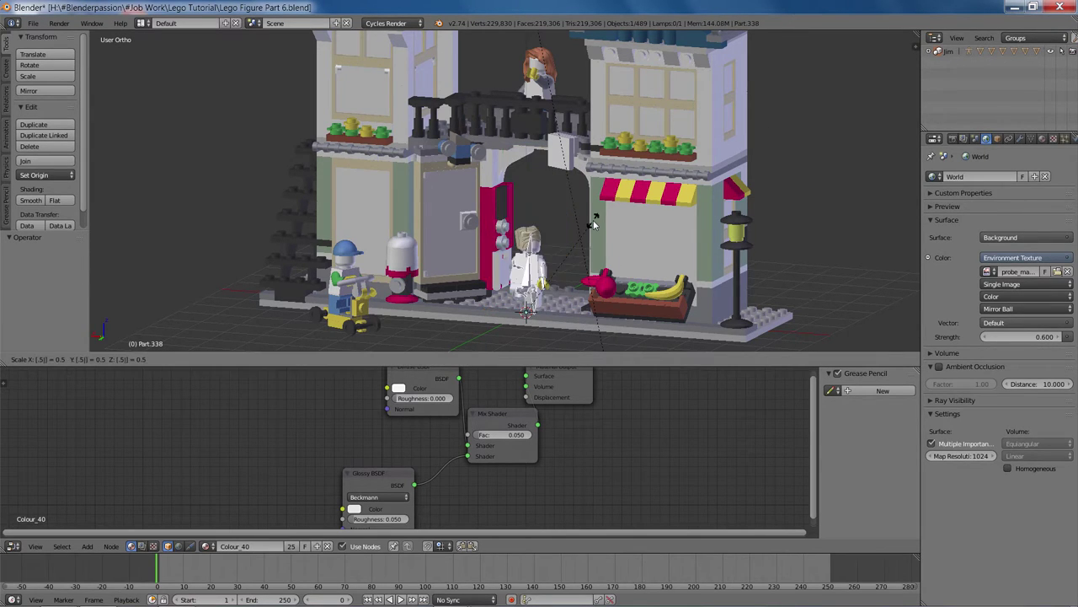
key("Return")
Move the minifigure about 4.97 units along Y, out in front of the building.
scroll(593, 225, "down", 1)
key("g")
key("z")
right_click(567, 236)
key("g")
key("y")
left_click(509, 278)
Rotate the minifigure about -139.5° around the Z axis.
scroll(523, 253, "up", 5)
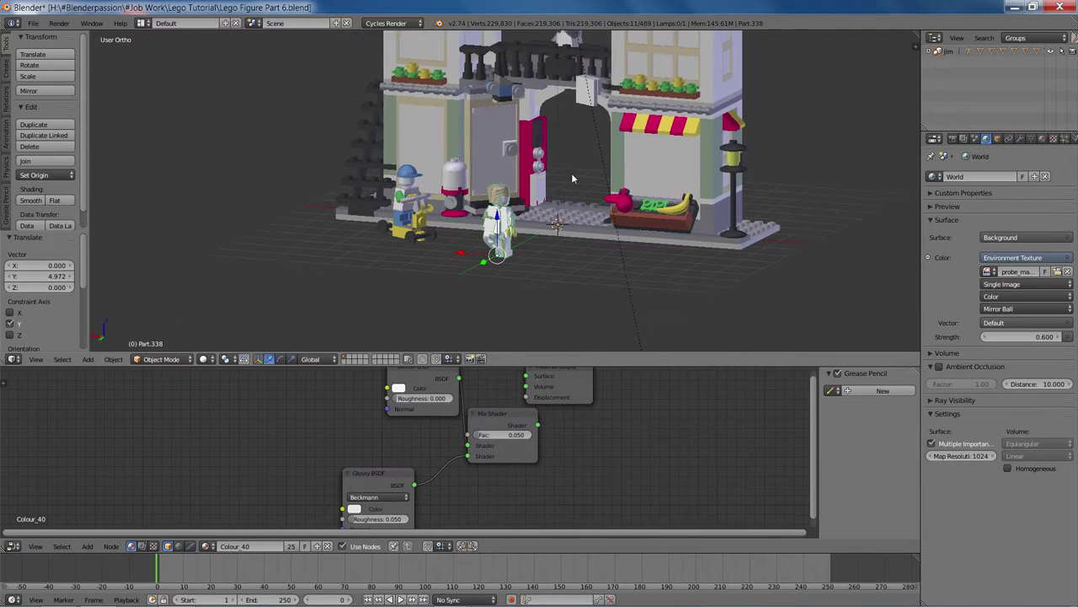
key("r")
key("z")
left_click(494, 324)
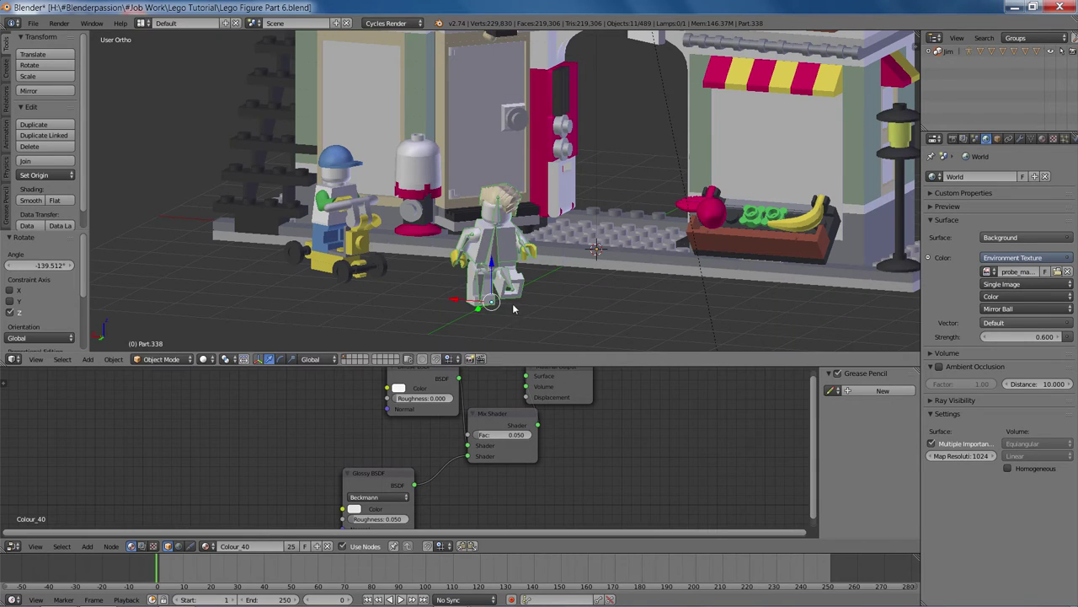
Examine the minifigure's face and clothing in textured display, and return to solid display.
key("alt+z")
key("a")
scroll(543, 272, "up", 4)
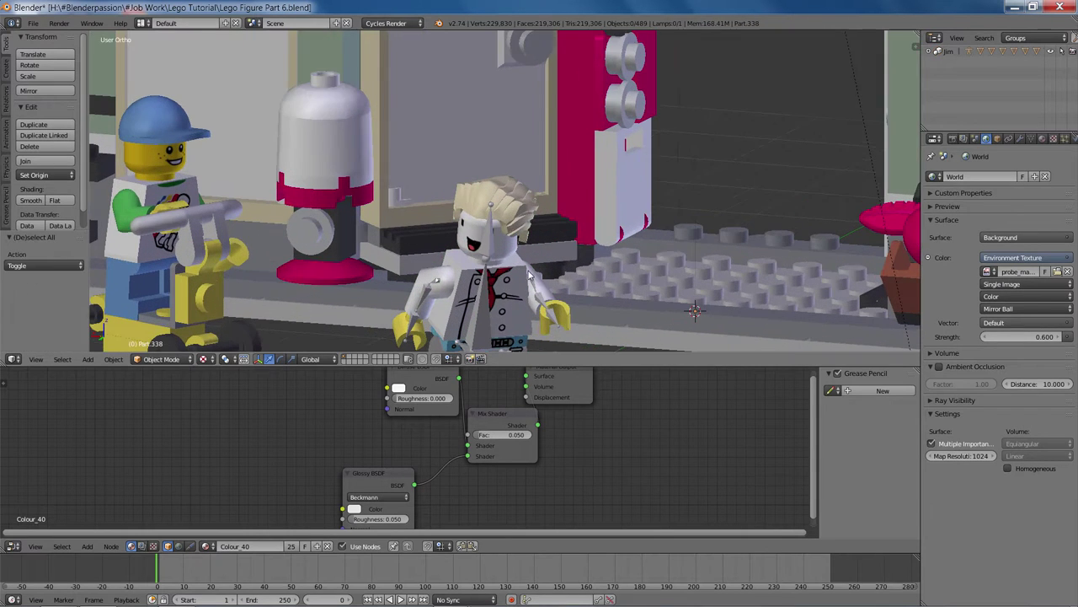
right_click(520, 273)
middle_click_drag(538, 250, 552, 186, "shift")
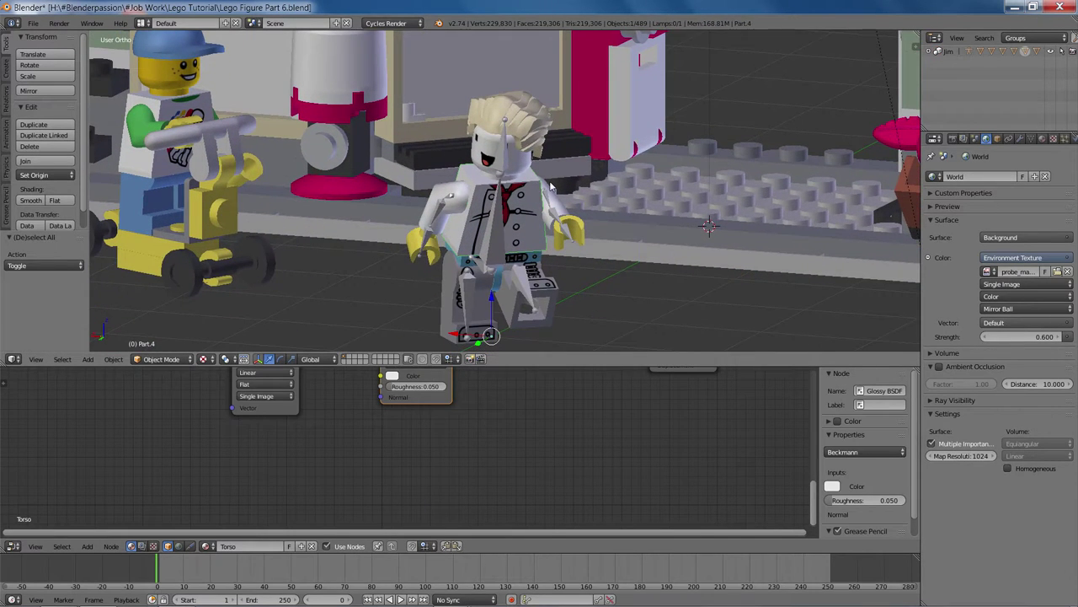
scroll(552, 186, "down", 3)
middle_click_drag(576, 126, 543, 178, "shift")
middle_click_drag(519, 228, 542, 209, "shift")
key("alt+z")
Move the minifigure about -4.4 units along Y with Z locked, onto the building's base in front of the archway.
mouse_move(557, 153)
middle_mouse_down("shift")
mouse_move(557, 202)
mouse_move(664, 238)
middle_mouse_up("shift")
scroll(557, 202, "down", 1)
scroll(556, 205, "down", 3)
scroll(664, 238, "up", 3)
key("g")
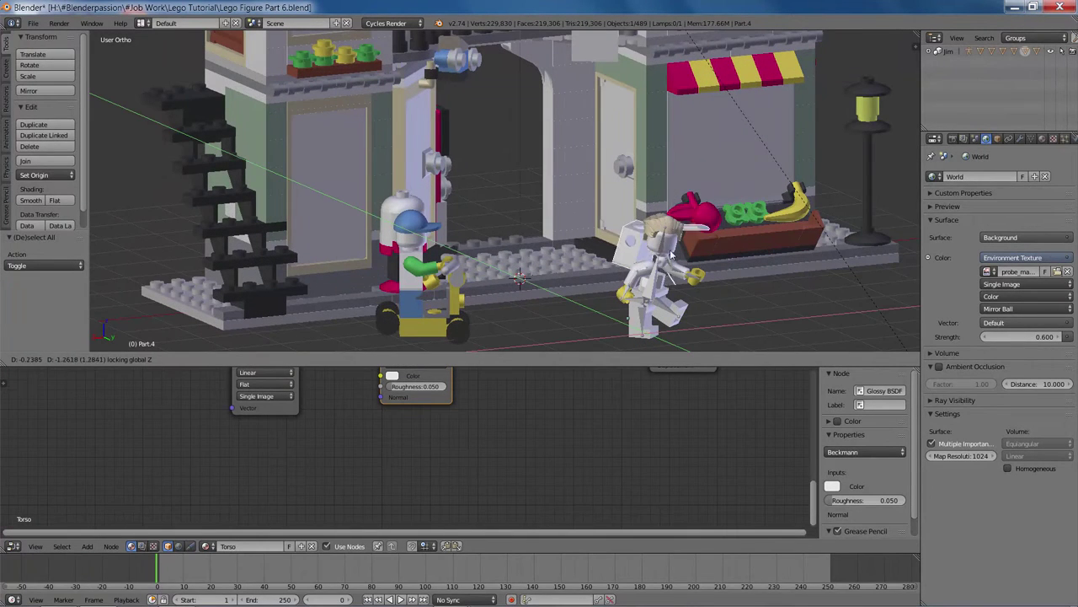
right_click(654, 254)
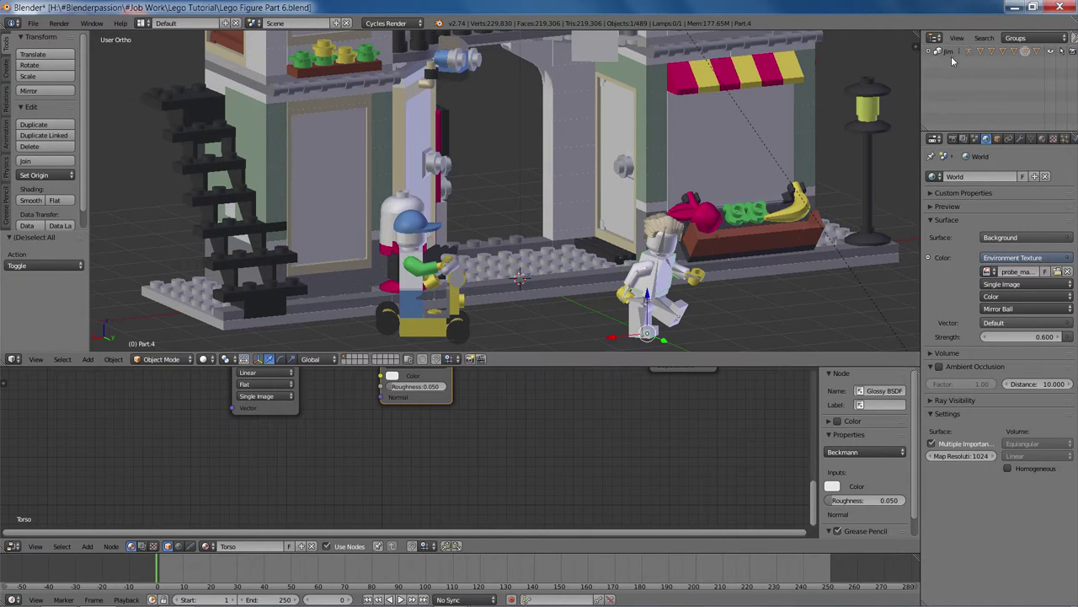
key("g")
key("shift+z")
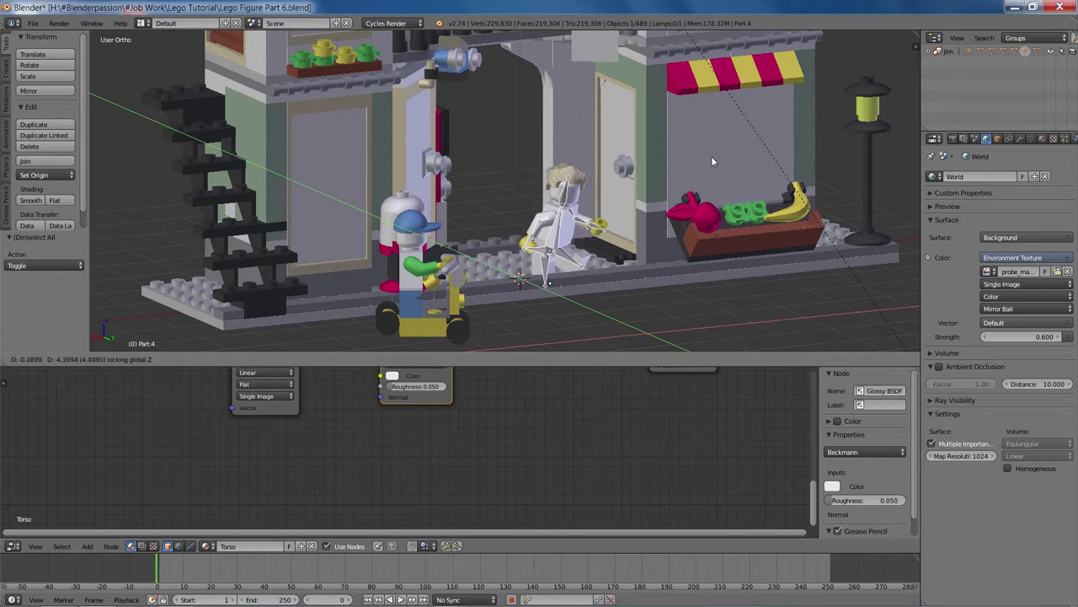
left_click(696, 160)
Raise the minifigure about 0.114 units along Z so it stands on the base plate.
key("shift+g")
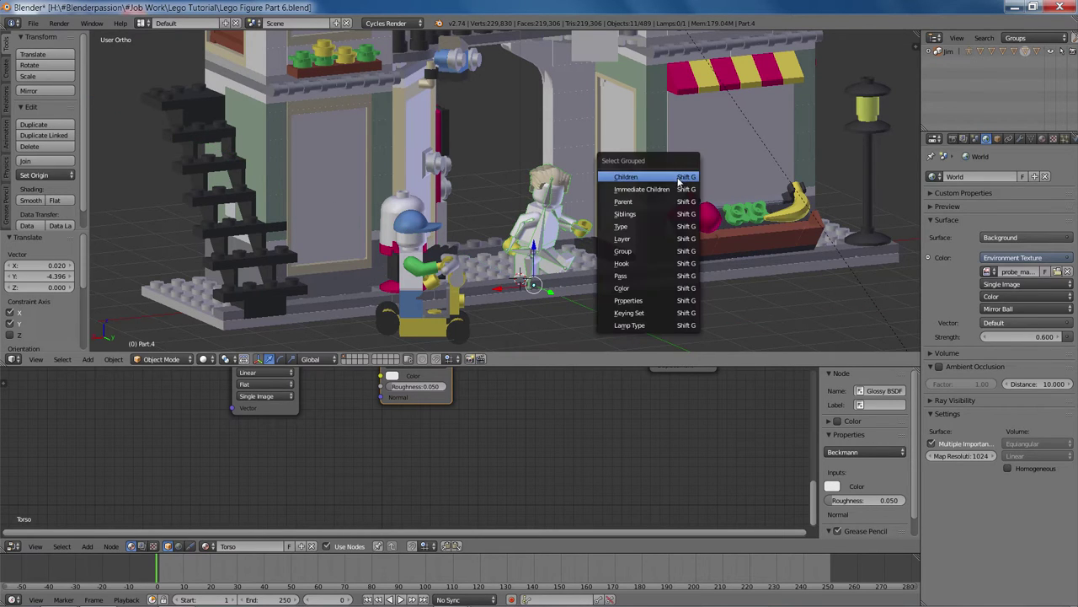
key("Escape")
key("g")
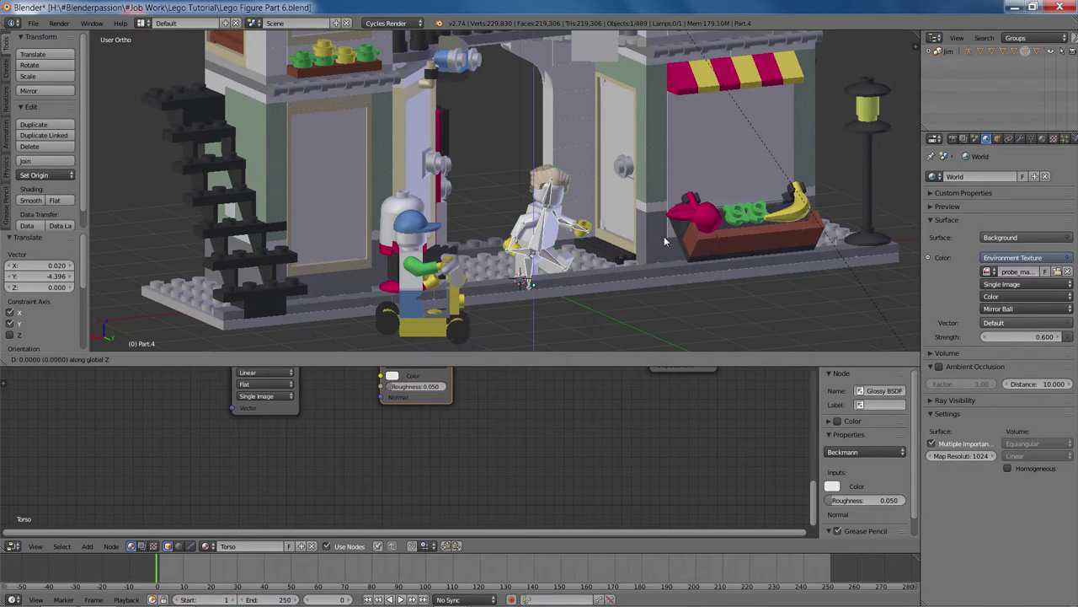
key("z")
left_click(650, 183)
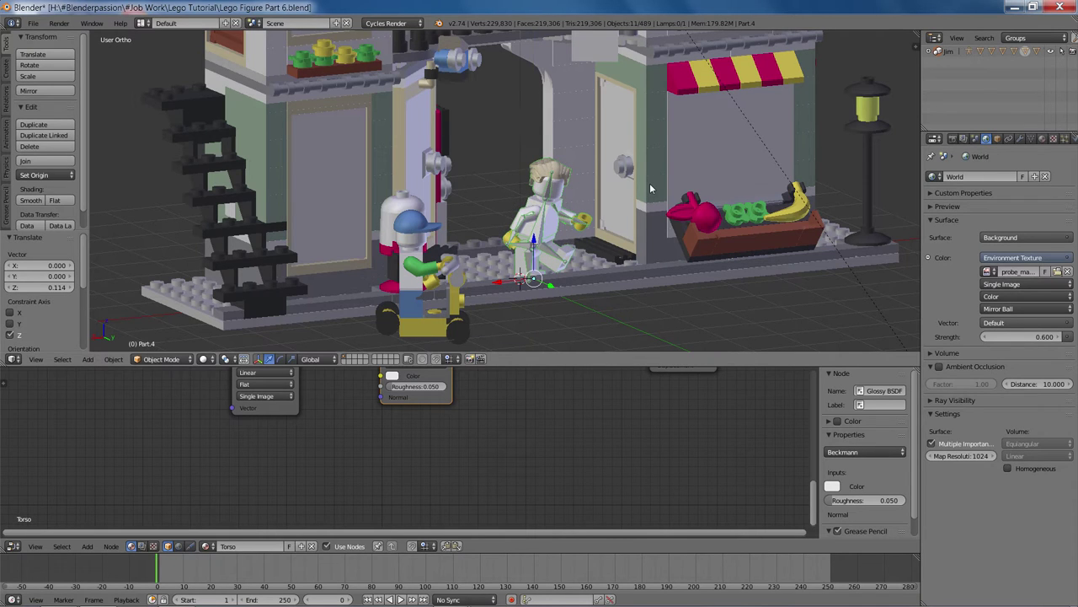
Switch the view to perspective, deselect the minifigure and select the shop-front panel that uses the Colour_40 material.
middle_click_drag(662, 201, 675, 185)
scroll(674, 186, "down", 2)
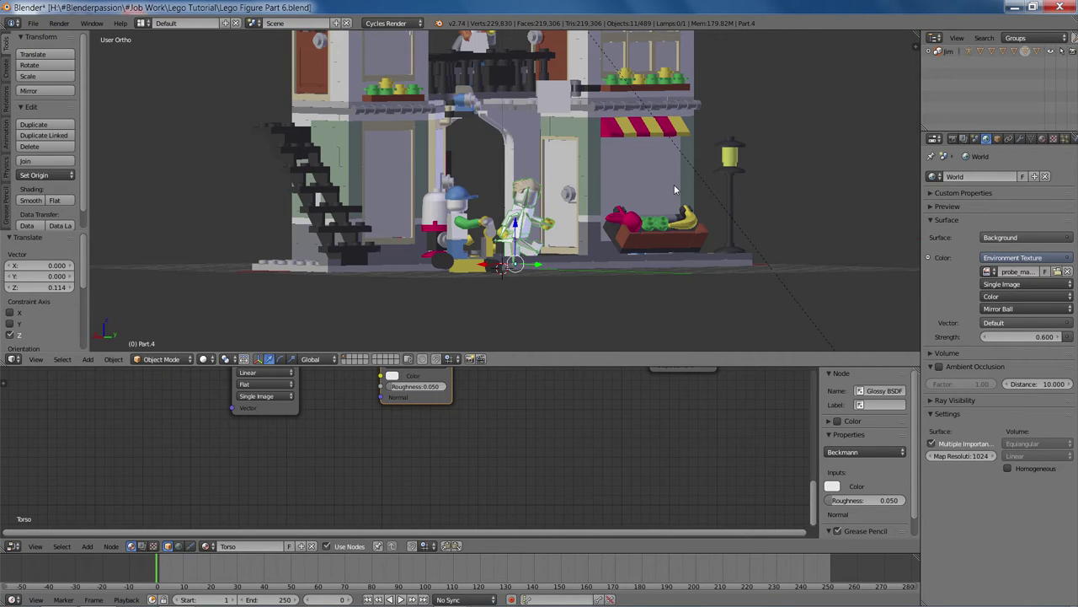
key("KP_5")
scroll(663, 193, "up", 2)
scroll(640, 198, "down", 2)
middle_click_drag(621, 202, 478, 191)
key("a")
right_click(623, 208)
scroll(623, 209, "up", 3)
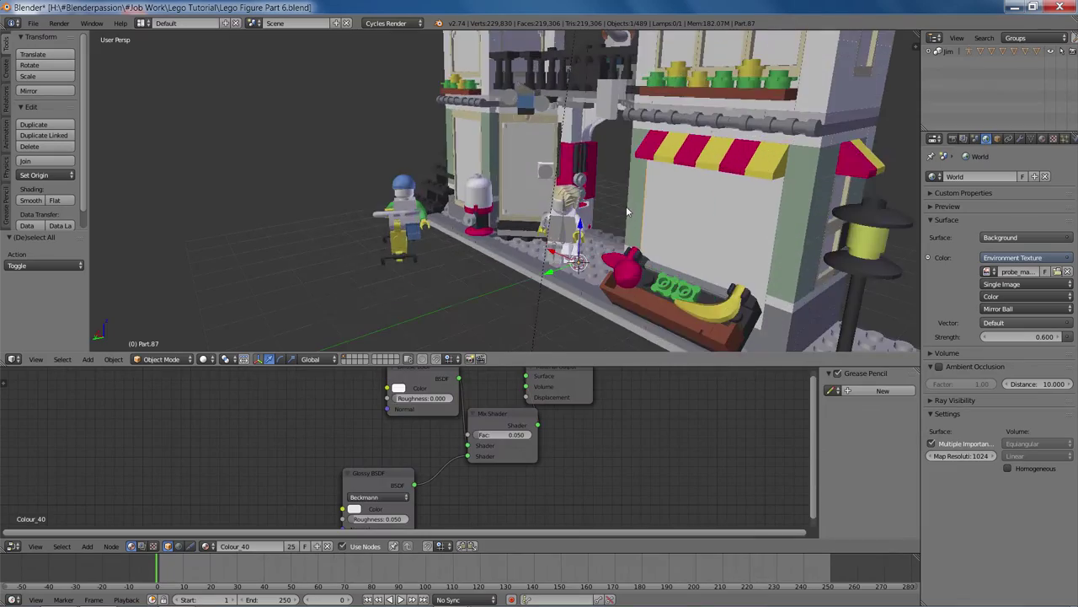
Preview the building and minifigures in rendered shading from the front, and return to solid display.
key("shift+z")
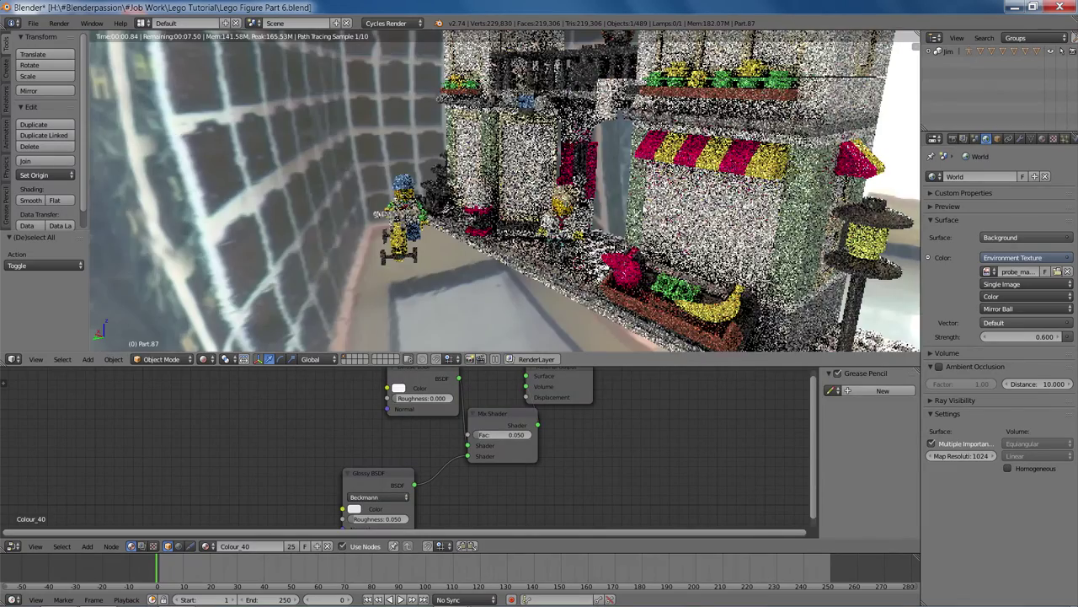
middle_click_drag(672, 218, 712, 222)
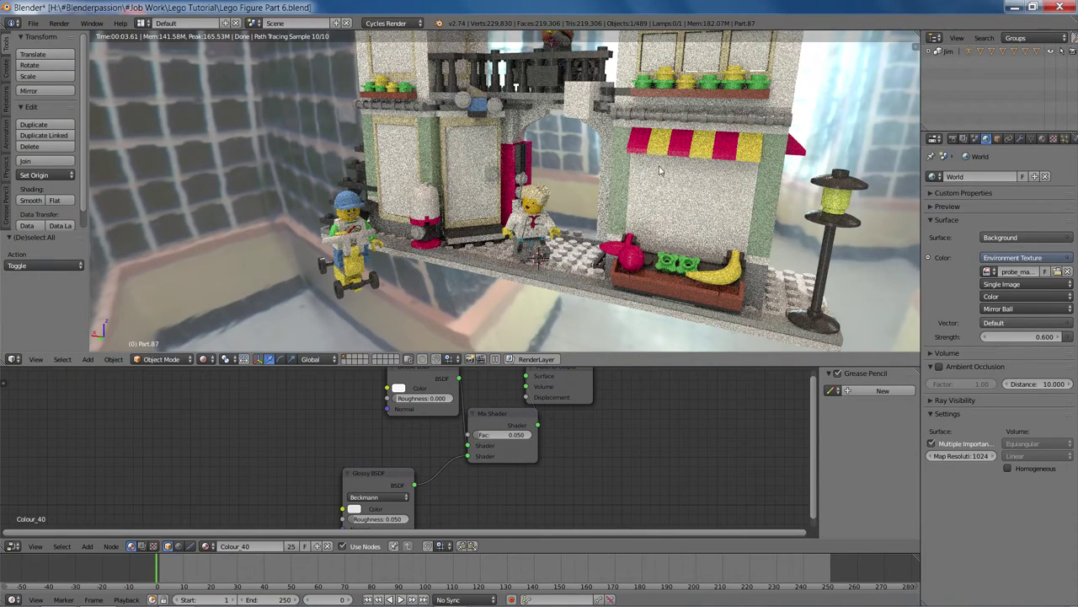
key("shift+z")
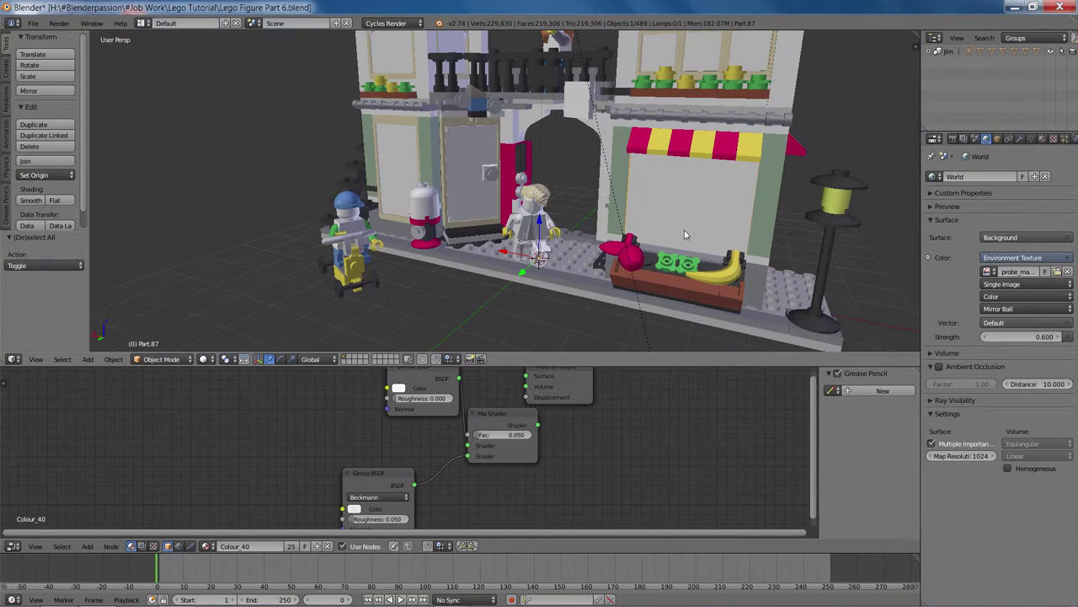
Replace the Glossy BSDF in Colour_40 with a Transparent BSDF linked to the Mix Shader's second shader input.
middle_click_drag(379, 491, 402, 441)
right_click(398, 440)
key("x")
key("shift+a")
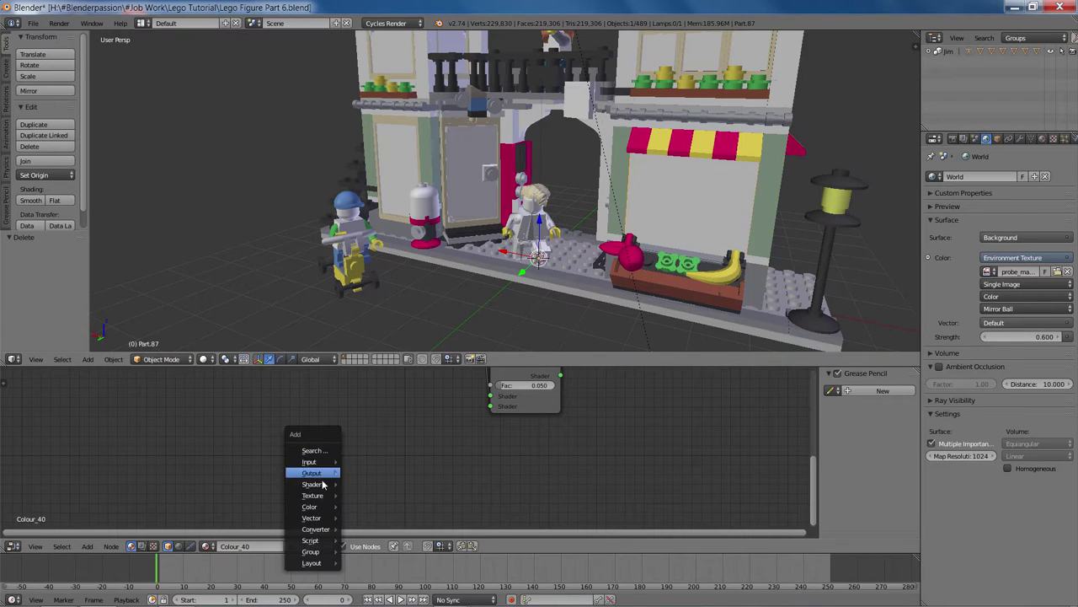
mouse_move(330, 484)
left_click(371, 325)
left_click(338, 436)
left_click_drag(406, 454, 425, 440)
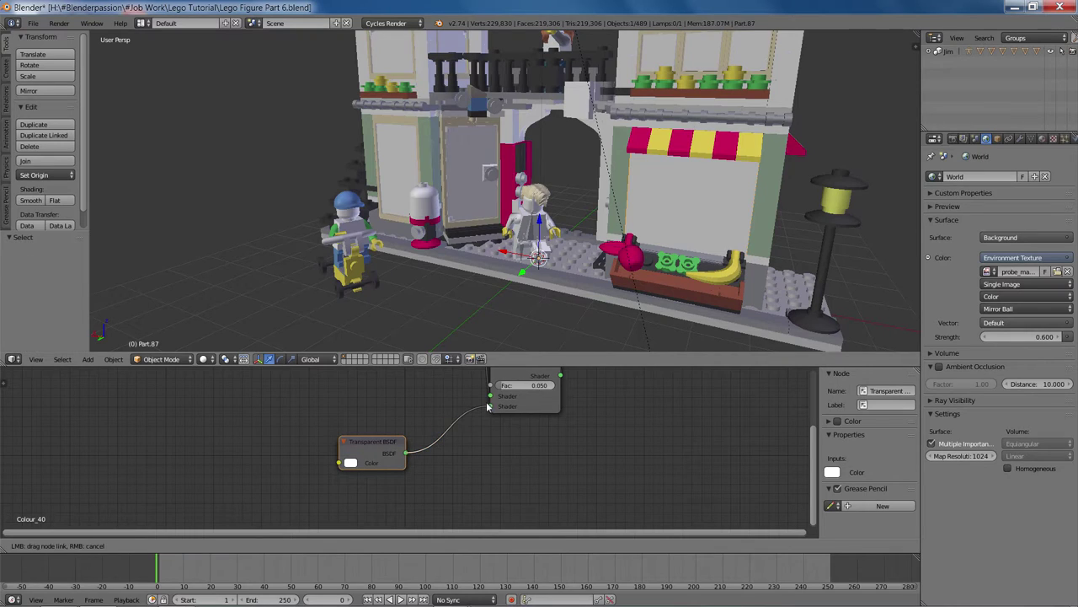
Raise the Colour_40 Mix Shader factor to about 0.83 while checking it in rendered shading, and save over the current file.
left_click_drag(489, 407, 529, 386)
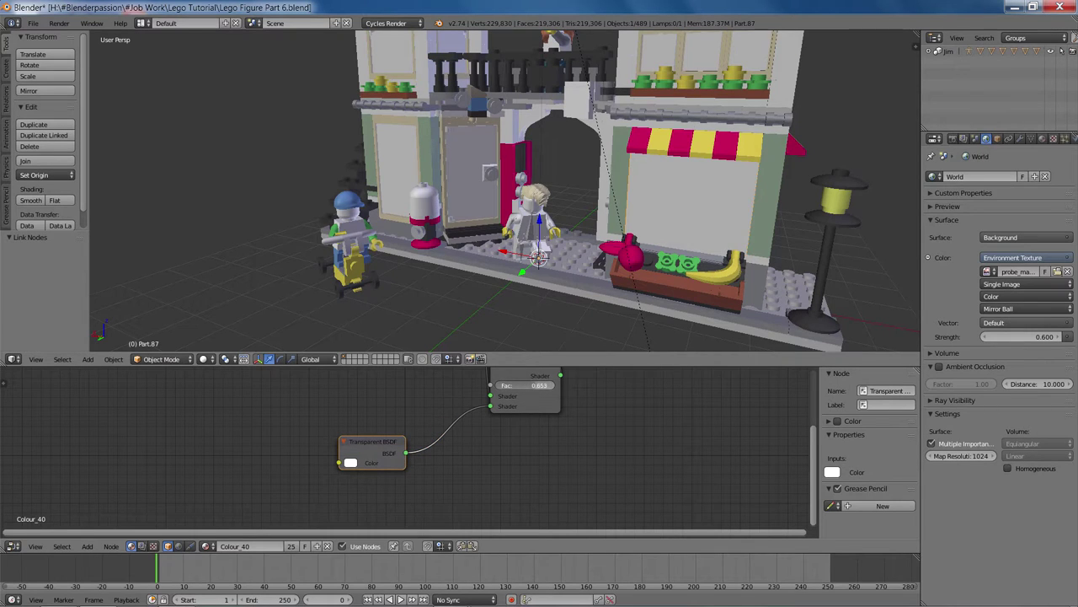
key("shift+z")
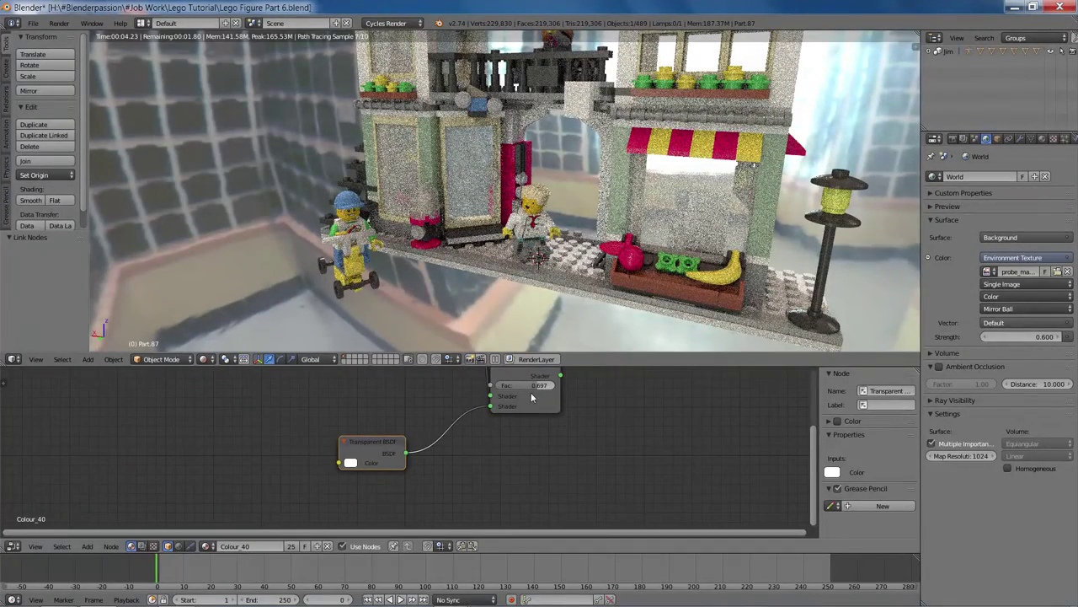
key("z")
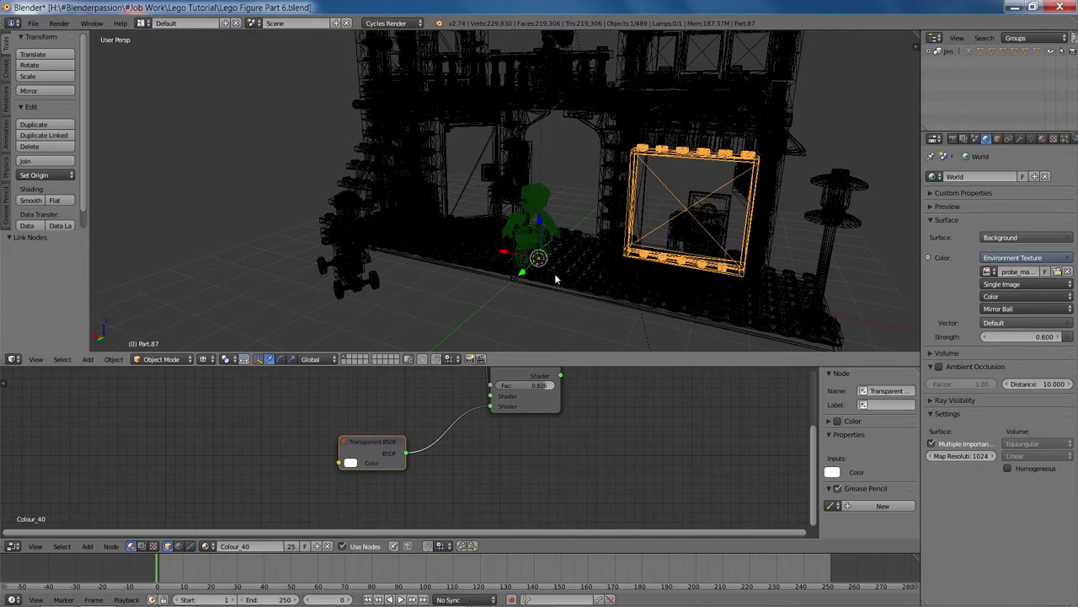
key("shift+z")
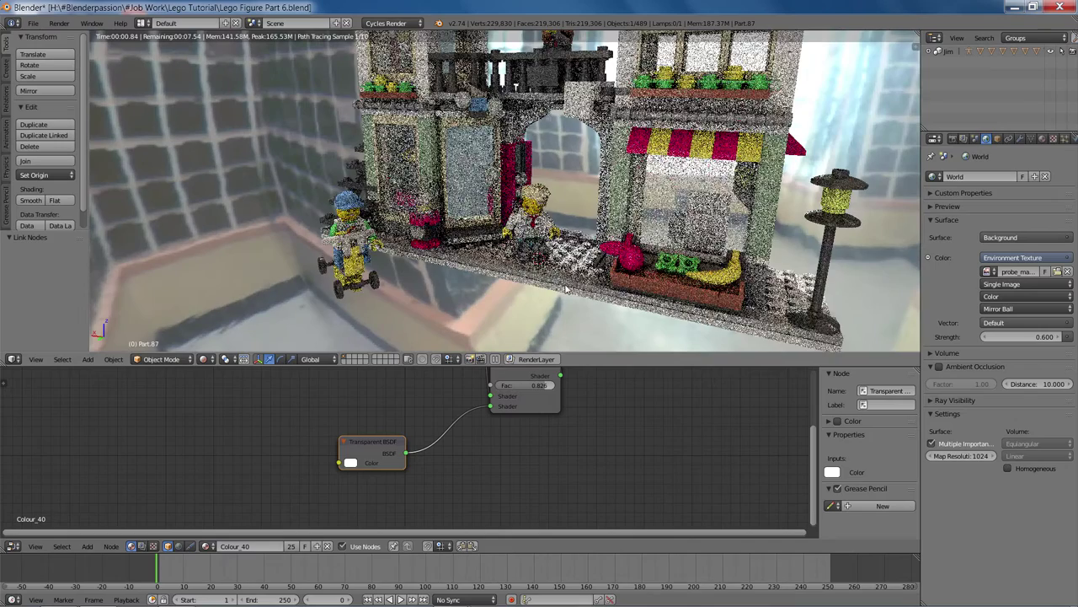
key("shift+z")
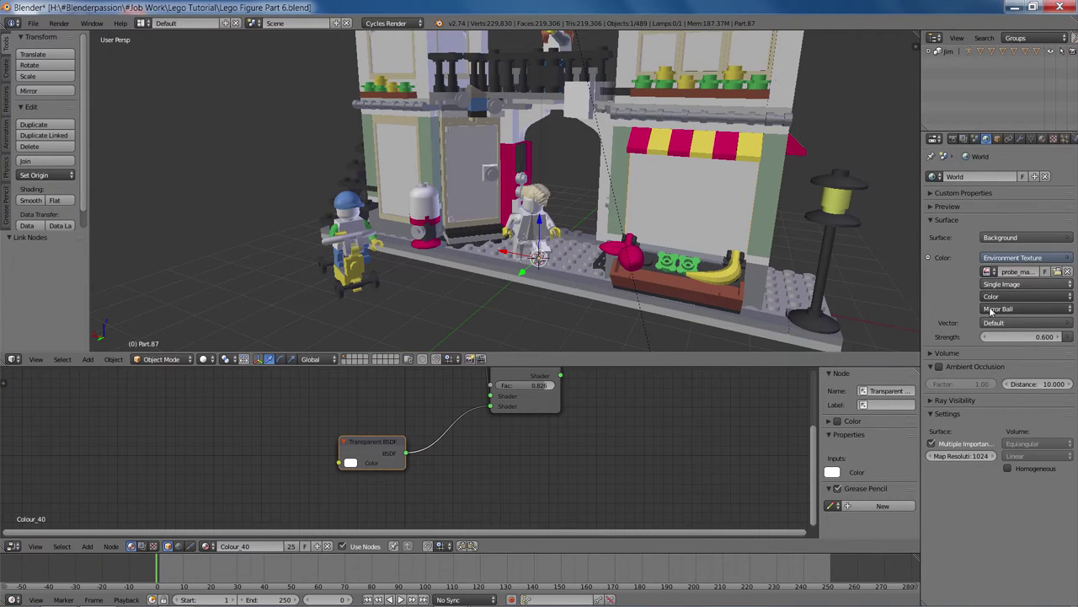
key("ctrl+s")
left_click(804, 253)
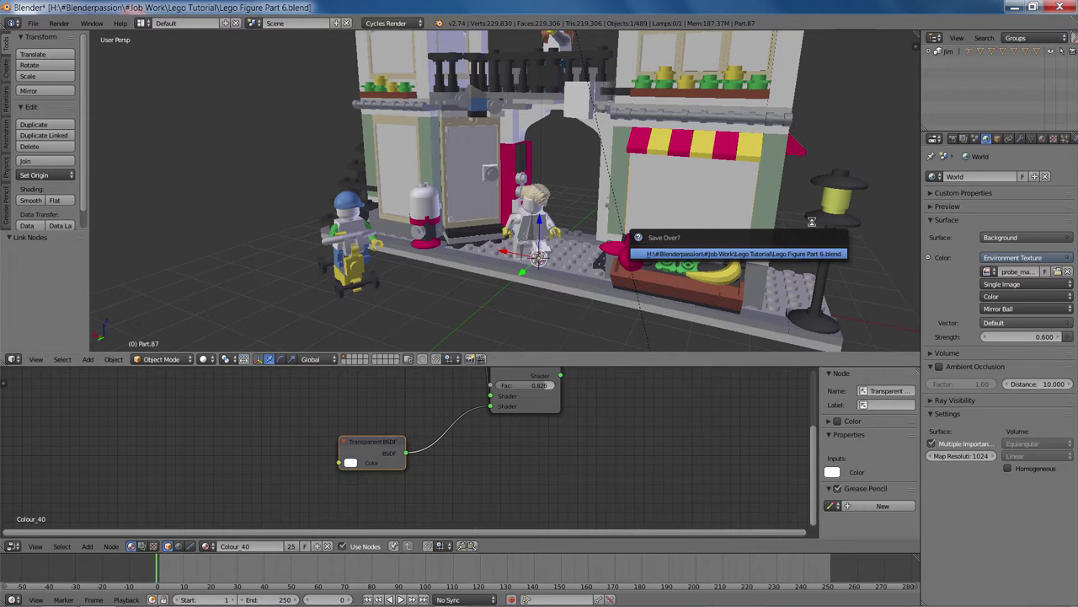
Select the sun lamp above the building and rotate it about -28° around its local X axis.
scroll(781, 208, "down", 5)
middle_click_drag(780, 194, 754, 169)
right_click(503, 56)
key("r")
key("x")
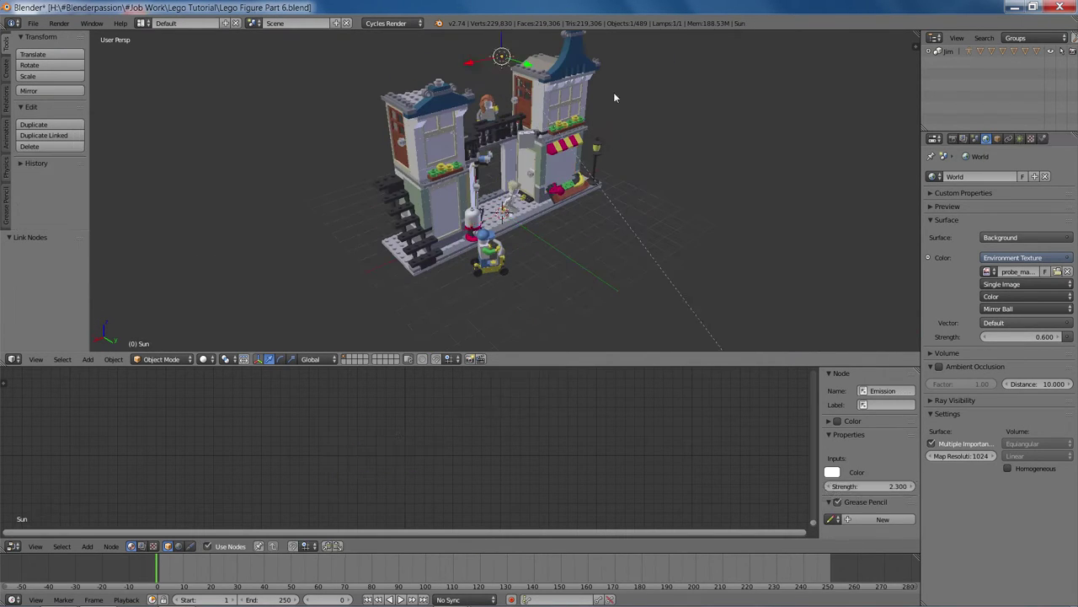
right_click(648, 133)
key("r")
key("x")
key("x")
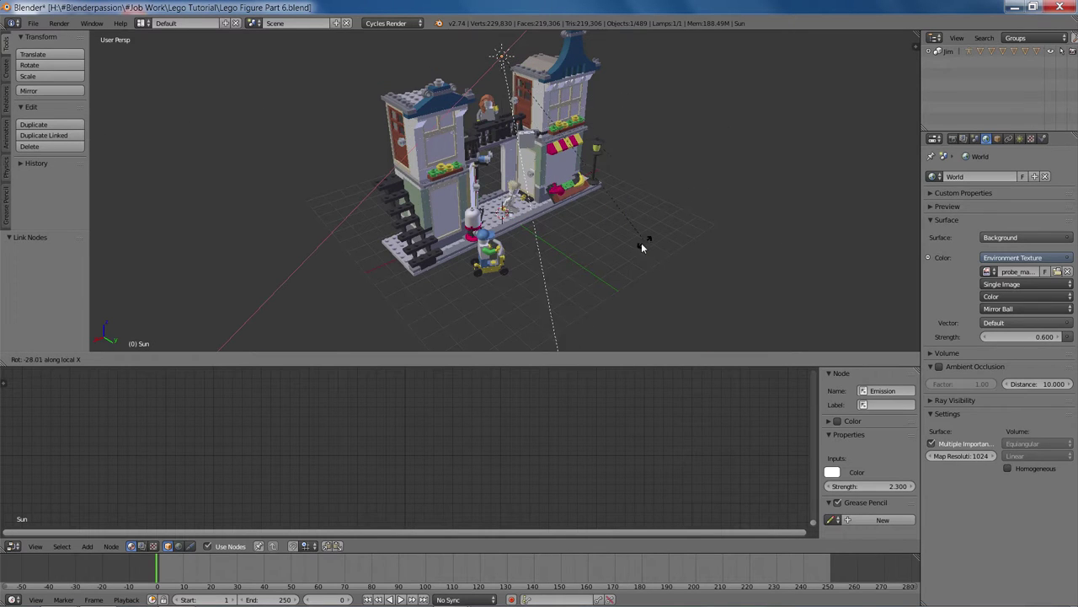
left_click(638, 251)
Rotate the sun lamp about 17° around its local X axis while viewing the building from the lamp-post end.
middle_click_drag(638, 251, 548, 255)
key("r")
key("x")
key("x")
left_click(589, 283)
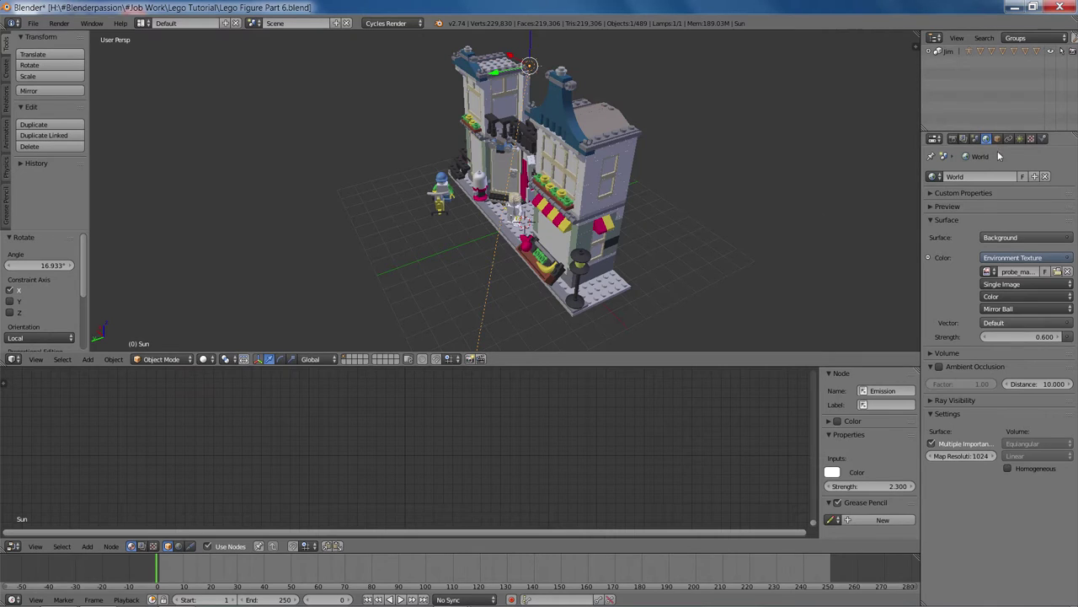
Tint the sun lamp's emission colour pale blue with R 0.737, G 0.854 and B 1.000.
left_click(1021, 140)
left_click(1005, 317)
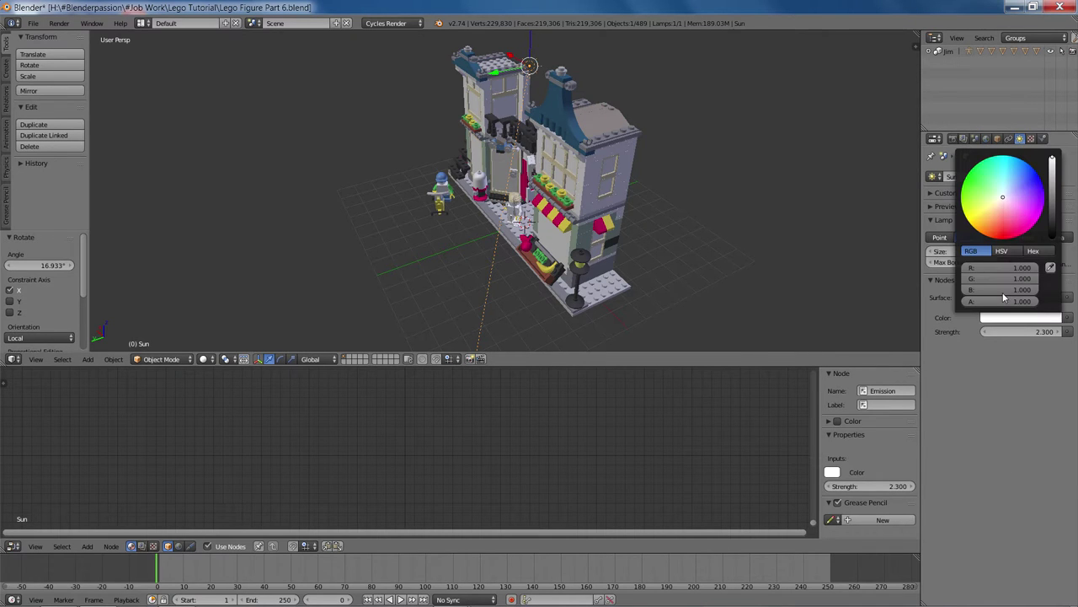
left_click(1006, 195)
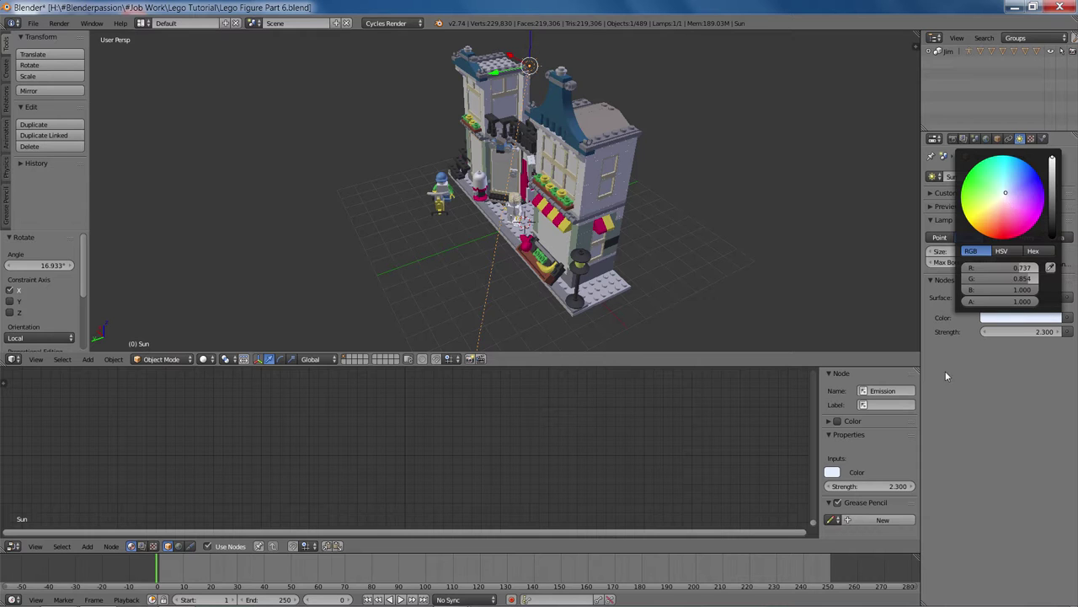
Deselect the sun lamp and save over Lego Figure Part 6.blend.
key("a")
middle_click_drag(573, 187, 716, 176)
scroll(685, 175, "up", 5)
scroll(615, 192, "down", 2)
middle_click_drag(600, 172, 586, 120)
key("ctrl+s")
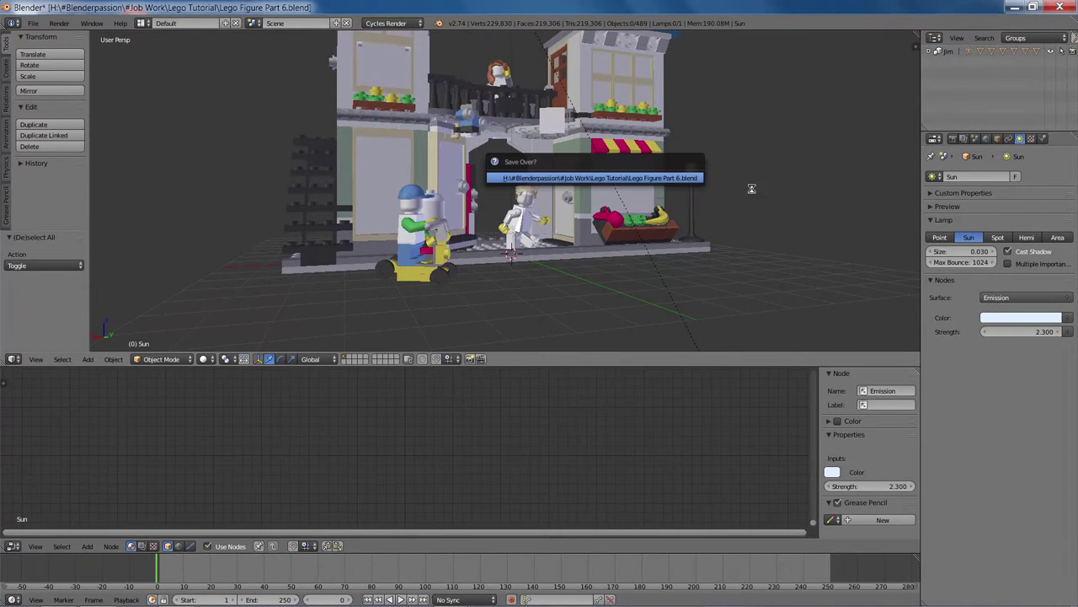
key("Return")
Show all of the World's shader nodes and enlarge the node editor.
left_click(987, 139)
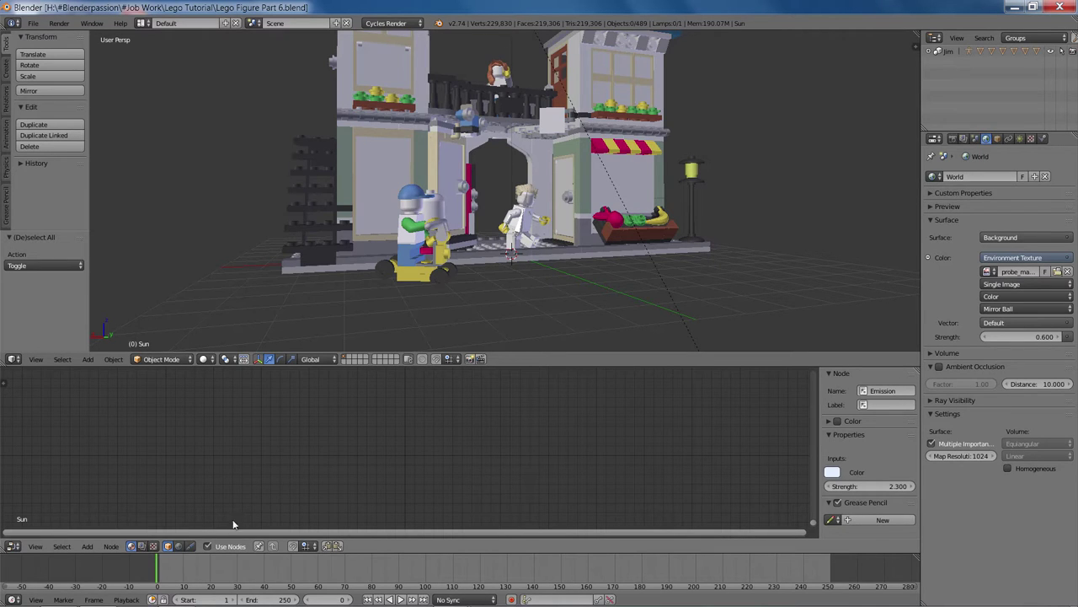
left_click(179, 546)
key("Home")
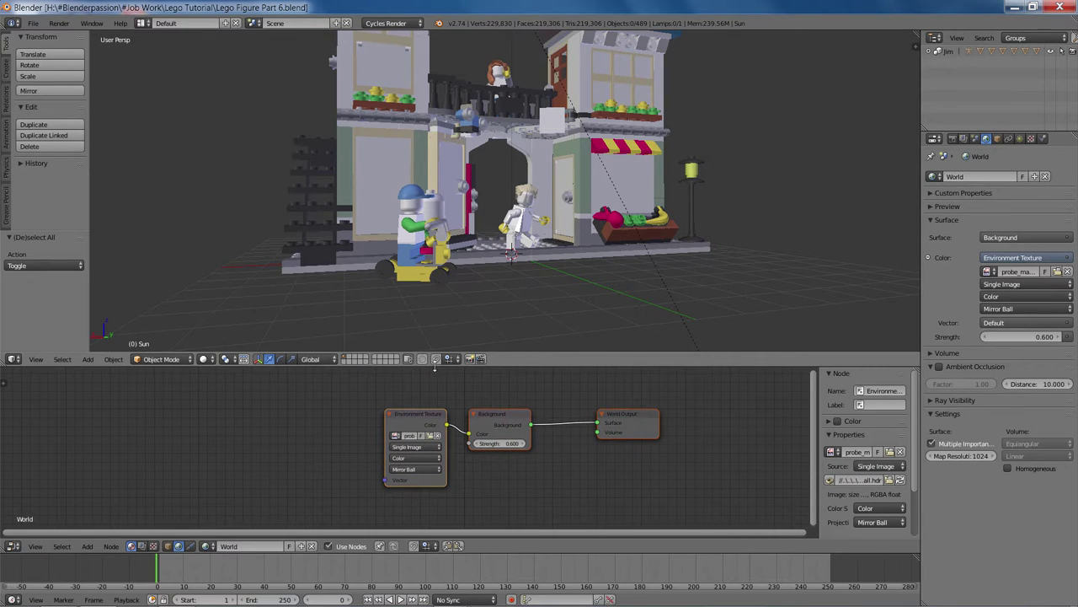
left_click_drag(443, 365, 440, 214)
Move the Environment Texture and Background nodes together farther from World Output to make room between them.
key("a")
key("b")
left_click_drag(390, 311, 530, 473)
key("g")
left_click(425, 448)
key("a")
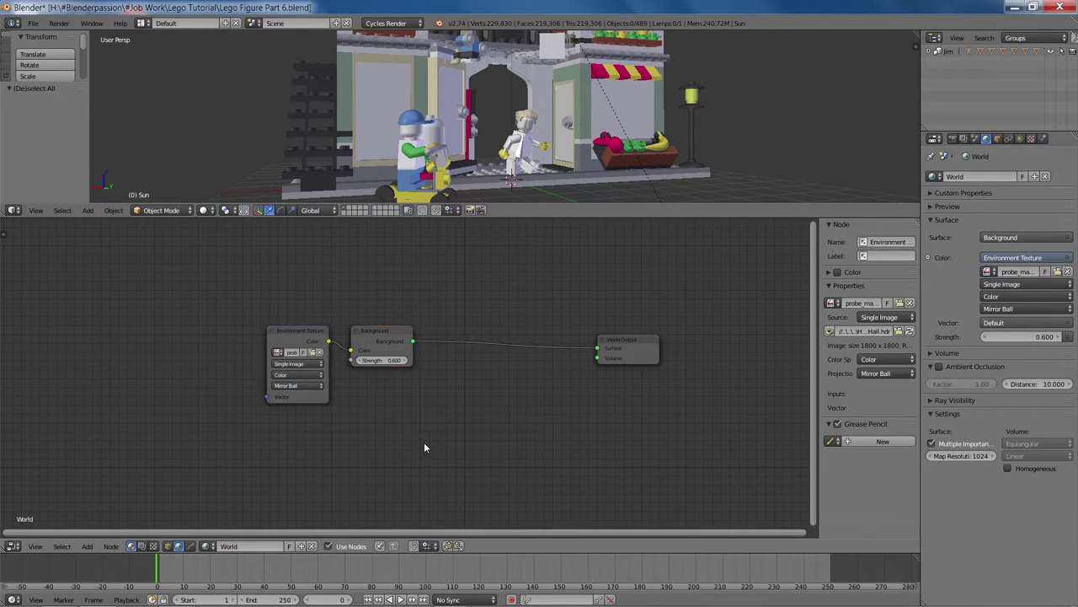
Add a Light Path input node below the Environment Texture node and save the file.
scroll(424, 442, "up", 1)
key("shift+a")
mouse_move(419, 423)
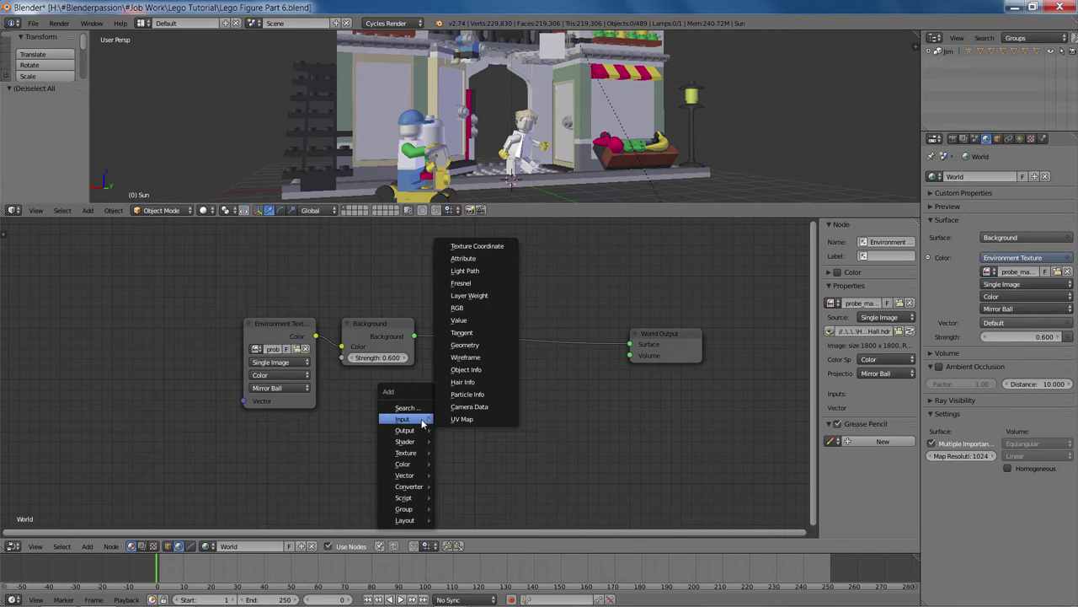
left_click(469, 271)
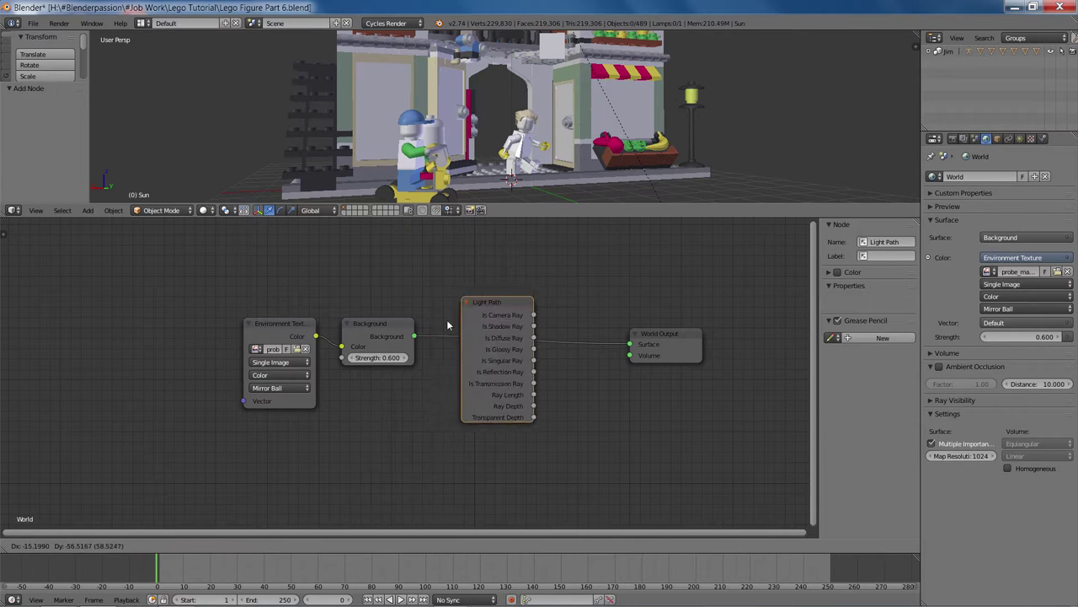
left_click(153, 421)
middle_click_drag(473, 415, 551, 377)
key("ctrl+s")
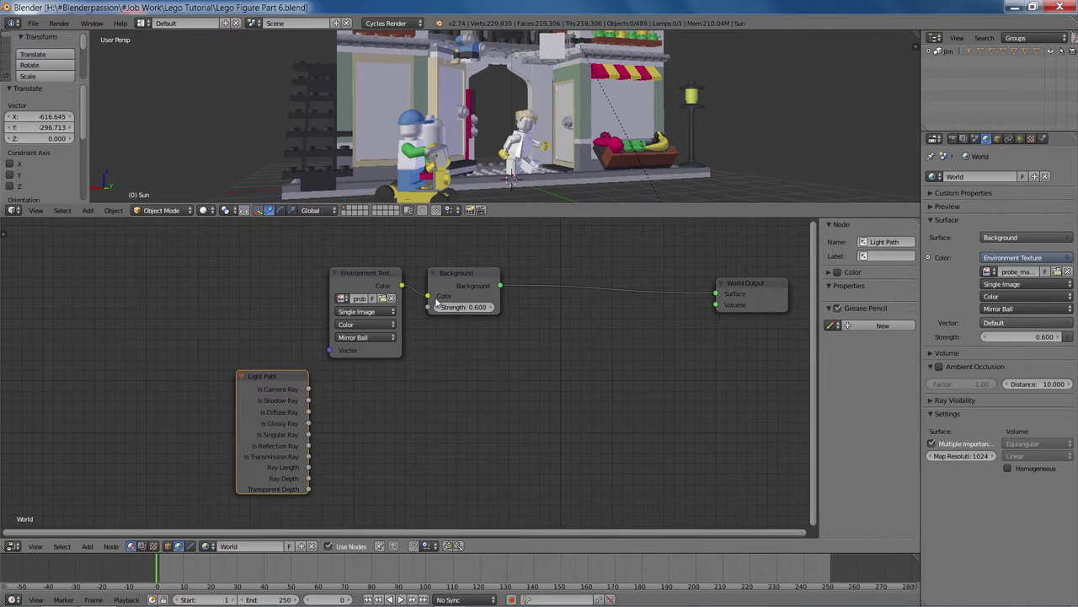
Add an RGB input node to the World nodes, below the Background node.
left_click(377, 283)
left_click(459, 289, "shift")
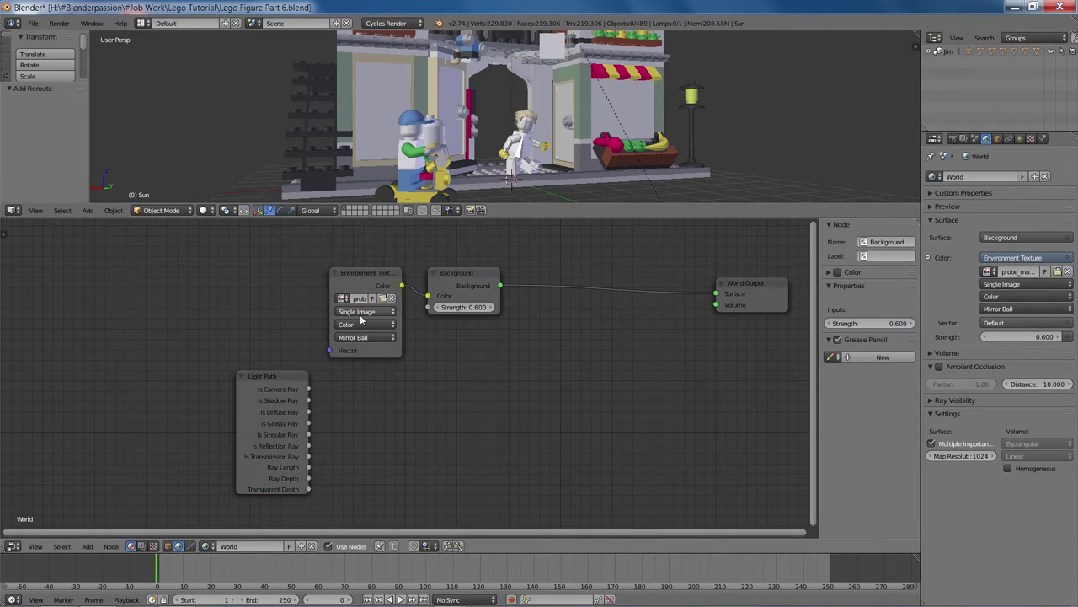
key("shift+a")
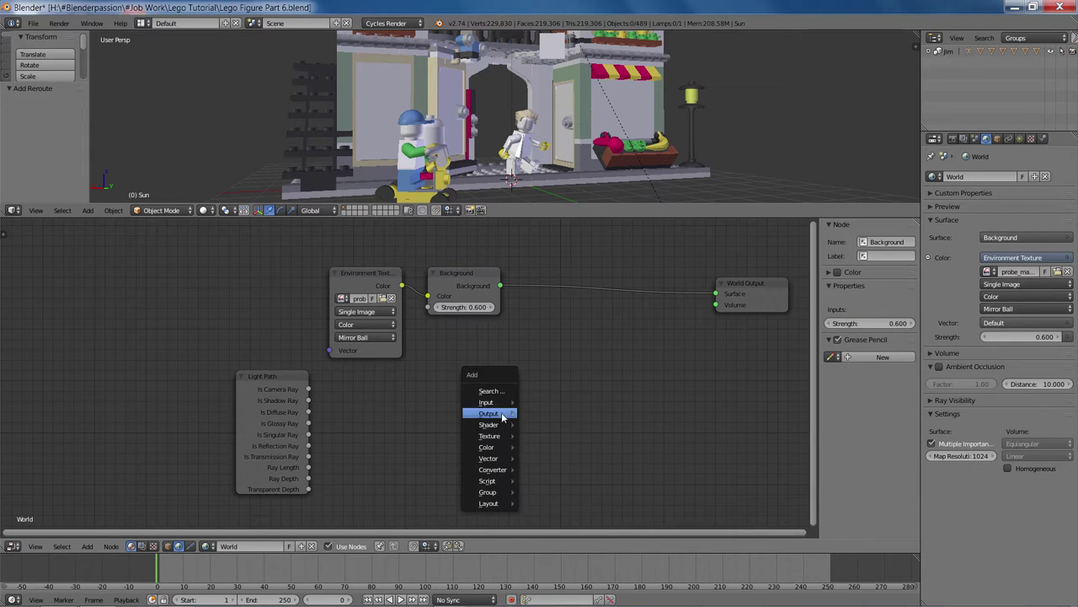
mouse_move(497, 435)
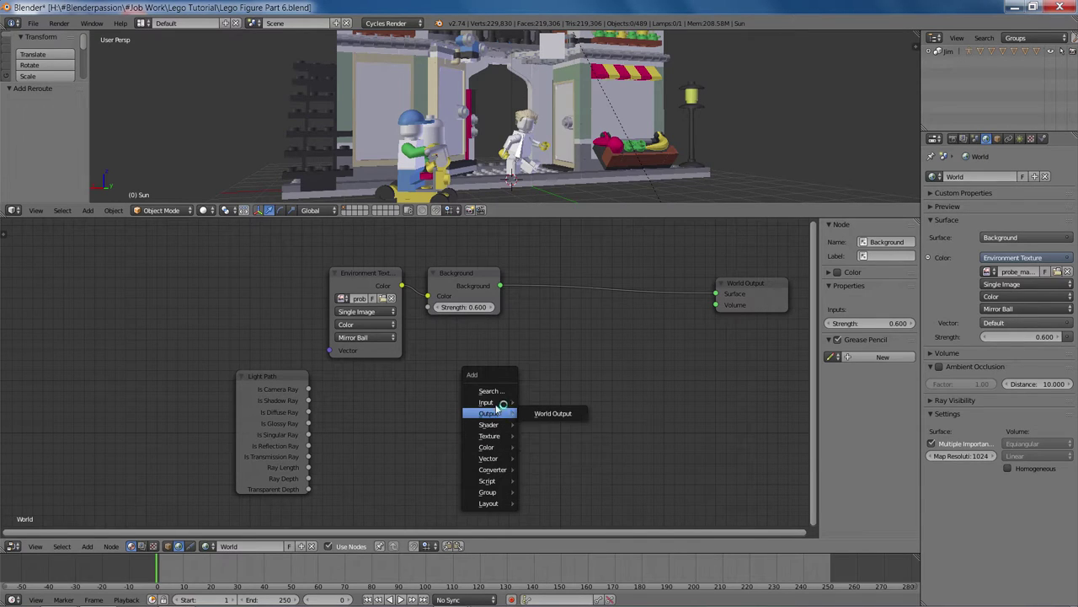
left_click(497, 405)
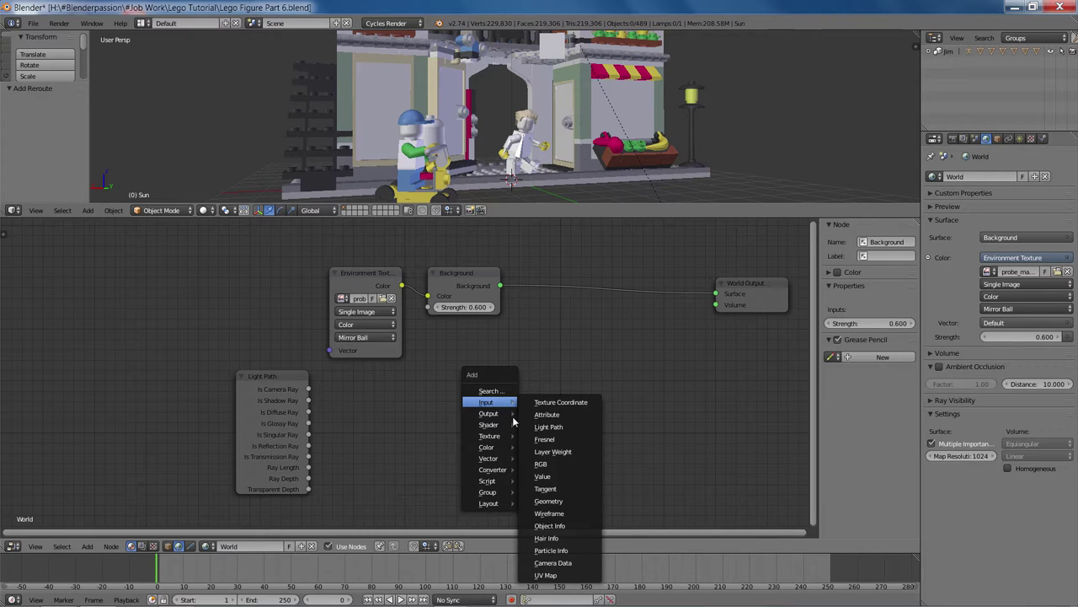
left_click(559, 465)
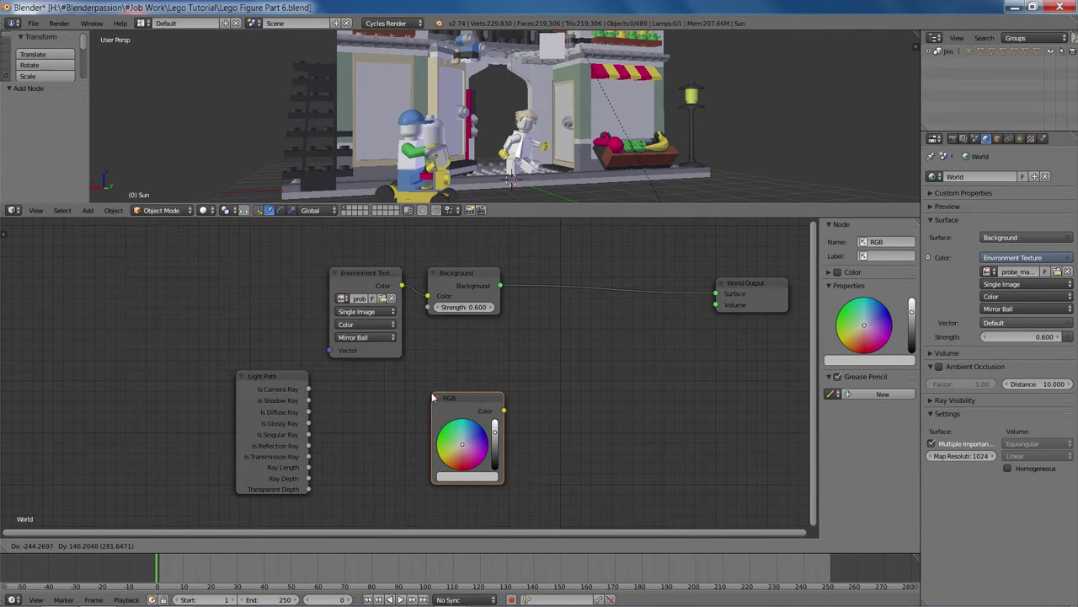
left_click(433, 416)
middle_click_drag(568, 385, 427, 391)
Insert a colour Mix node before World Output, with Is Camera Ray linked to Fac and RGB linked to Color2.
key("shift+a")
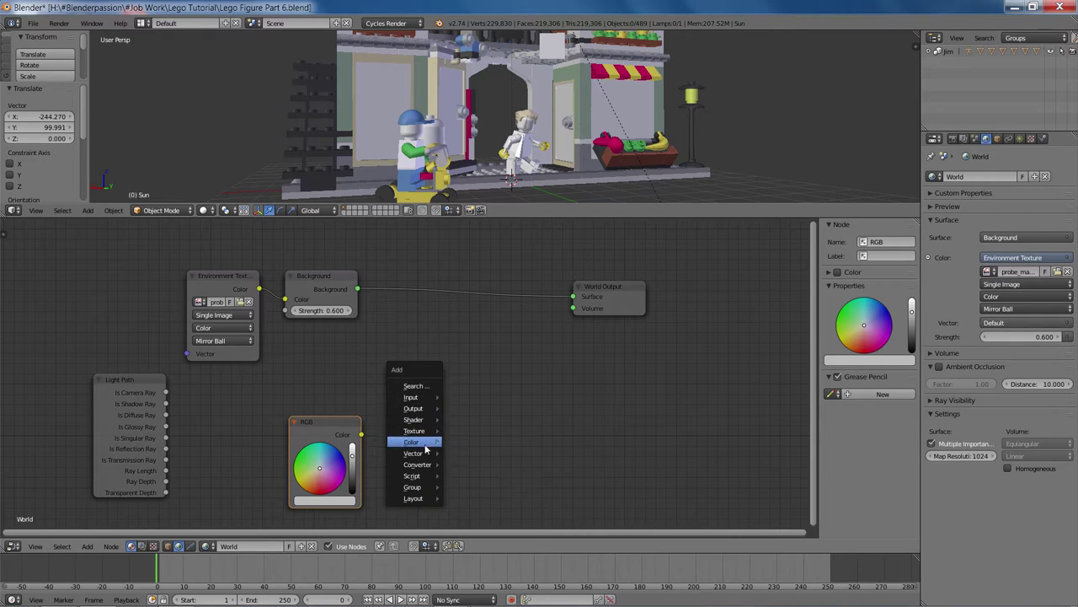
left_click(460, 442)
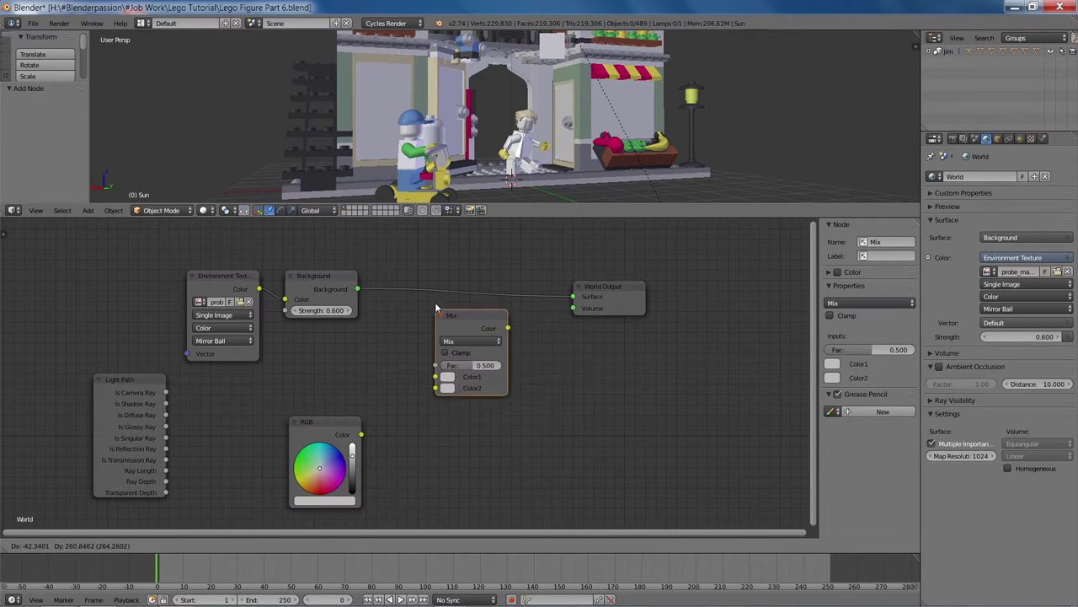
left_click(428, 280)
left_click_drag(165, 393, 428, 339)
left_click_drag(361, 435, 428, 361)
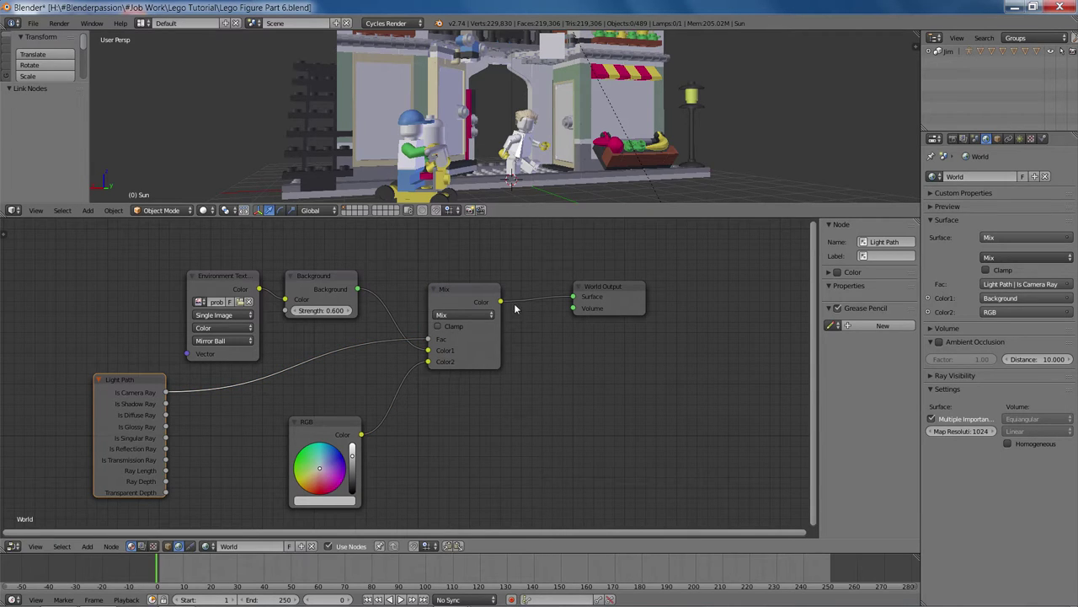
Preview the world mix in rendered shading, try swapping its Background and RGB inputs, and swap them back in solid display.
mouse_move(622, 246)
middle_mouse_down()
mouse_move(579, 269)
mouse_move(611, 276)
middle_mouse_up()
key("shift+z")
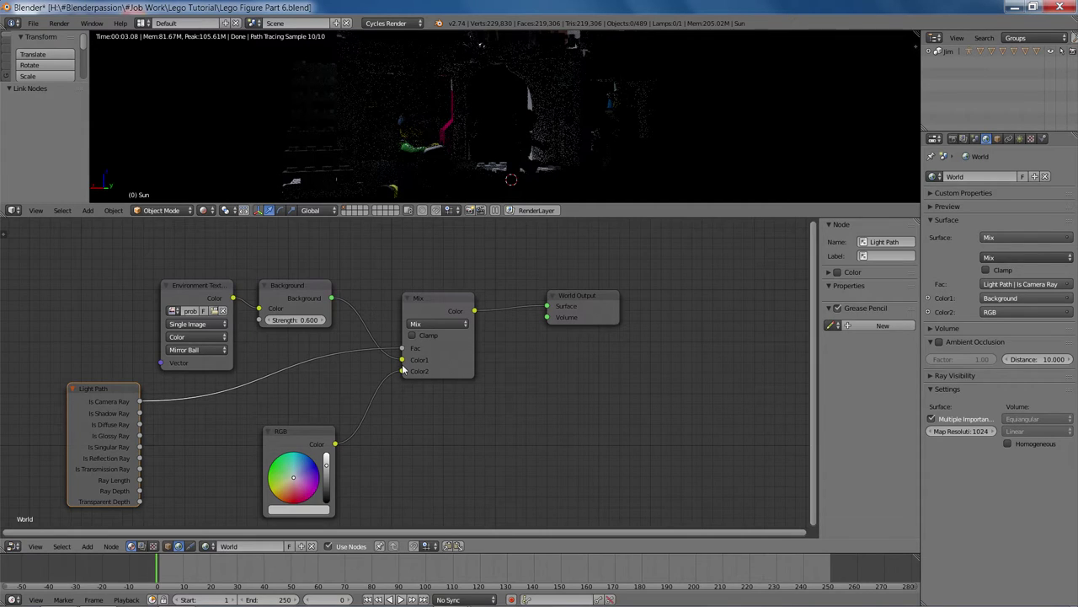
left_click_drag(402, 370, 402, 360)
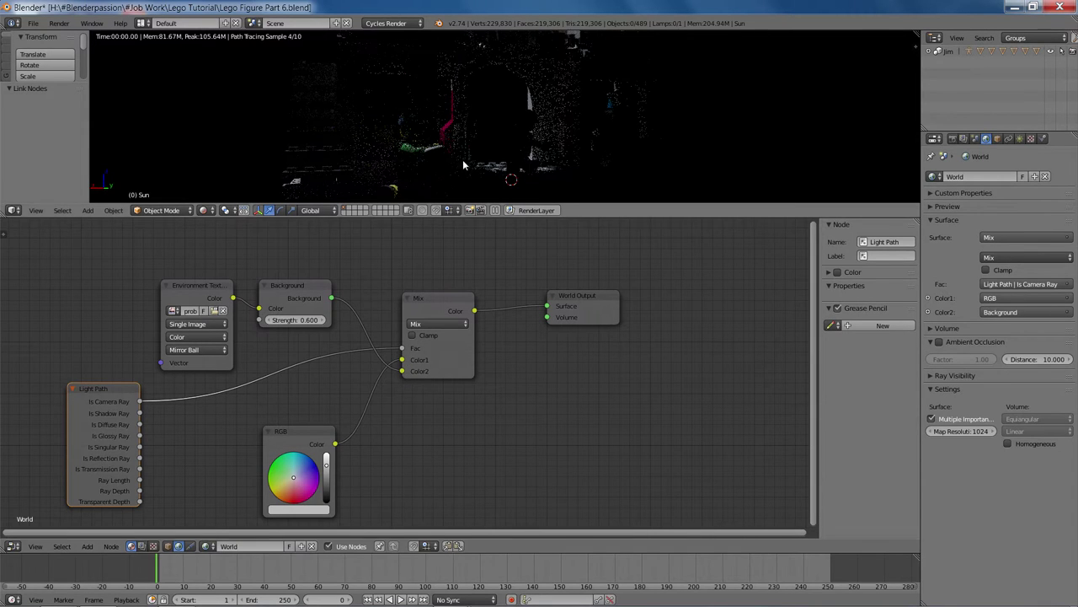
key("shift+z")
left_click_drag(404, 372, 417, 355)
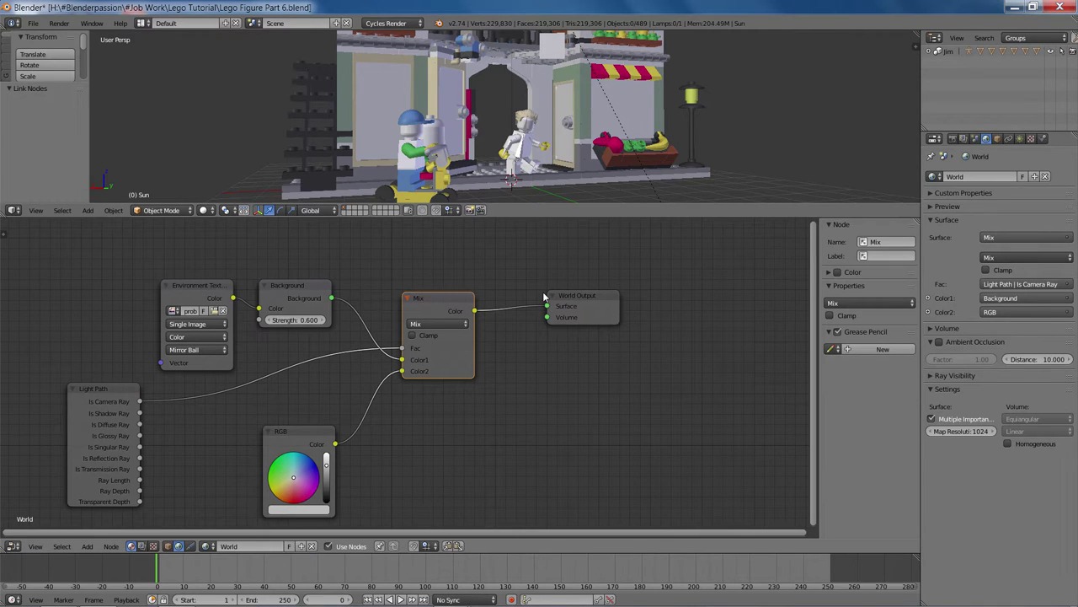
Replace the colour Mix node with a Mix Shader that takes Background as its first shader and RGB as its second.
key("x")
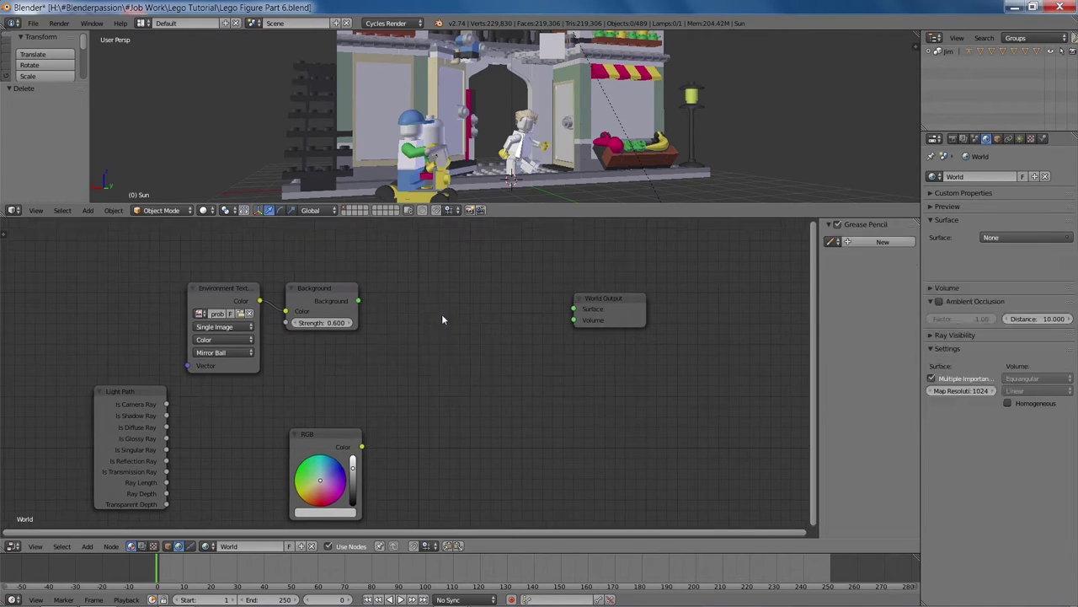
key("shift+a")
mouse_move(424, 300)
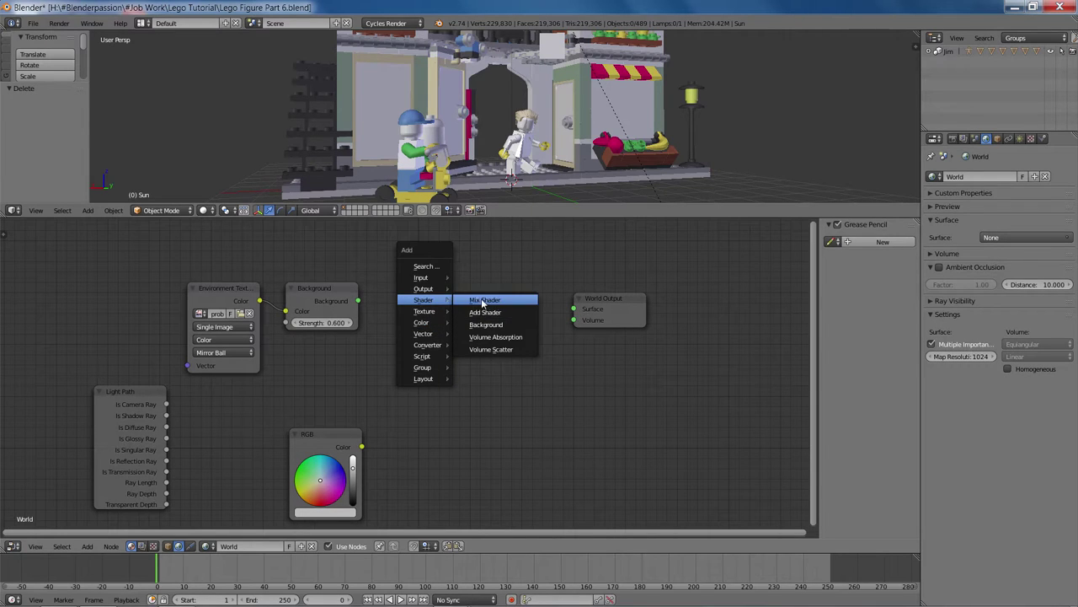
left_click(484, 300)
left_click(460, 332)
left_click_drag(358, 301, 421, 358)
left_click_drag(361, 446, 422, 368)
Link Is Camera Ray to the Mix Shader's Fac and its output to World Output's Surface, checking in rendered shading.
left_click(169, 406)
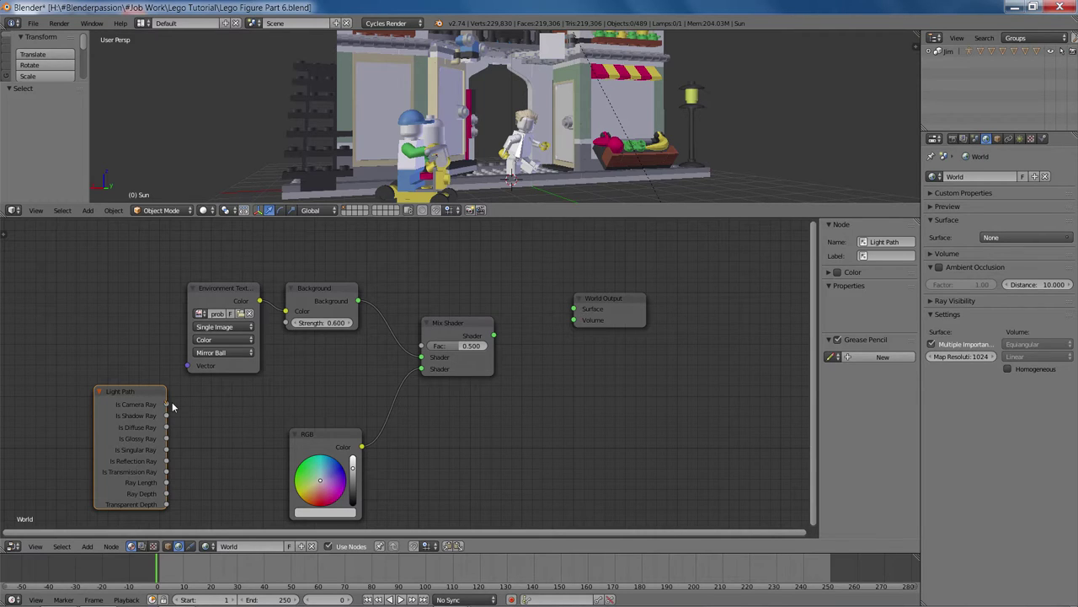
left_click_drag(166, 404, 422, 346)
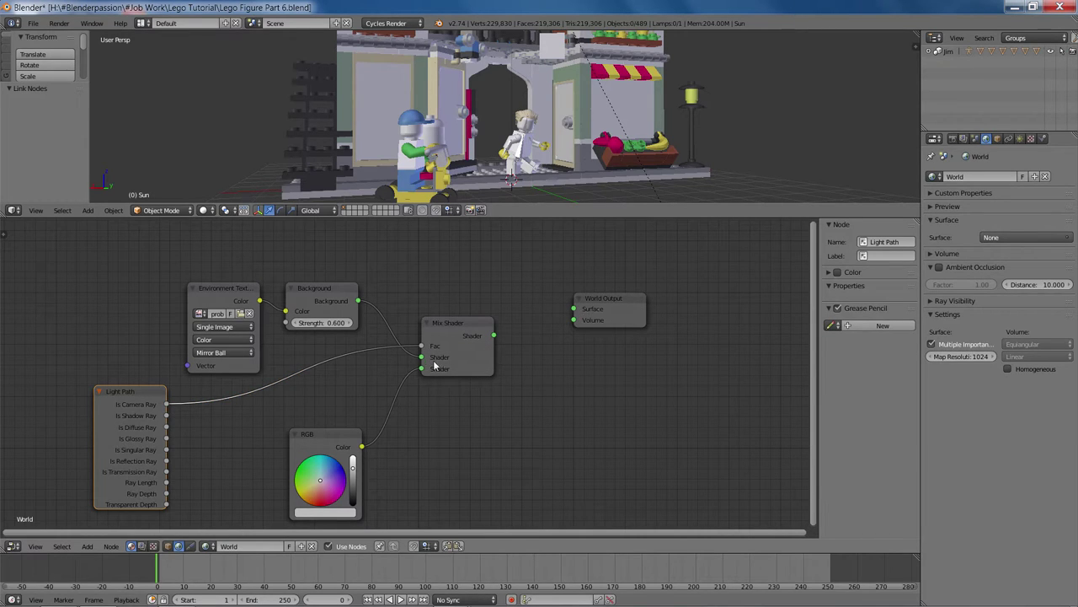
left_click_drag(494, 336, 574, 308)
key("shift+z")
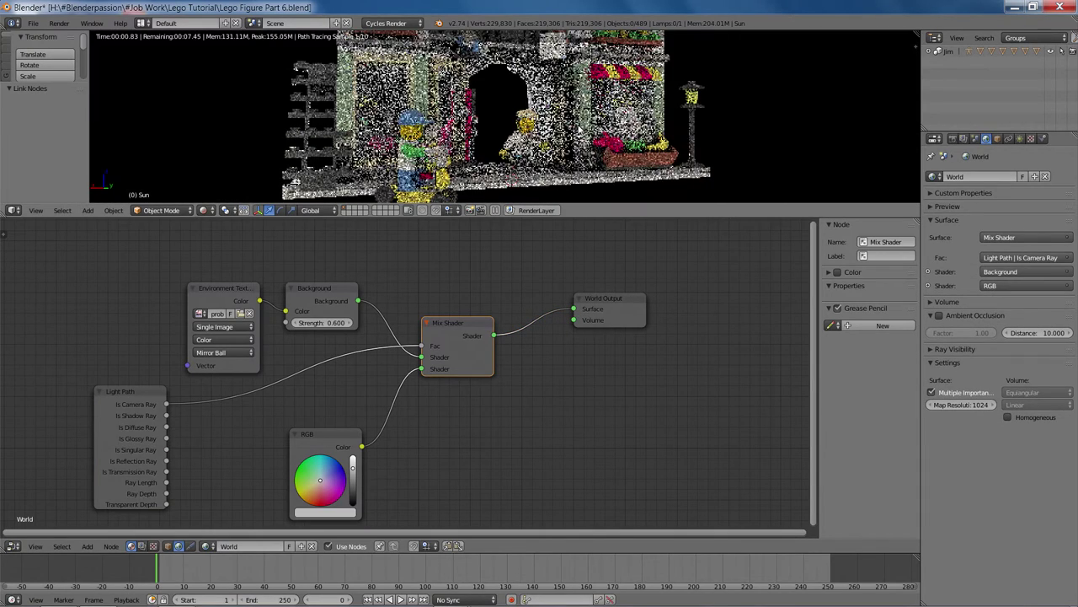
middle_click_drag(691, 141, 602, 169)
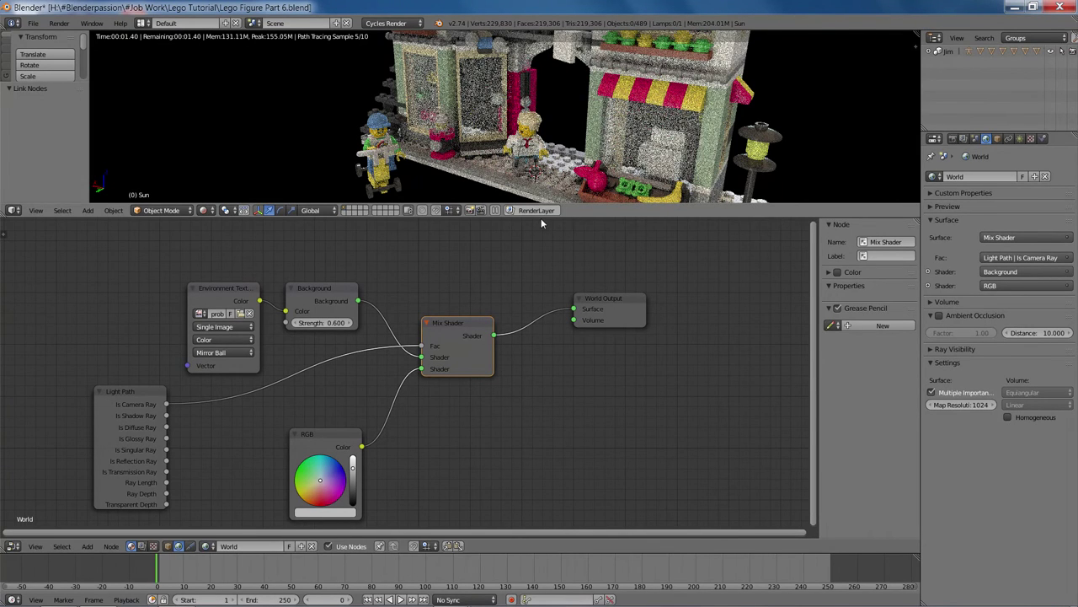
Enlarge the 3D view above the node editor and preview the world lighting in rendered shading.
key("shift+z")
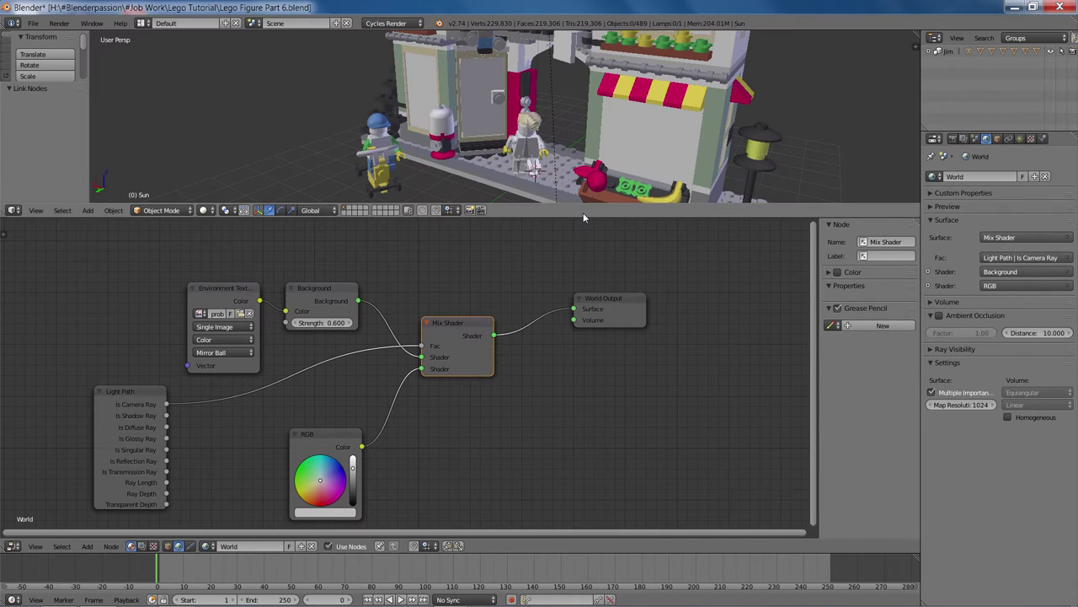
left_click_drag(581, 217, 576, 321)
middle_click_drag(534, 407, 565, 385)
middle_click_drag(399, 405, 392, 385)
key("shift+z")
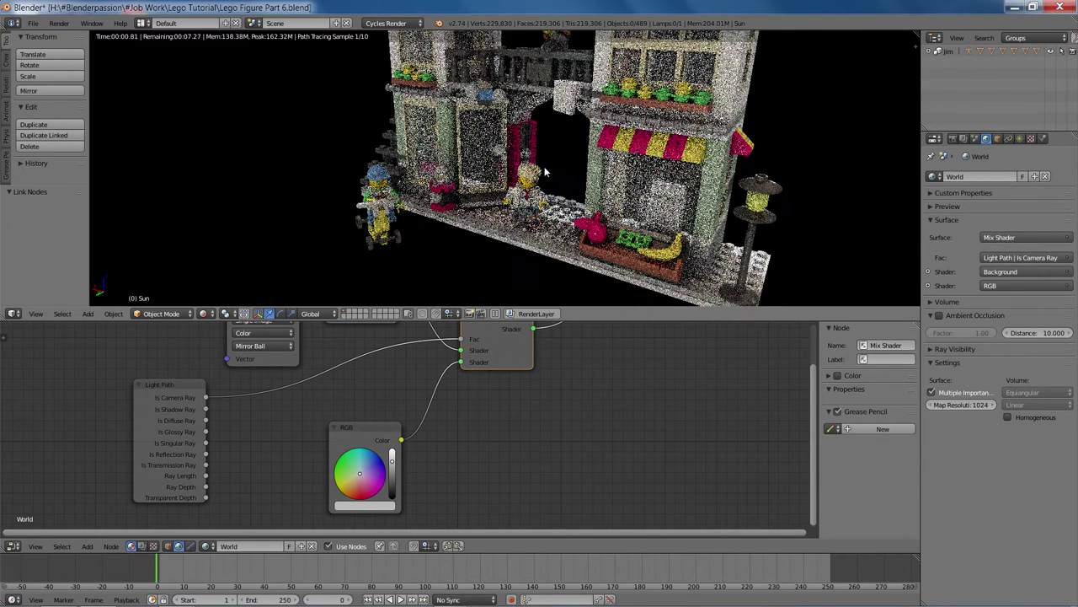
key("shift+z")
Replace the RGB node with a second Background node linked to the Mix Shader's second shader input.
left_click(366, 448)
left_click_drag(366, 449, 295, 456)
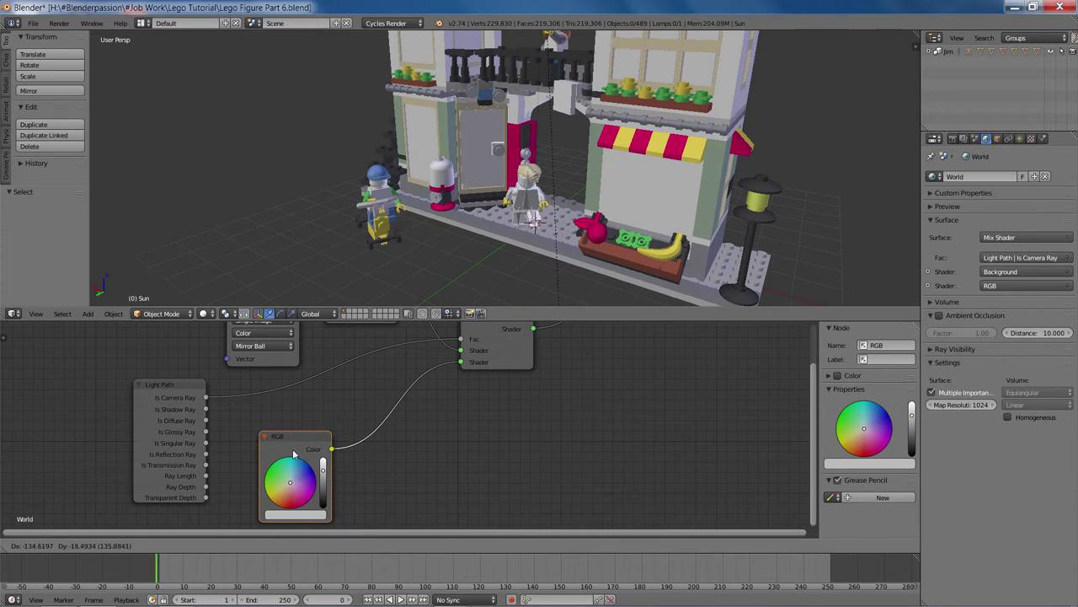
key("shift+a")
mouse_move(419, 432)
left_click(464, 456)
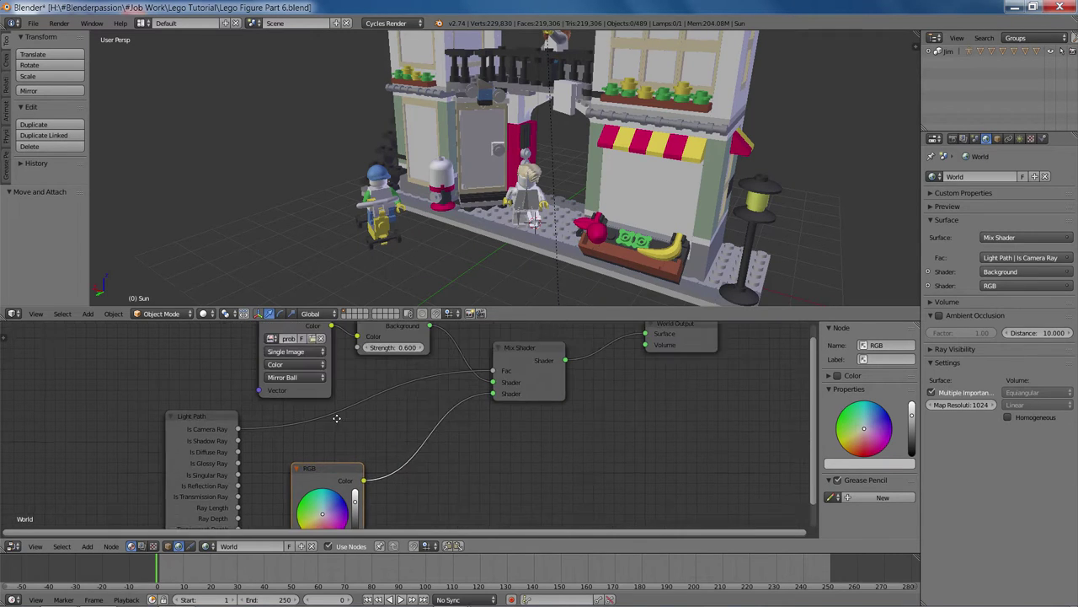
left_click(473, 505)
middle_click_drag(451, 392, 442, 335)
left_click(329, 441)
key("x")
left_click_drag(455, 442, 407, 427)
Set the second Background node's colour to light blue and check the scene in rendered shading.
left_click(371, 439)
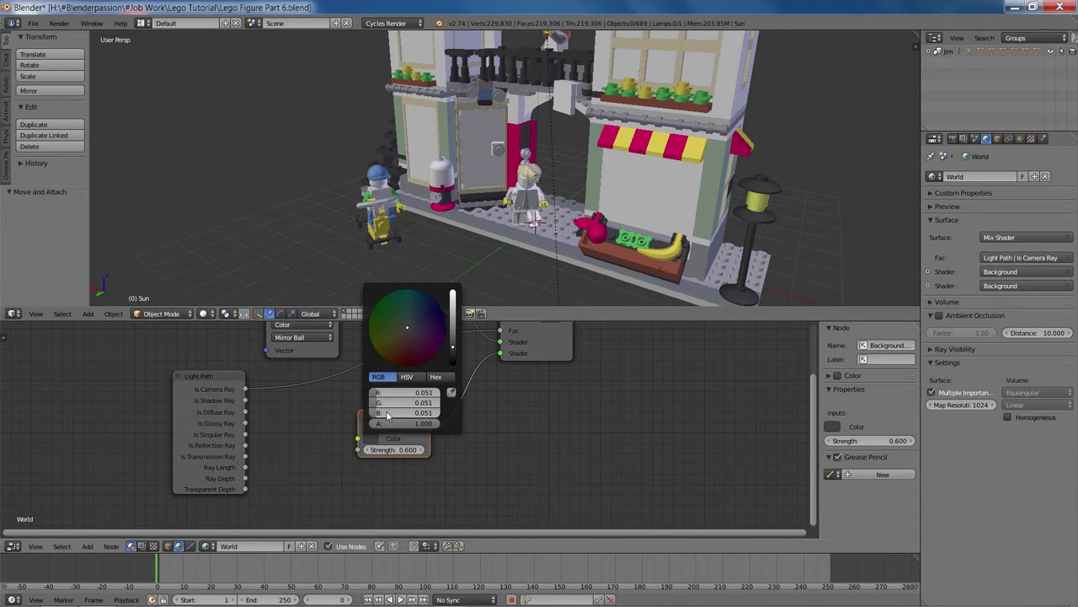
scroll(405, 393, "up", 8)
scroll(404, 393, "up", 3)
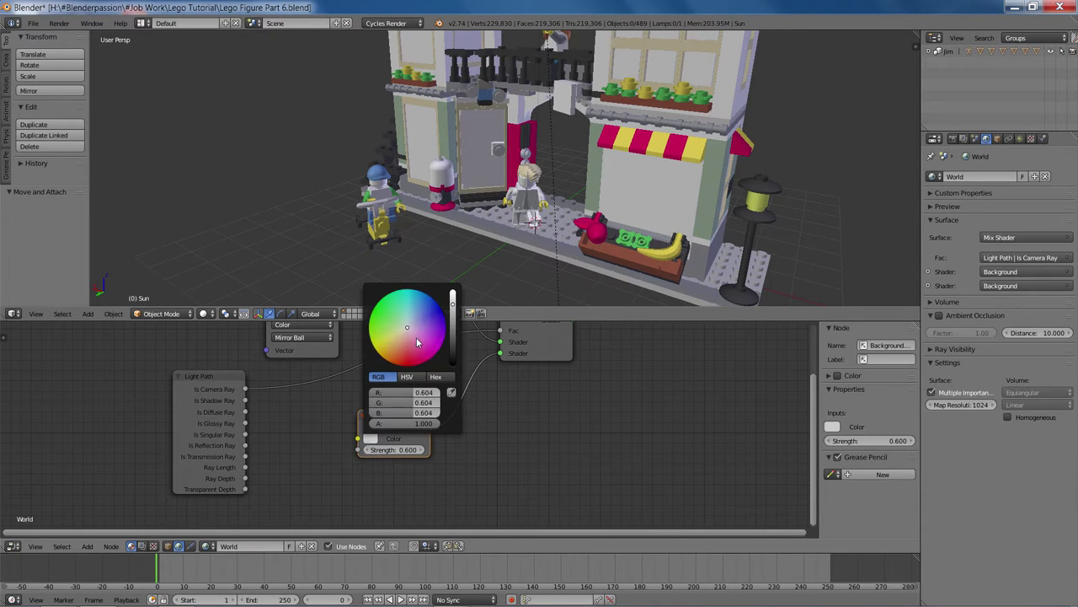
left_click(424, 310)
left_click_drag(420, 302, 413, 313)
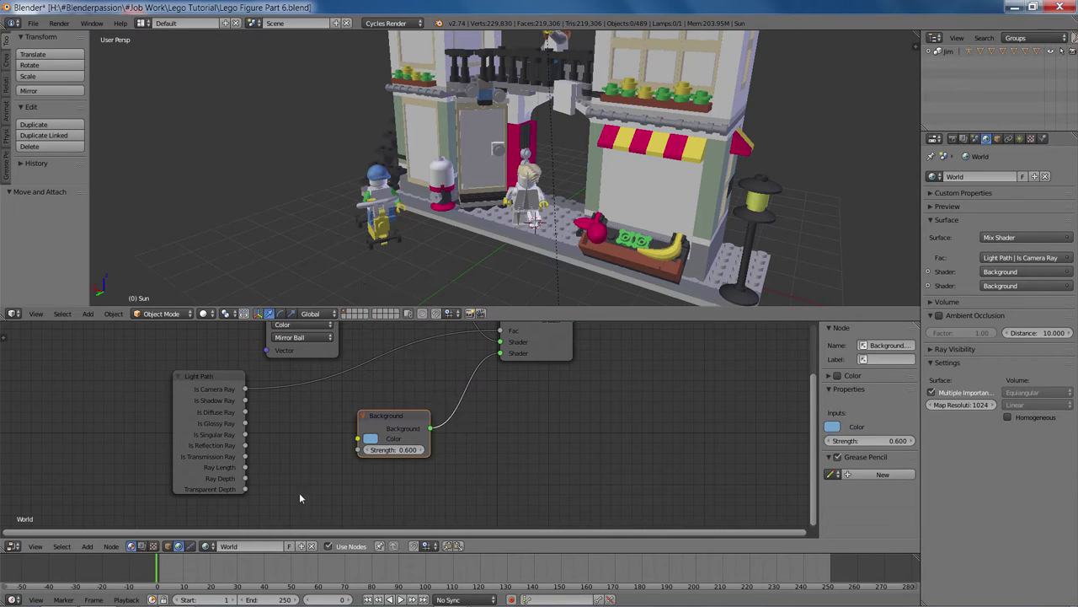
key("shift+z")
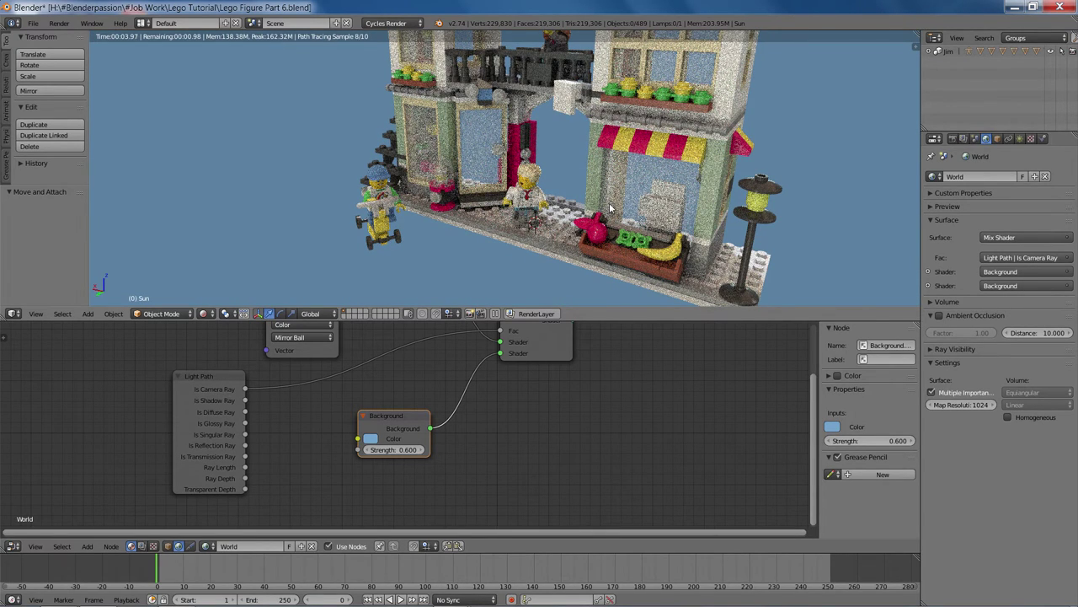
middle_click_drag(629, 200, 654, 197)
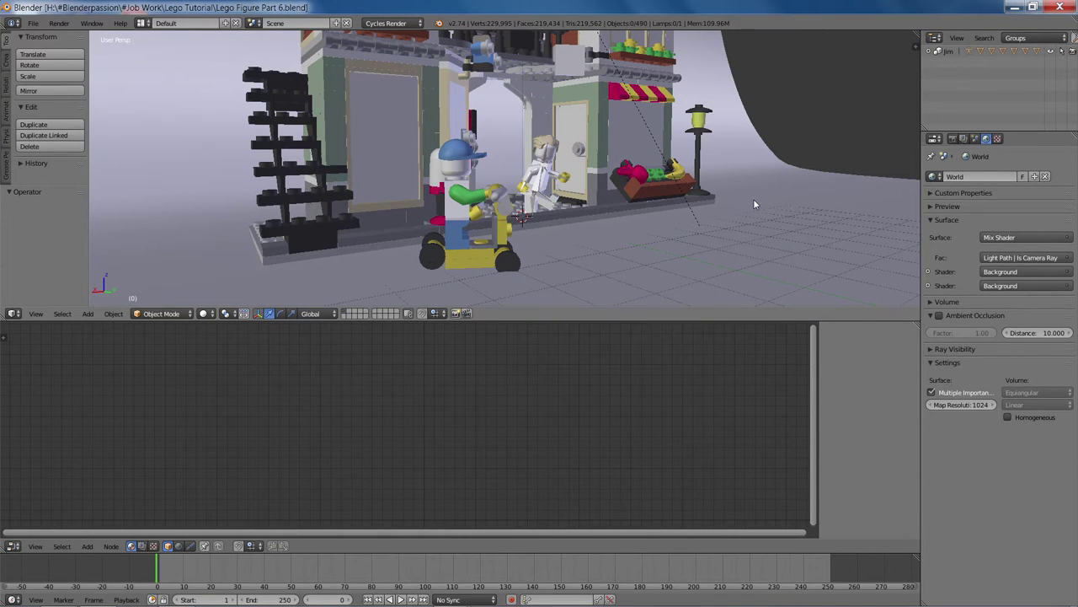
Add a camera and align it to a view facing the building and the figure on the scooter.
scroll(753, 199, "down", 8)
right_click(511, 87)
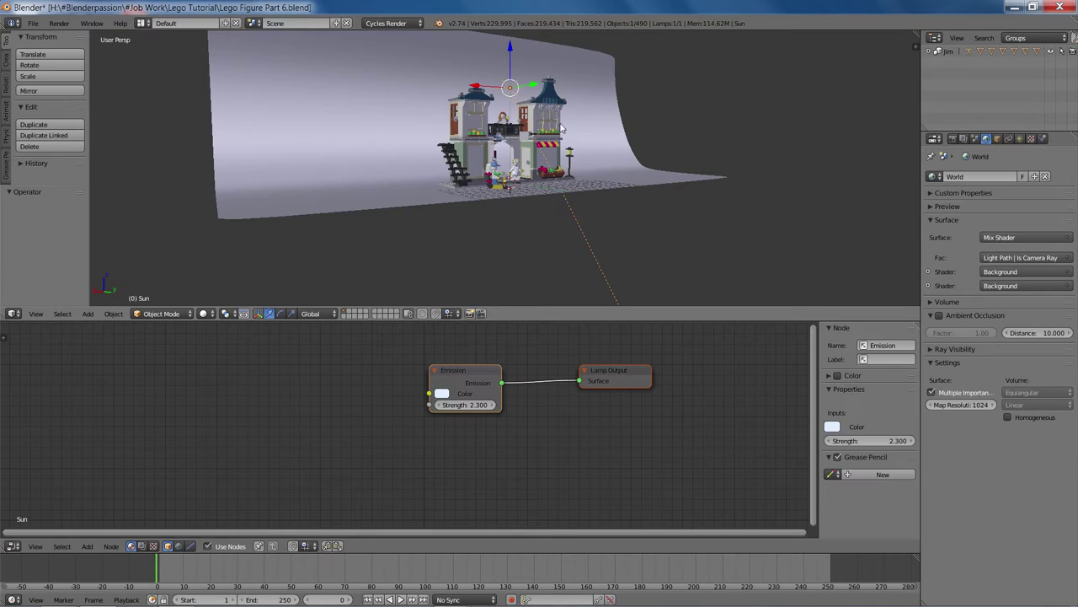
scroll(582, 154, "up", 8)
key("shift+a")
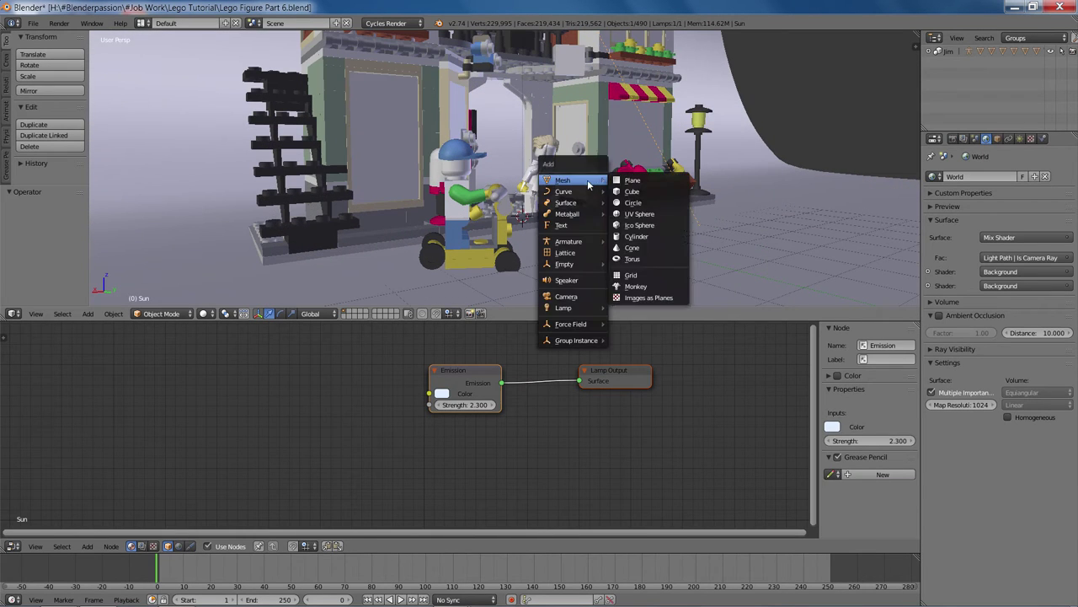
left_click(572, 296)
scroll(605, 206, "down", 2)
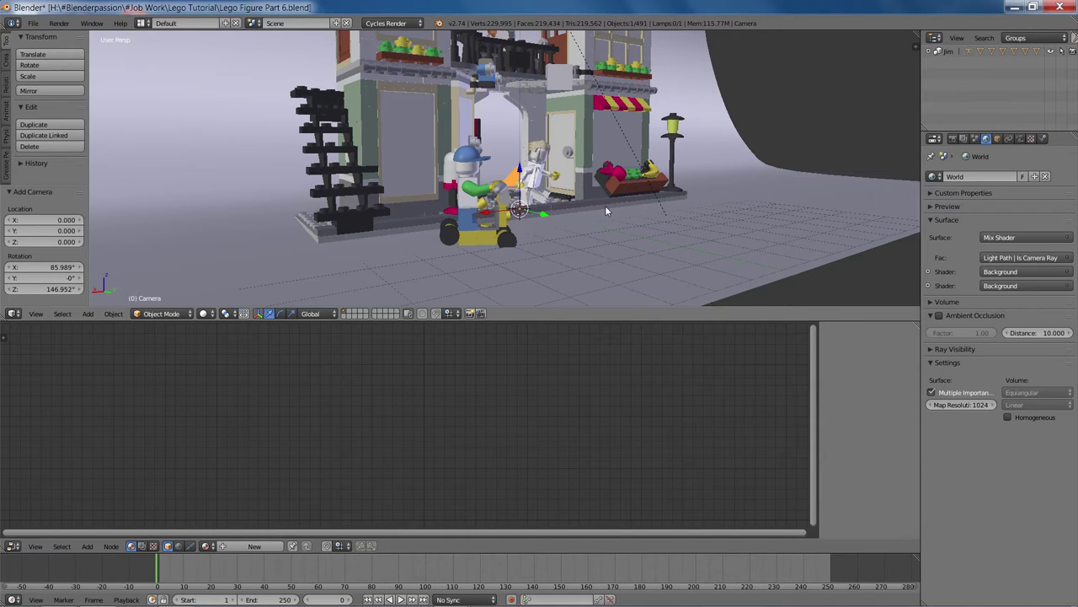
key("ctrl+alt+KP_0")
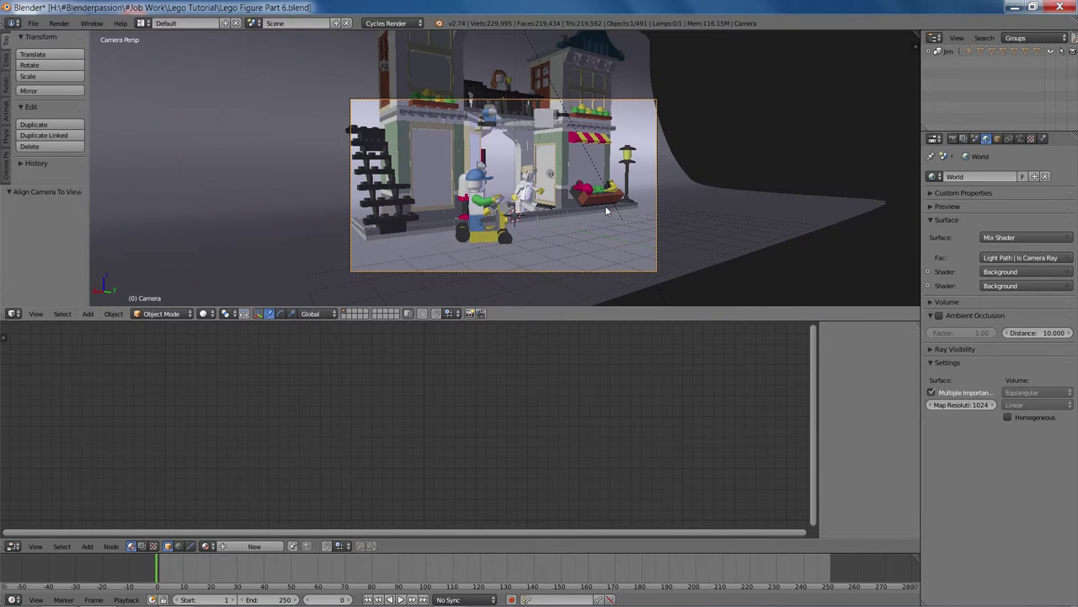
Shift the camera slightly in its view and move it closer to the building along its local Z axis.
key("g")
left_click(656, 185)
scroll(683, 211, "up", 1)
scroll(684, 211, "down", 1)
key("g")
key("z")
key("z")
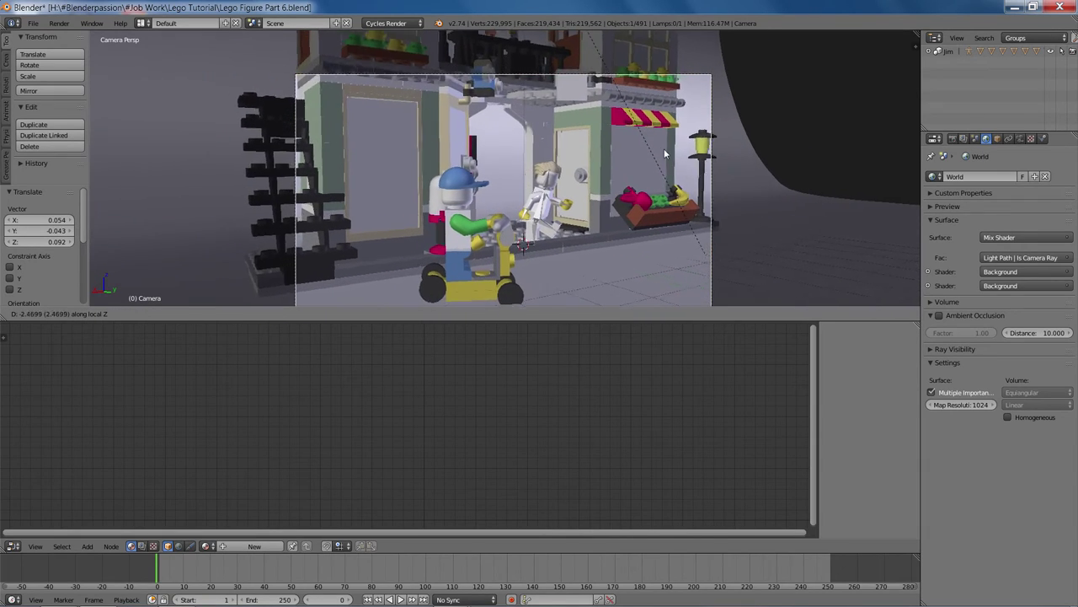
left_click(694, 187)
Tilt the camera about 8.7° around its local X axis.
key("r")
key("x")
key("x")
left_click(689, 156)
scroll(690, 149, "down", 3)
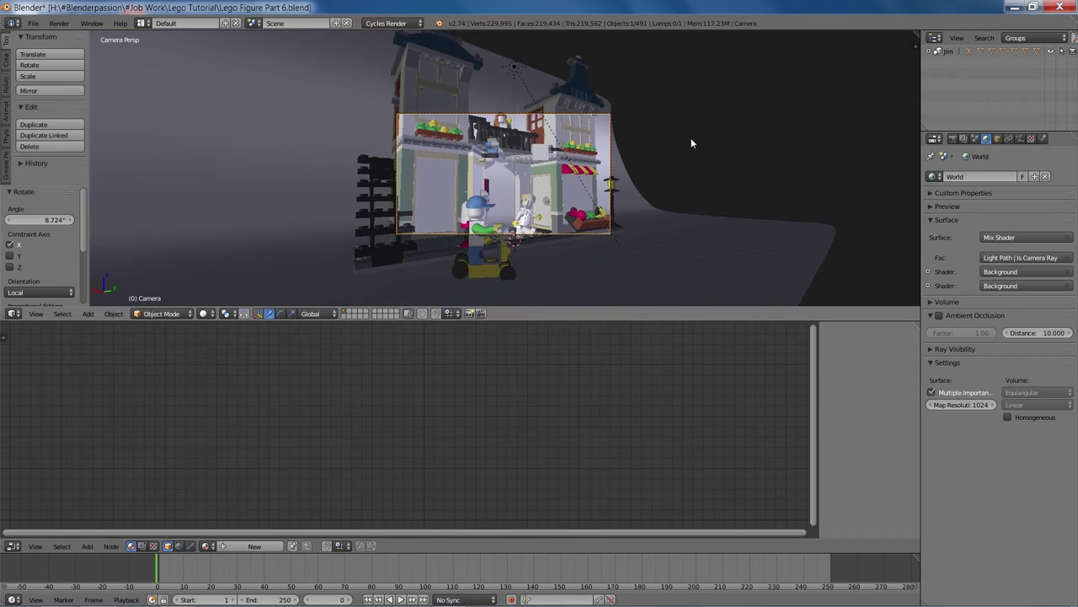
scroll(691, 135, "up", 1)
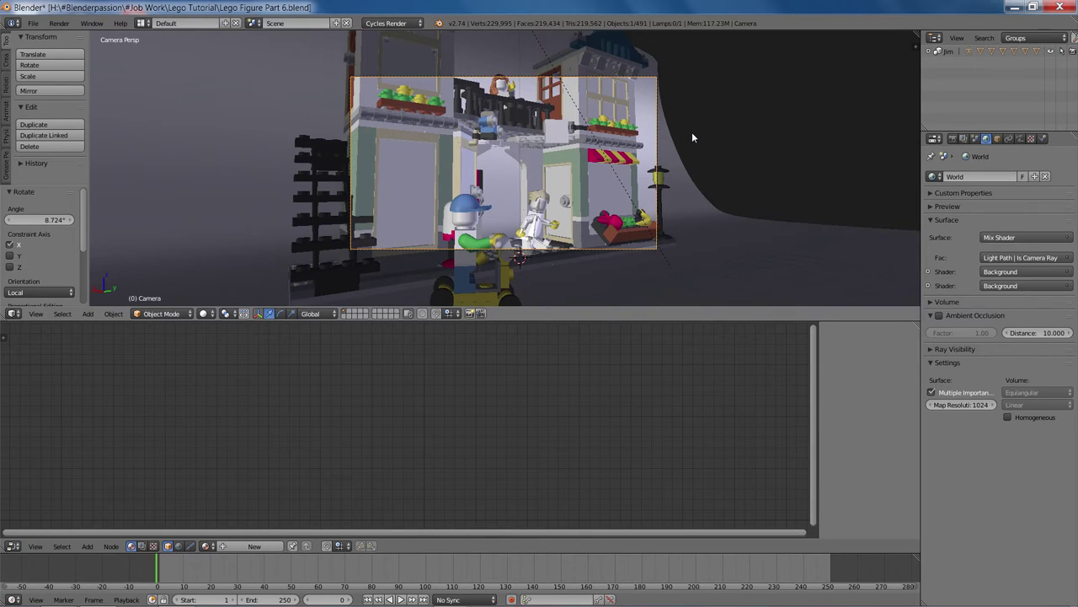
Lower the camera about 0.46 along global Z and pull it back along its local Z axis to frame the building.
key("g")
key("z")
left_click(692, 158)
key("g")
key("z")
key("z")
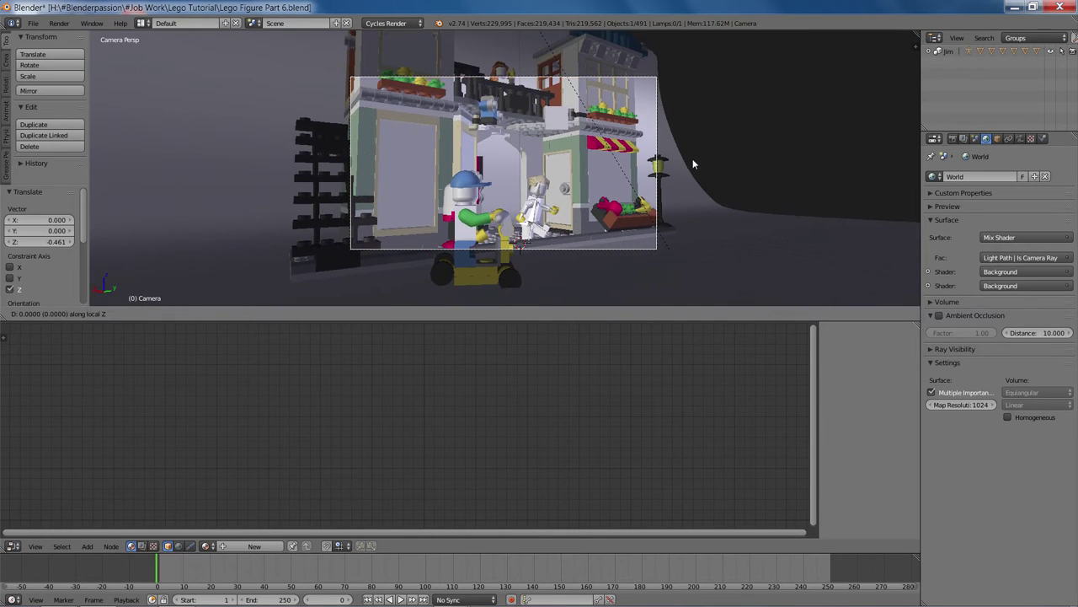
left_click(705, 204)
scroll(704, 195, "down", 2)
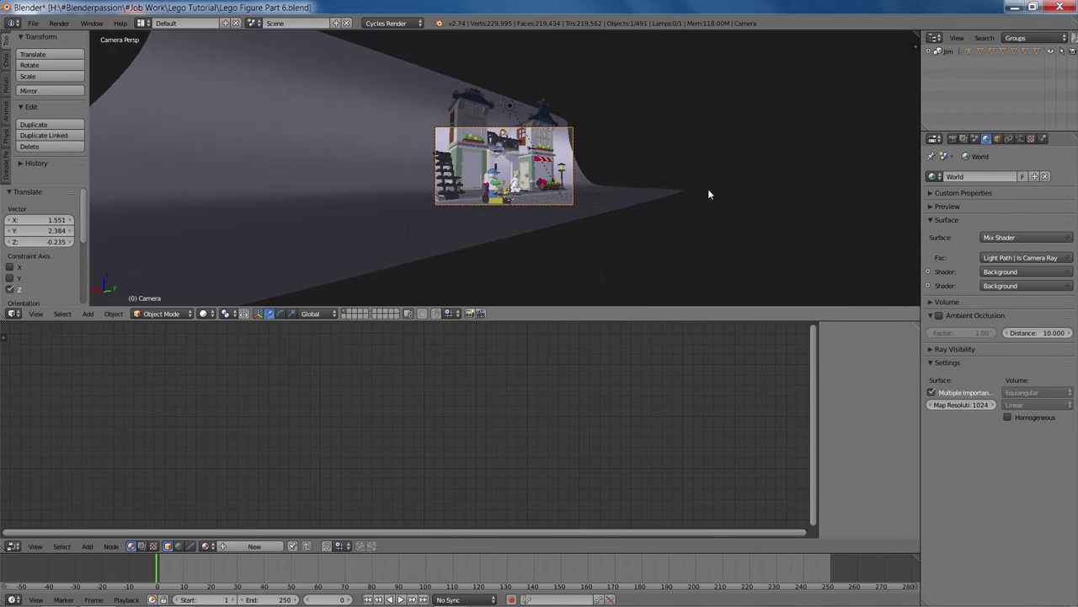
scroll(699, 193, "up", 1)
Add a Copy Rotation constraint to the curved backdrop plane with Camera as its target.
right_click(696, 197)
middle_click_drag(695, 197, 584, 215)
scroll(585, 216, "down", 7)
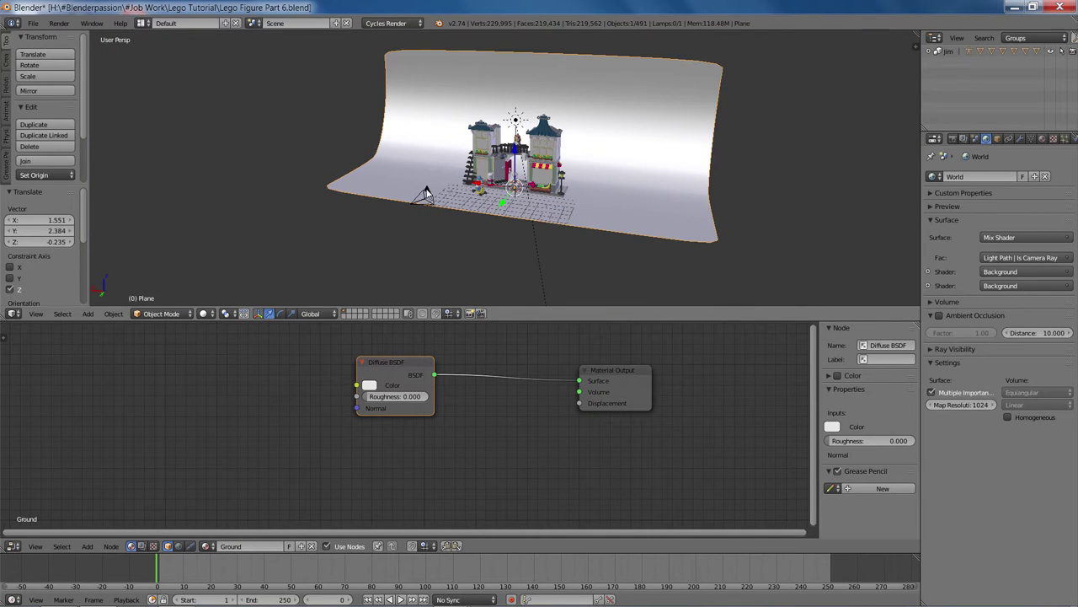
right_click(427, 192, "shift")
scroll(515, 212, "up", 4)
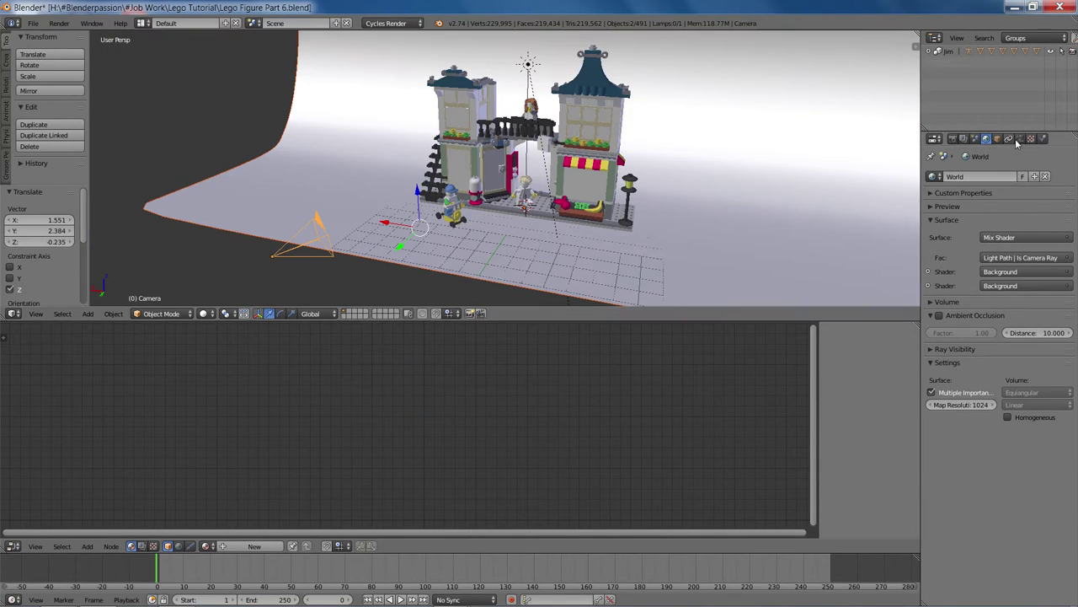
left_click(1009, 140)
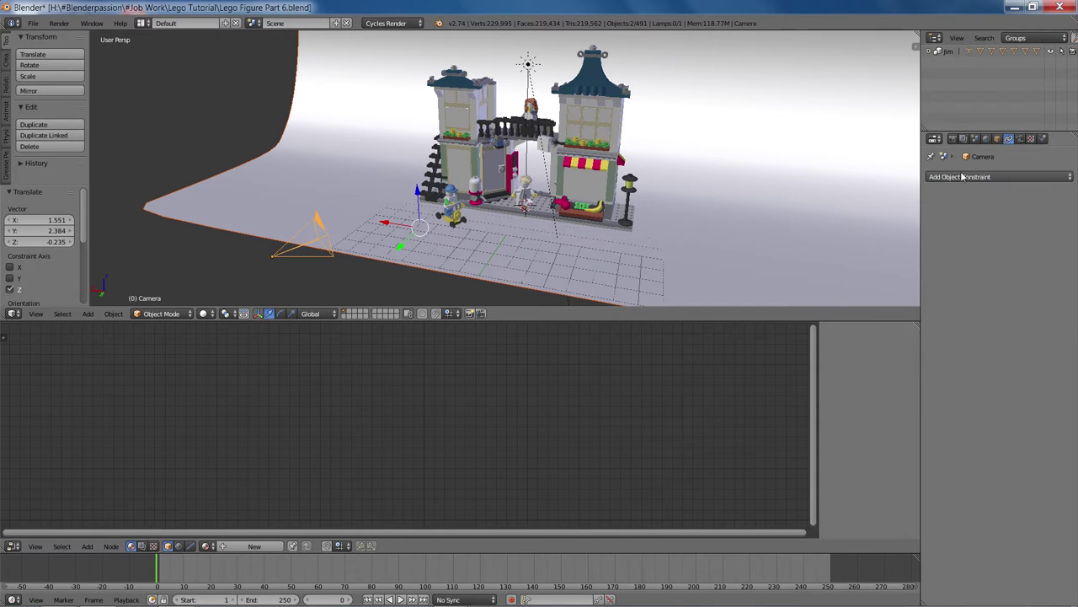
right_click(742, 141)
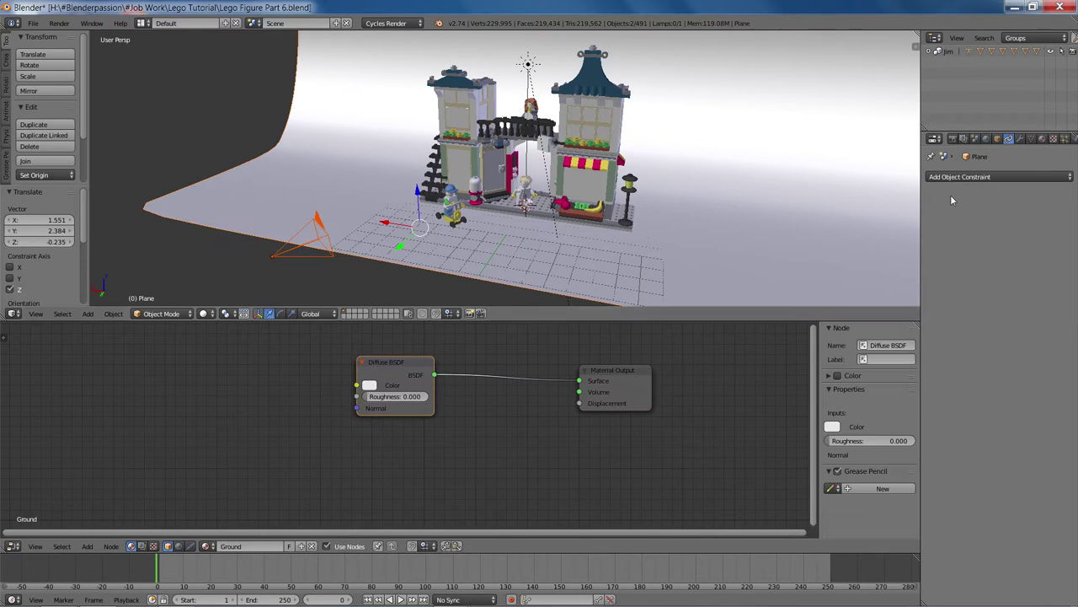
left_click(969, 177)
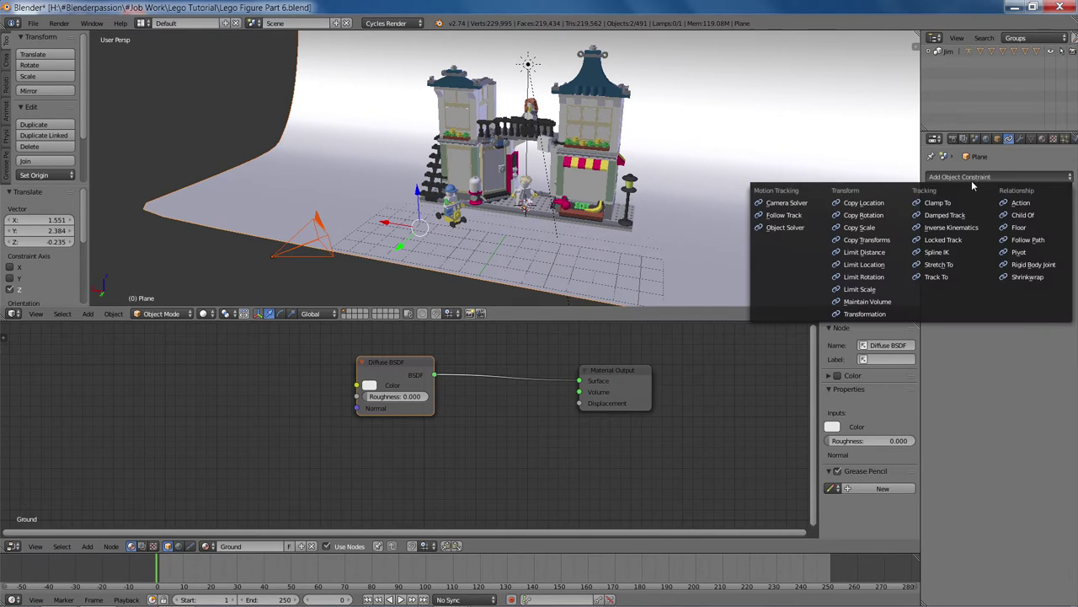
left_click(868, 214)
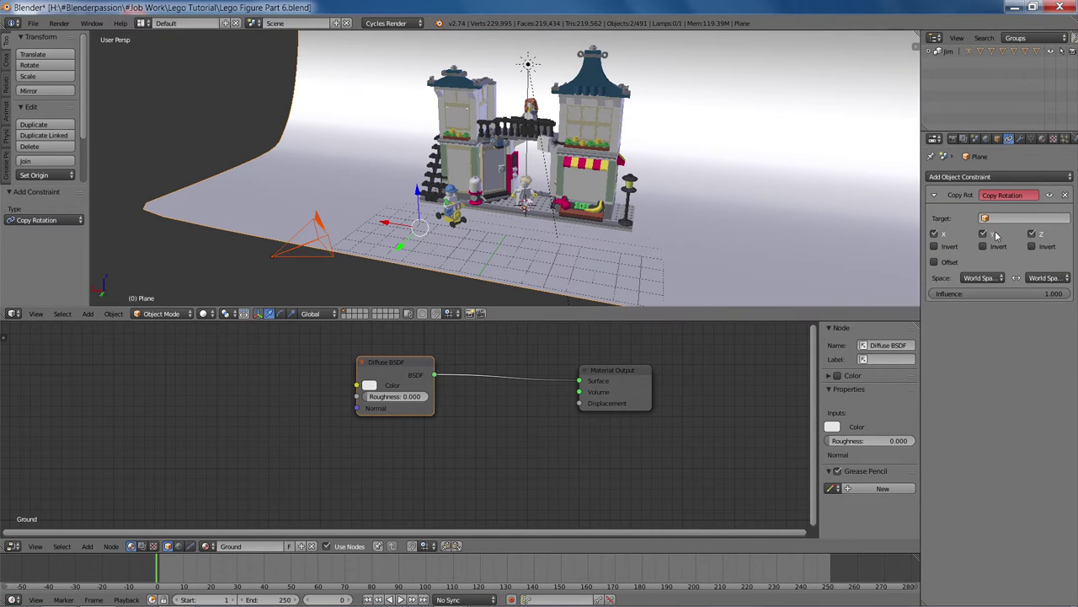
left_click(1011, 218)
left_click(994, 233)
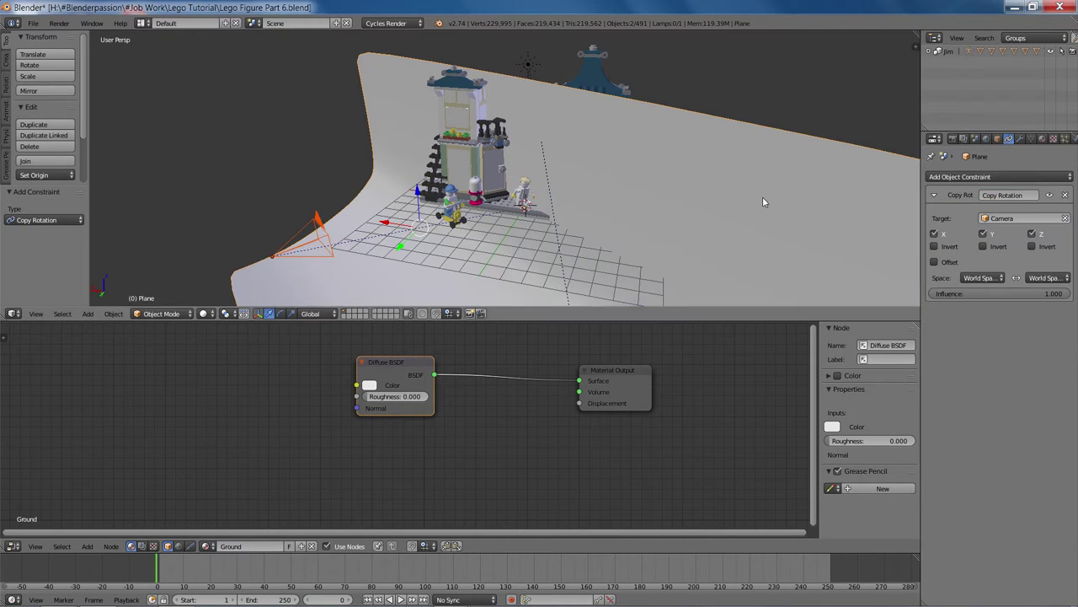
Set both spaces of the plane's Copy Rotation constraint to Local Space.
middle_click_drag(762, 202, 891, 230)
left_click(983, 278)
left_click(994, 237)
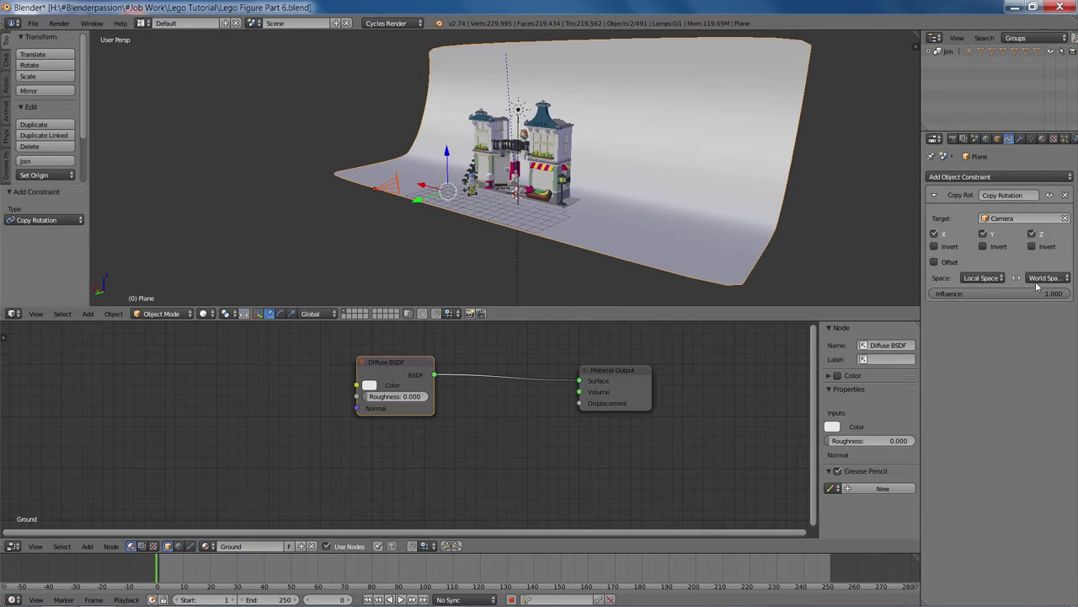
left_click(1037, 278)
left_click(1035, 253)
middle_click_drag(744, 195, 682, 188)
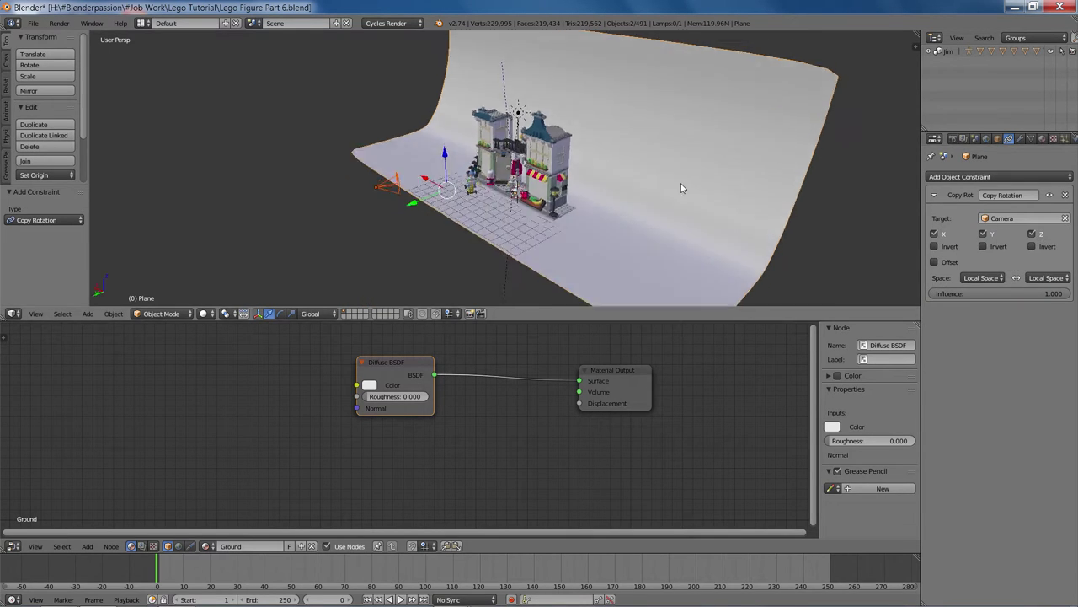
Test the constraint by trial-rotating the camera and trial-moving the backdrop plane, cancelling each transform.
right_click(684, 187)
right_click(385, 191)
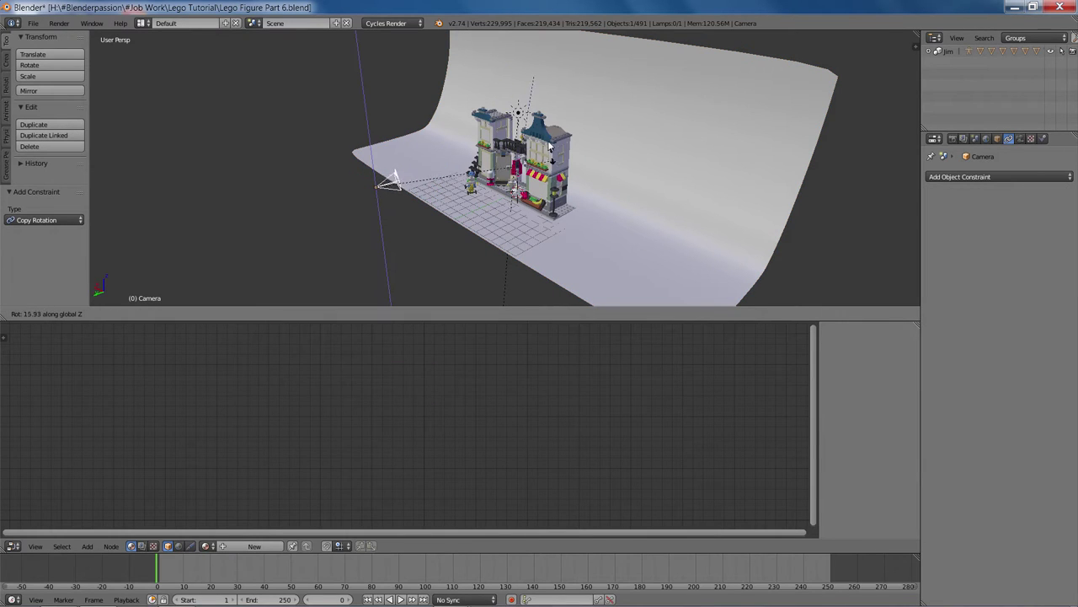
right_click(640, 200)
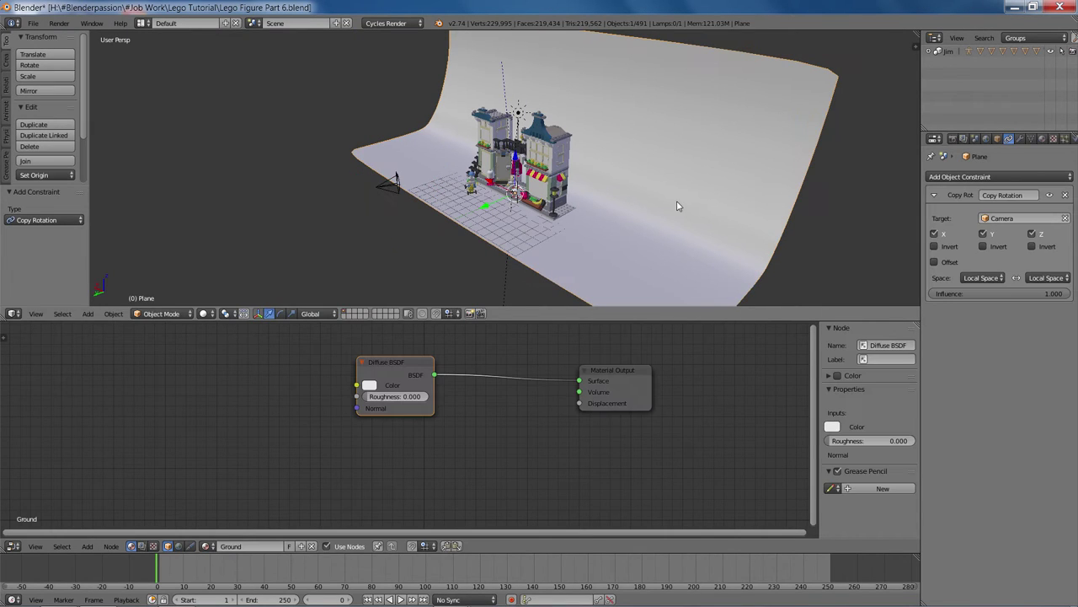
right_click(392, 186)
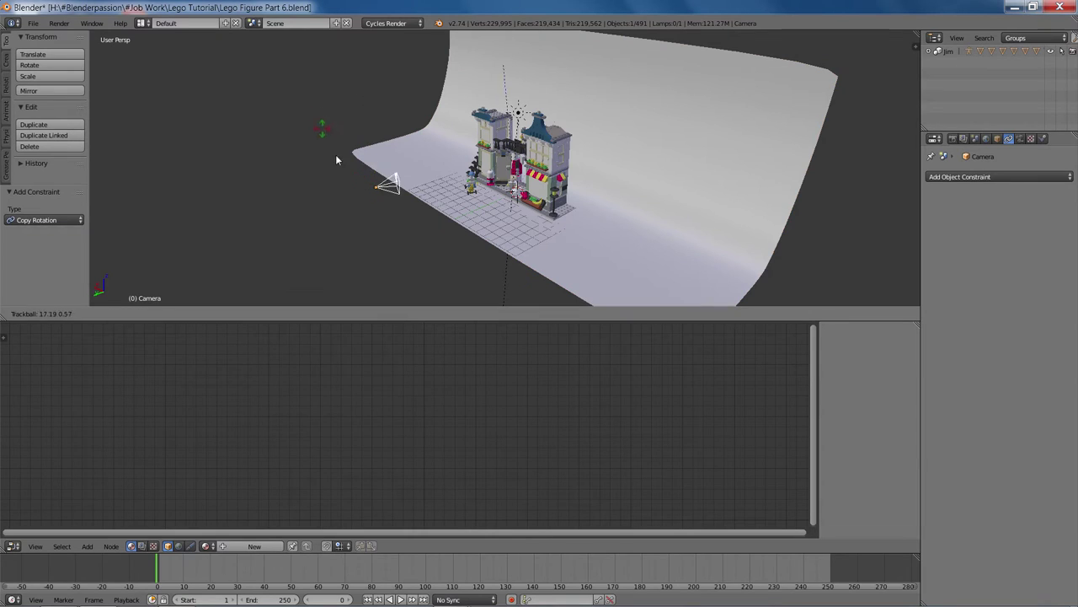
right_click(616, 200)
key("g")
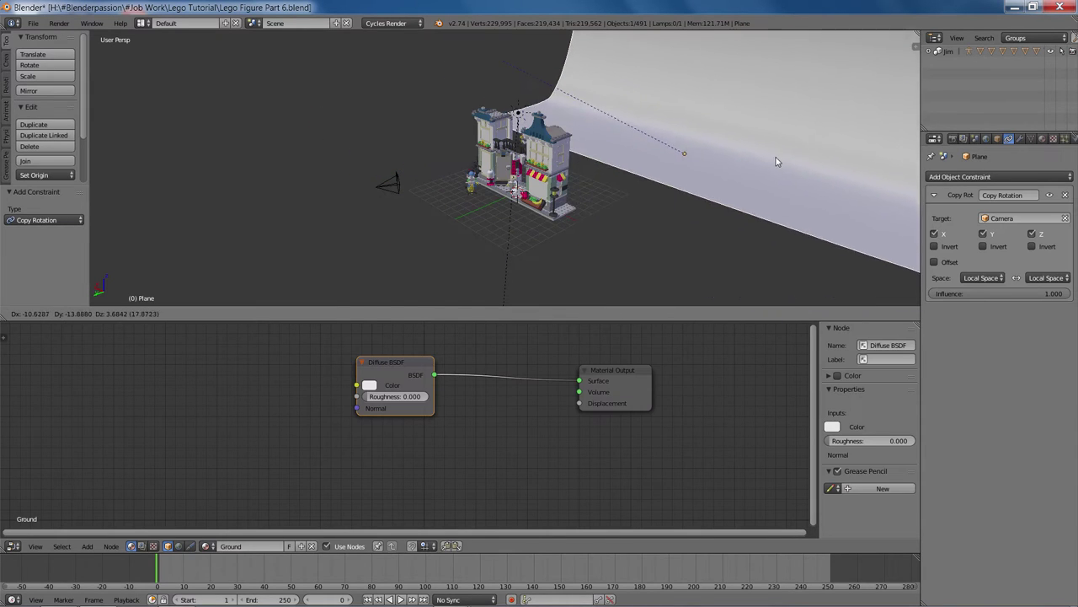
right_click(776, 164)
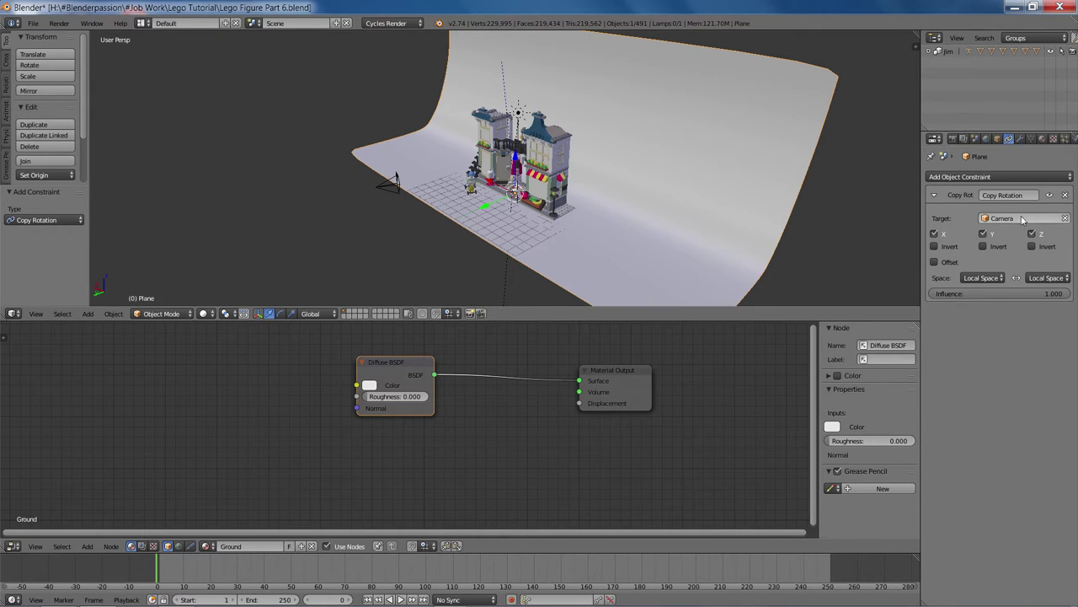
Replace the backdrop plane's Copy Rotation constraint with a Child Of constraint.
left_click(1064, 219)
left_click(1064, 195)
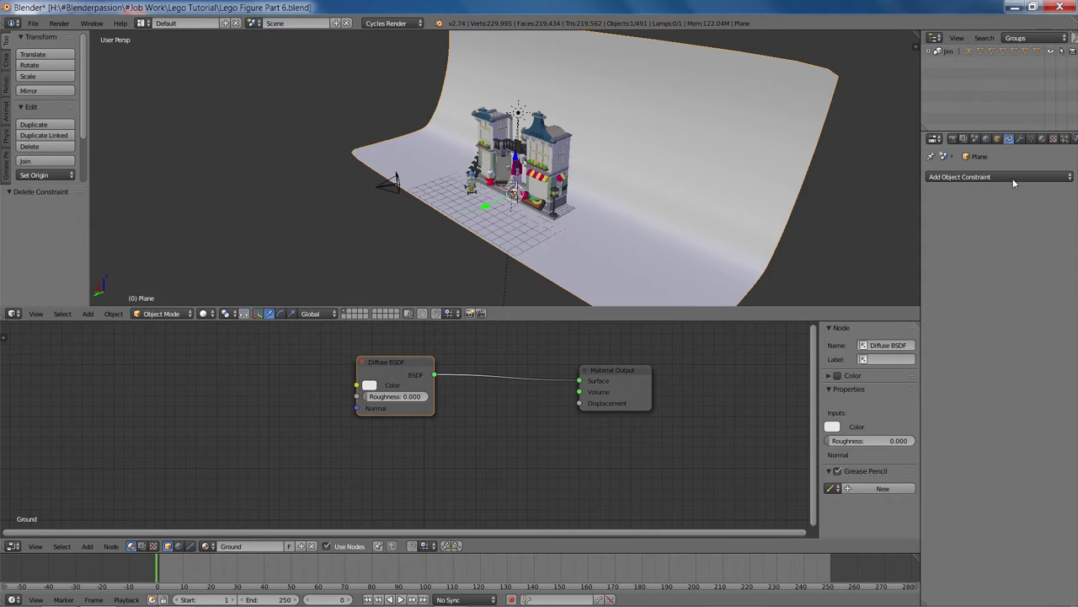
left_click(1012, 177)
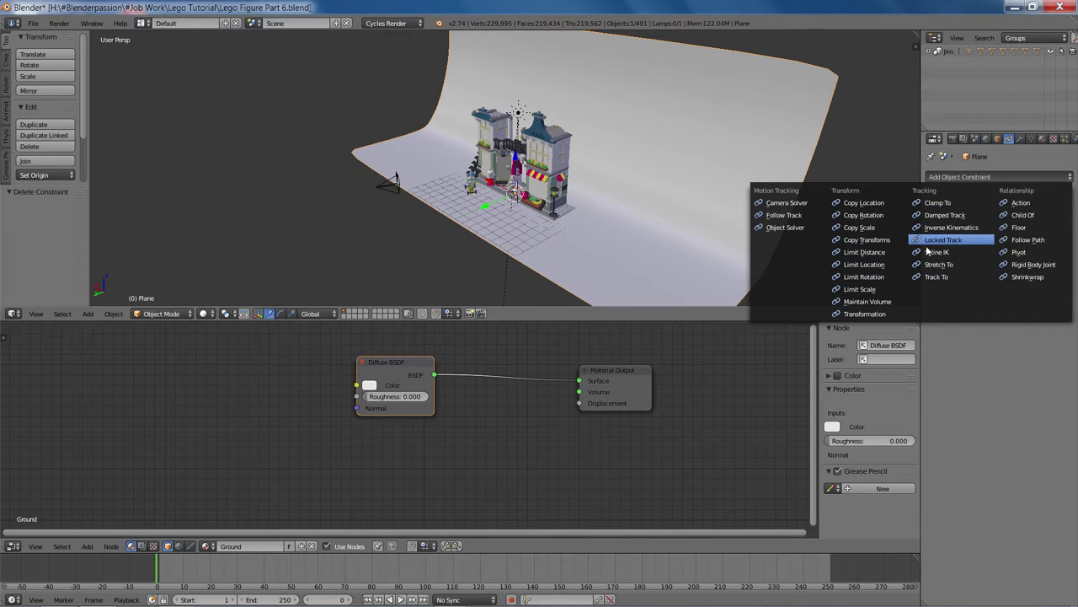
left_click(1053, 217)
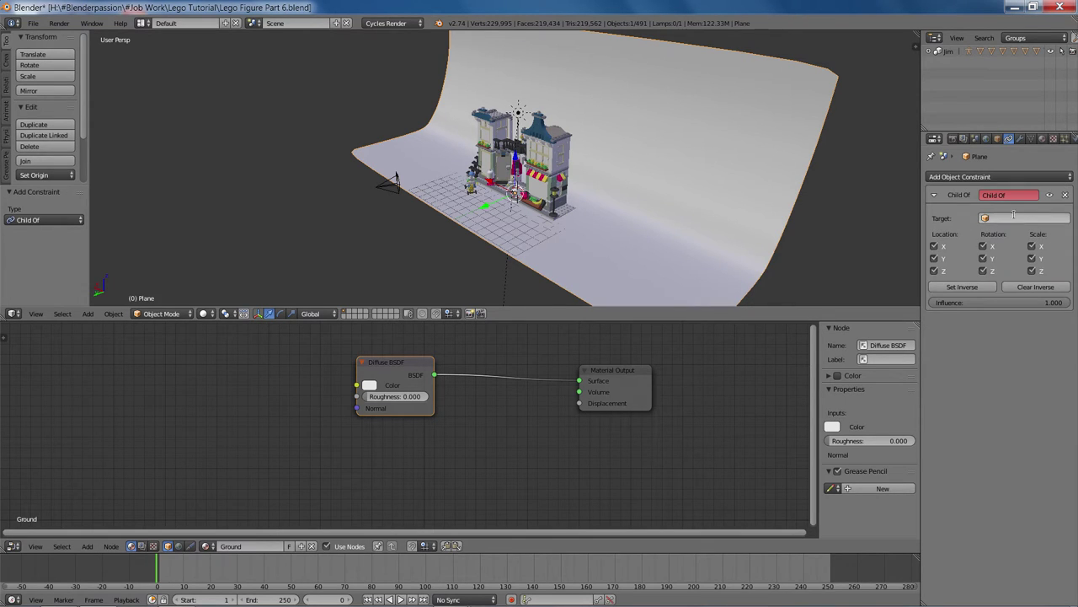
Set Camera as the target of the backdrop plane's Child Of constraint and set the constraint's inverse.
left_click(1013, 218)
left_click(1002, 235)
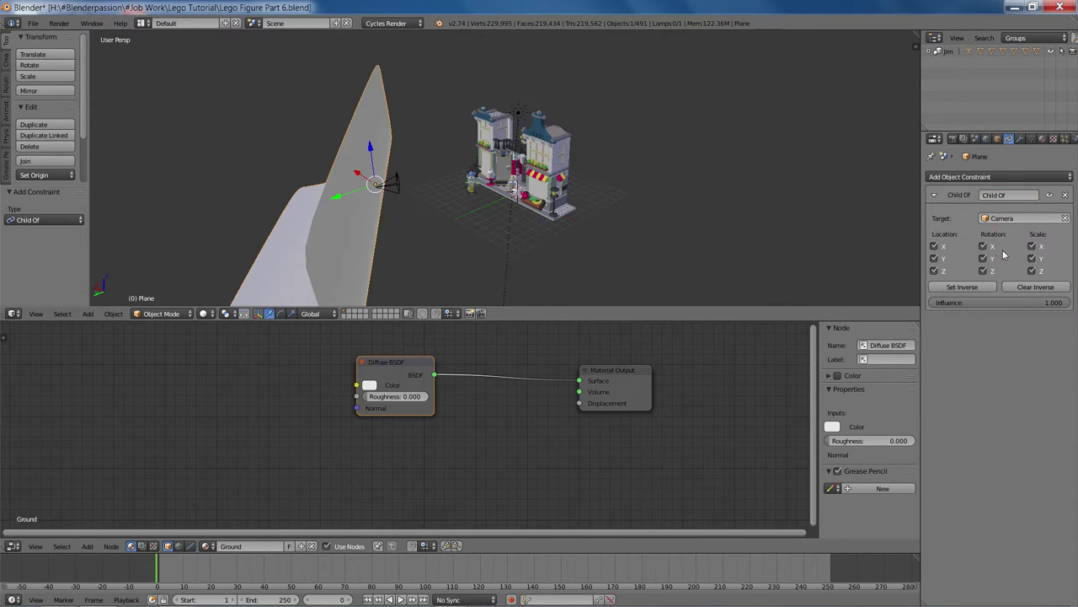
left_click(962, 287)
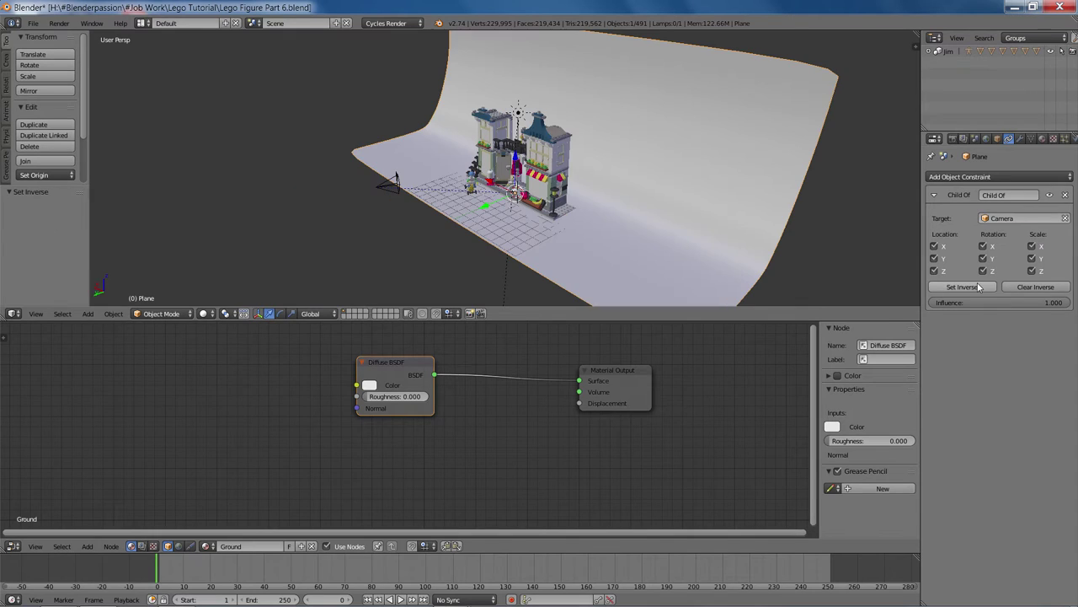
Test the Child Of constraint by trial-rotating the camera about the Z axis, cancelling the rotation.
right_click(377, 189)
key("r")
key("z")
right_click(549, 219)
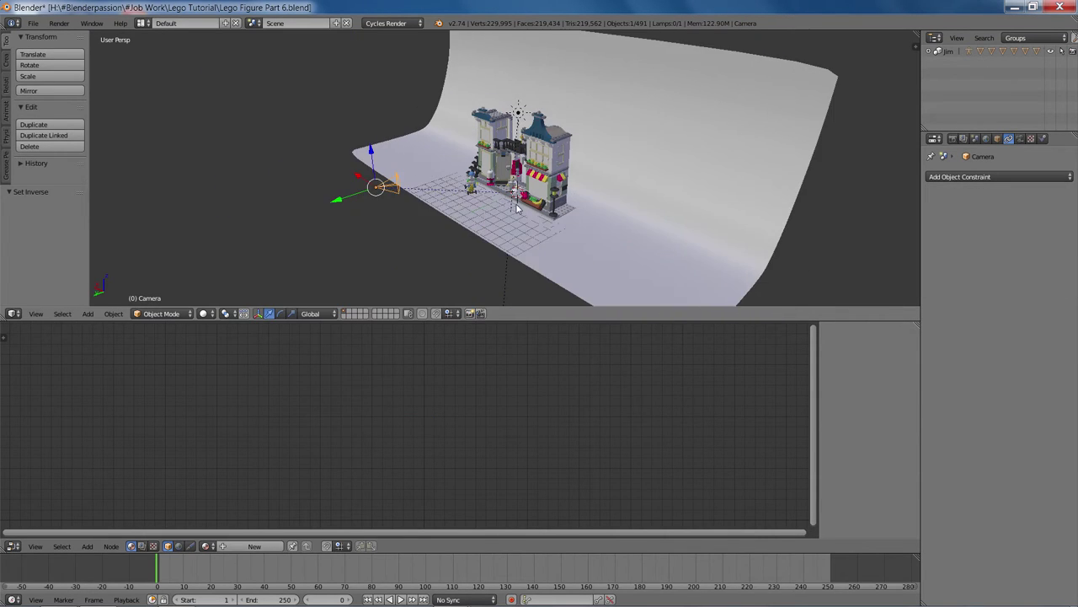
Rotate the backdrop plane about the global Z axis by about -23.4° and a further -8.2°, judging it through the camera.
middle_click_drag(518, 208, 653, 224)
right_click(638, 133)
key("KP_1")
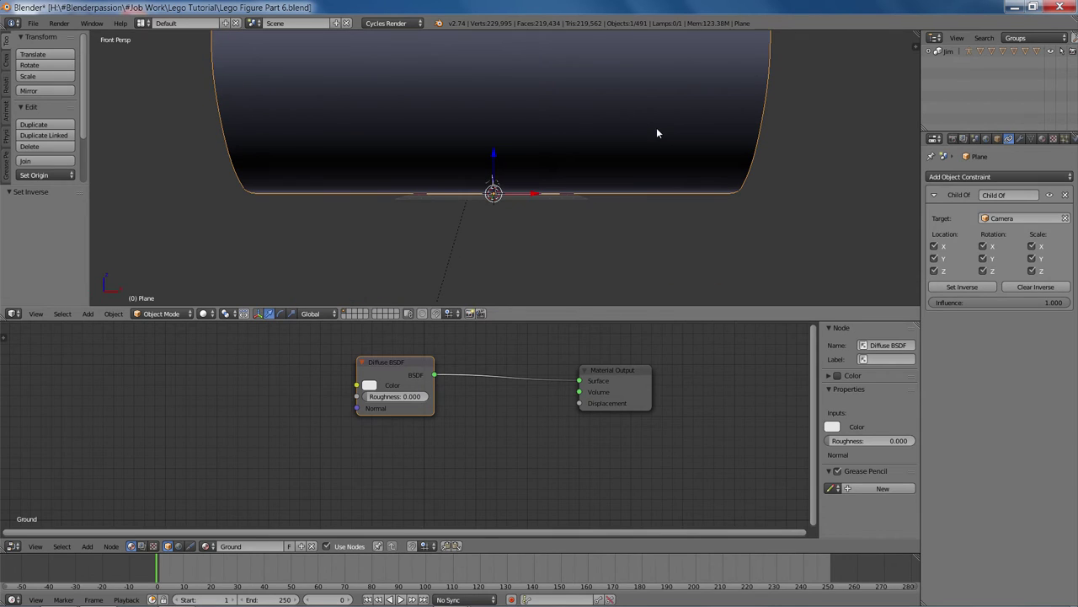
key("KP_0")
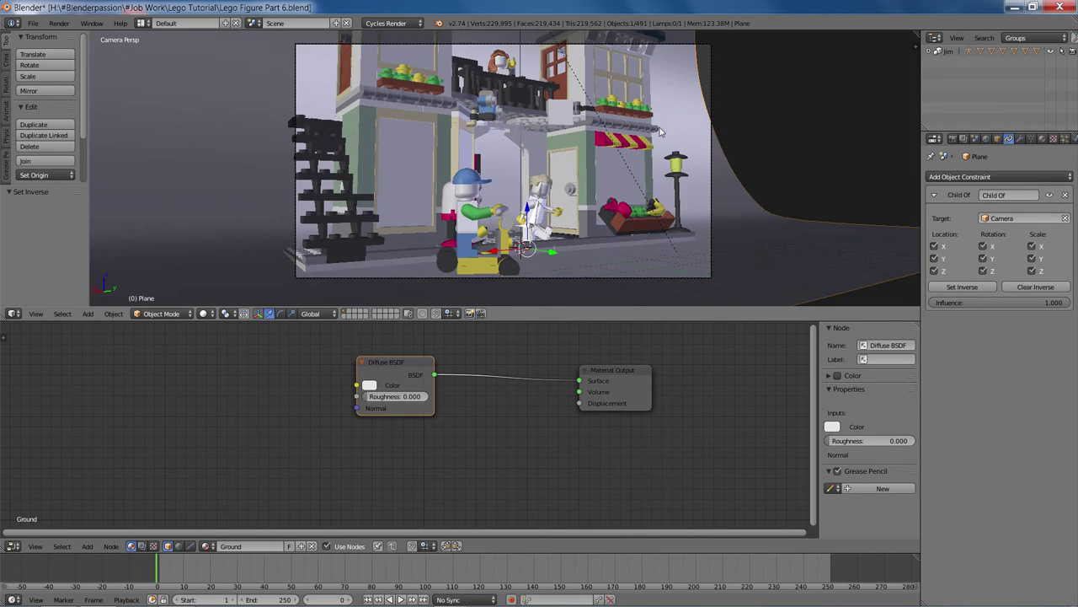
key("r")
key("z")
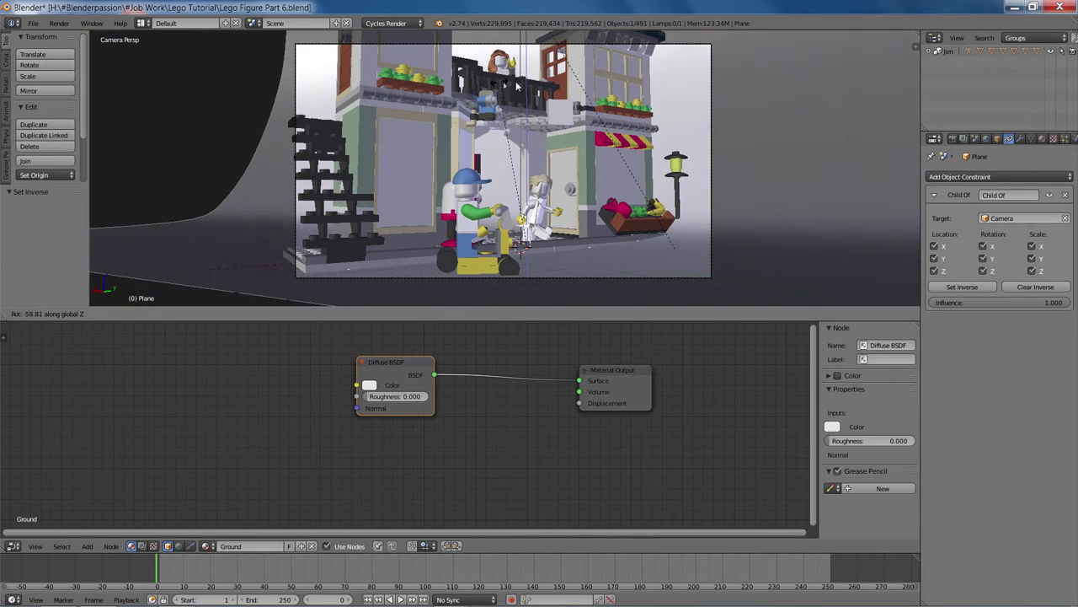
left_click(583, 96)
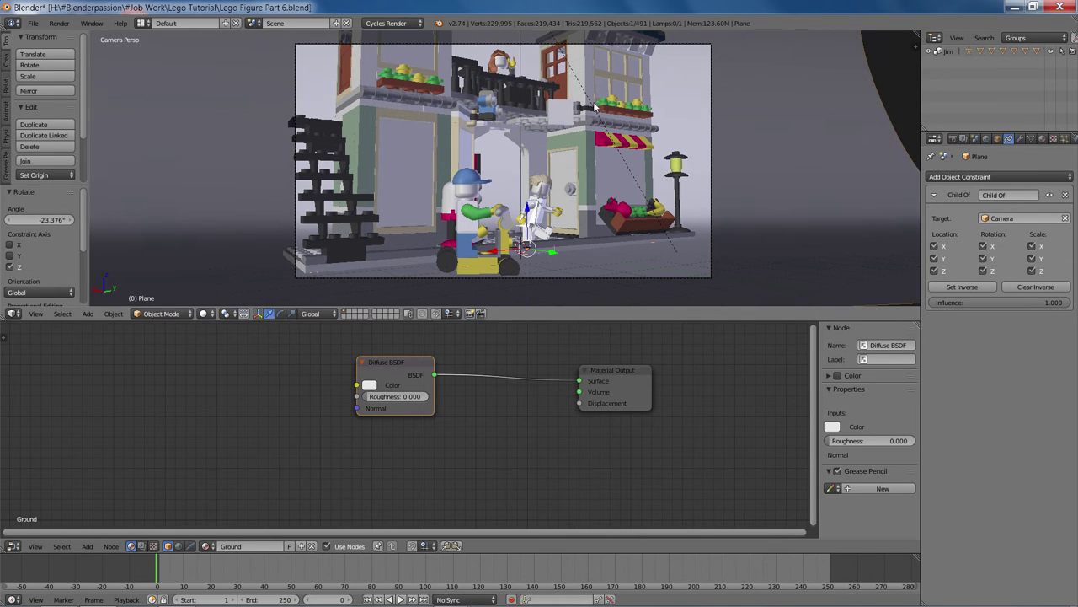
key("r")
key("z")
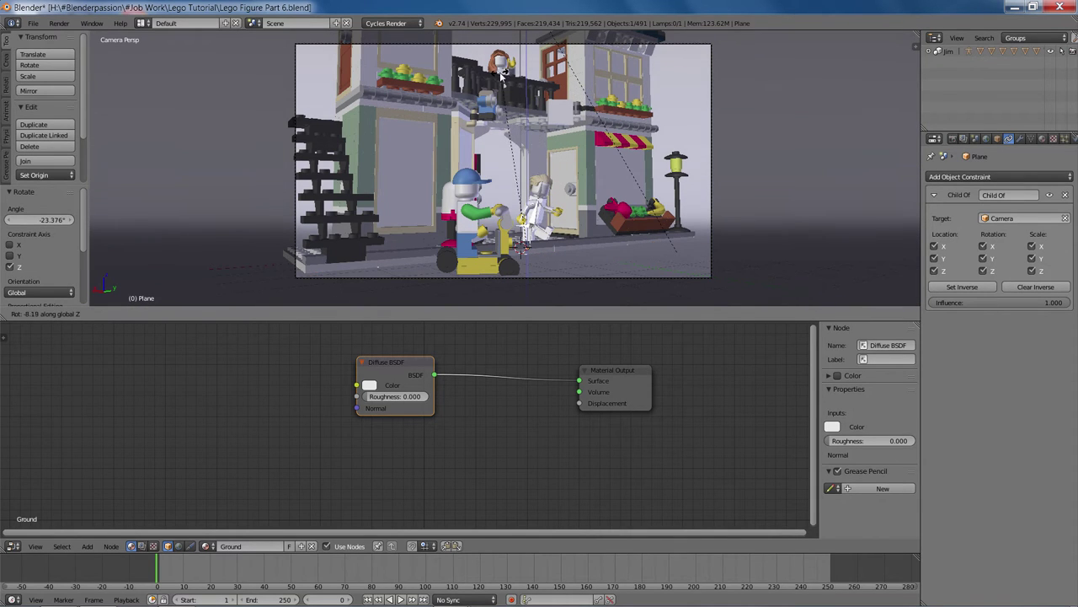
left_click(507, 75)
Move the backdrop plane along its local Y axis so its curved wall sits farther behind the Lego building.
scroll(688, 156, "down", 3)
middle_click_drag(688, 156, 406, 217)
scroll(406, 217, "down", 8)
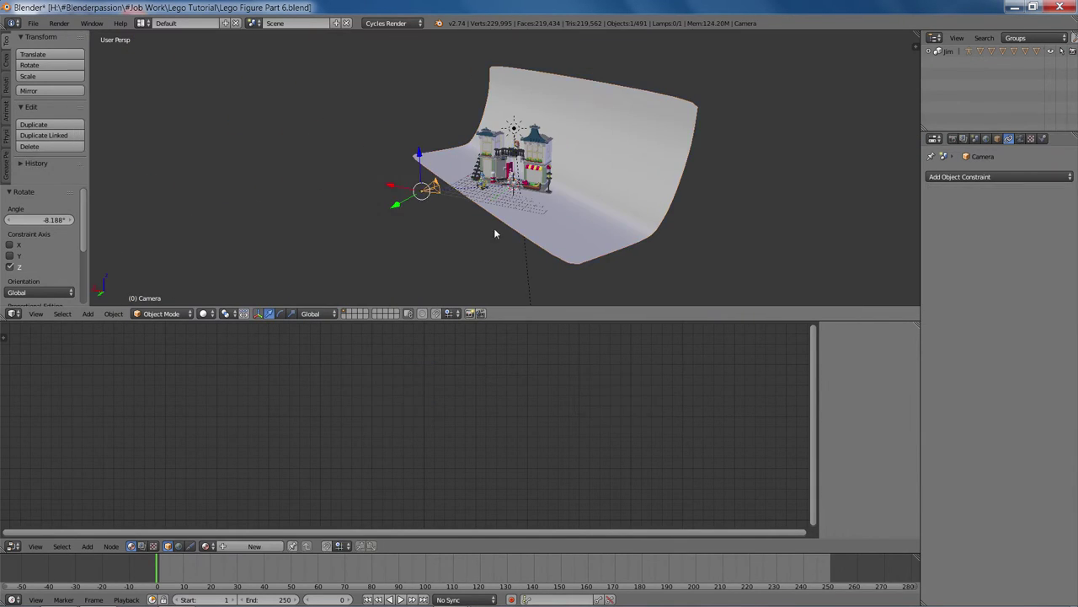
middle_click_drag(529, 237, 555, 195)
scroll(675, 199, "up", 3)
right_click(674, 197)
scroll(719, 198, "down", 4)
middle_click_drag(719, 197, 659, 184)
scroll(661, 185, "up", 2)
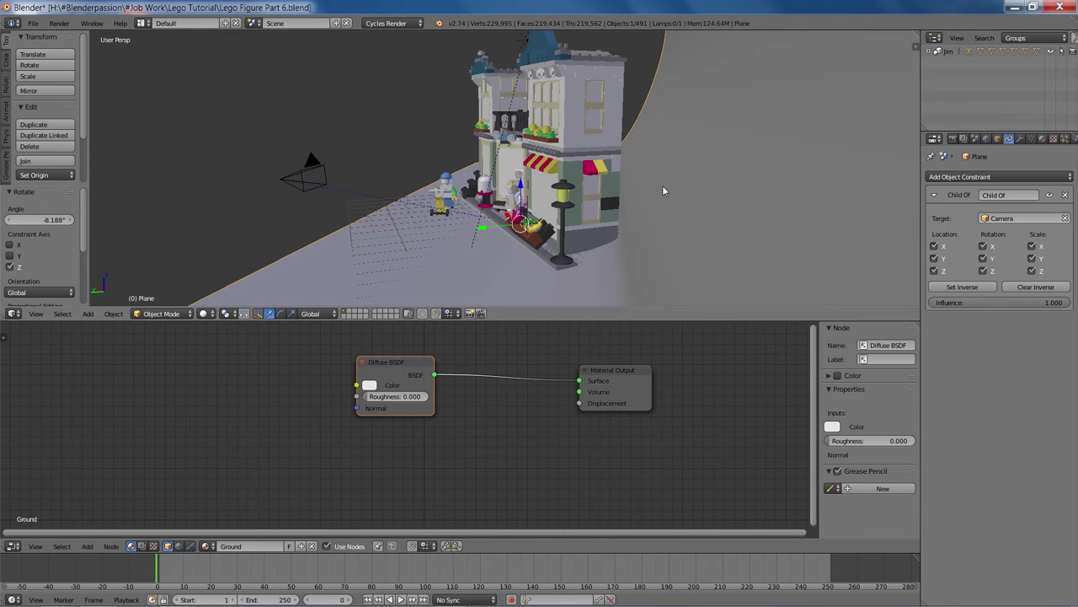
key("g")
key("x")
key("x")
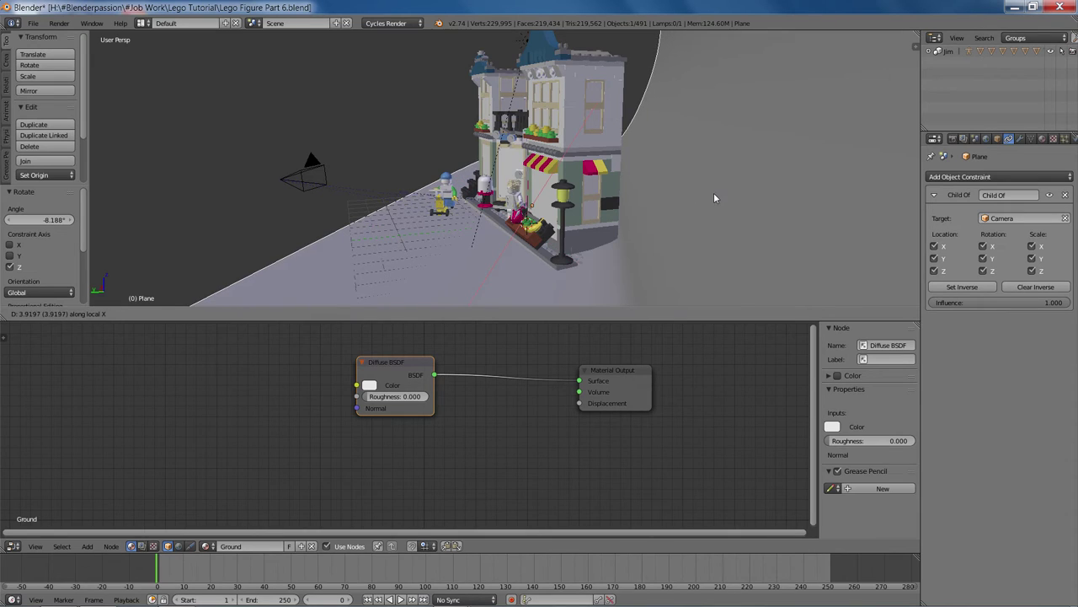
key("y")
key("y")
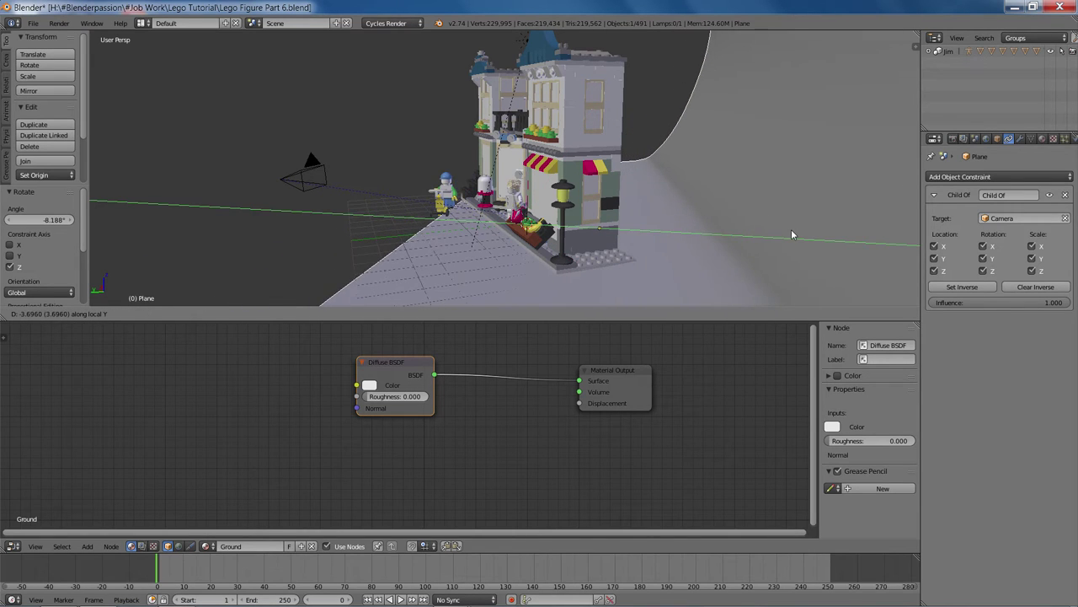
left_click(745, 233)
Add an edge loop across the backdrop's floor and slide it about 0.80 toward the start of the curve.
scroll(733, 221, "down", 2)
key("Tab")
scroll(626, 228, "down", 2)
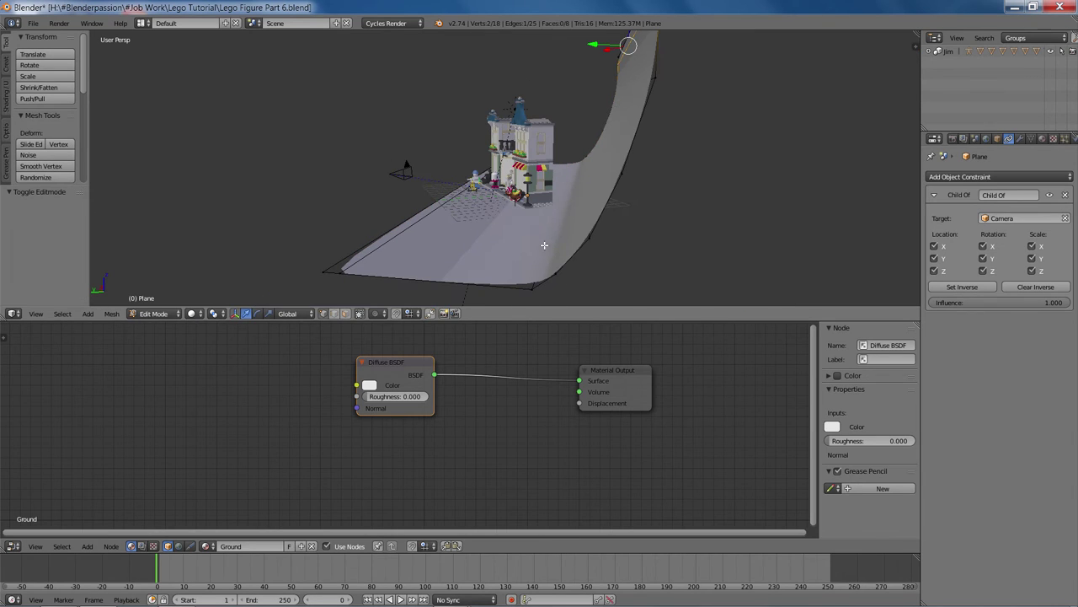
key("ctrl+r")
left_click(487, 270)
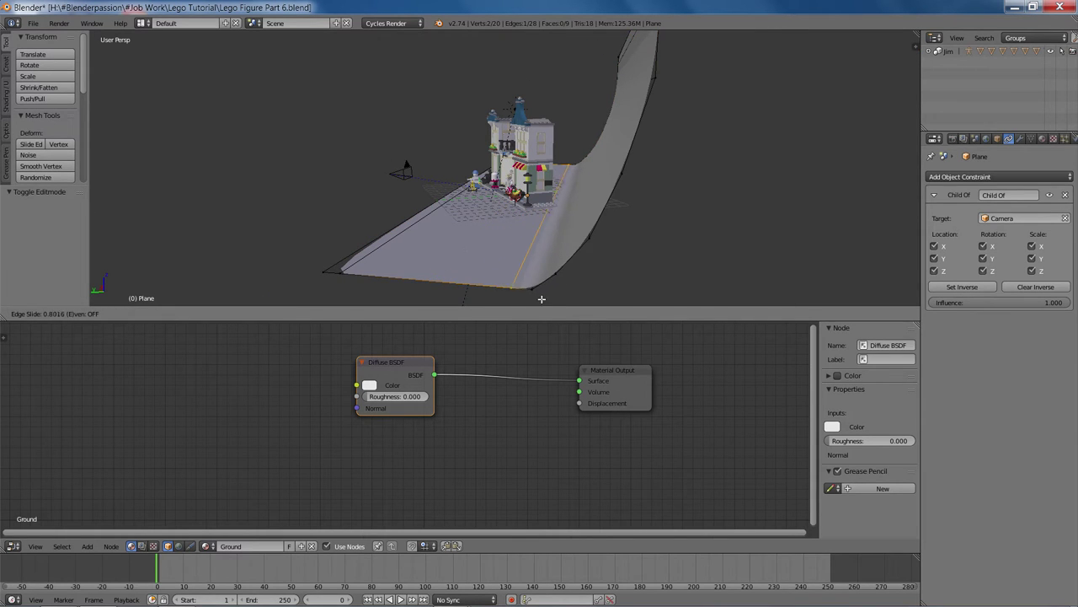
left_click(541, 299)
key("Tab")
Nudge the backdrop plane slightly along its local Y axis and check the framing through the camera.
scroll(672, 246, "up", 4)
key("g")
key("y")
key("y")
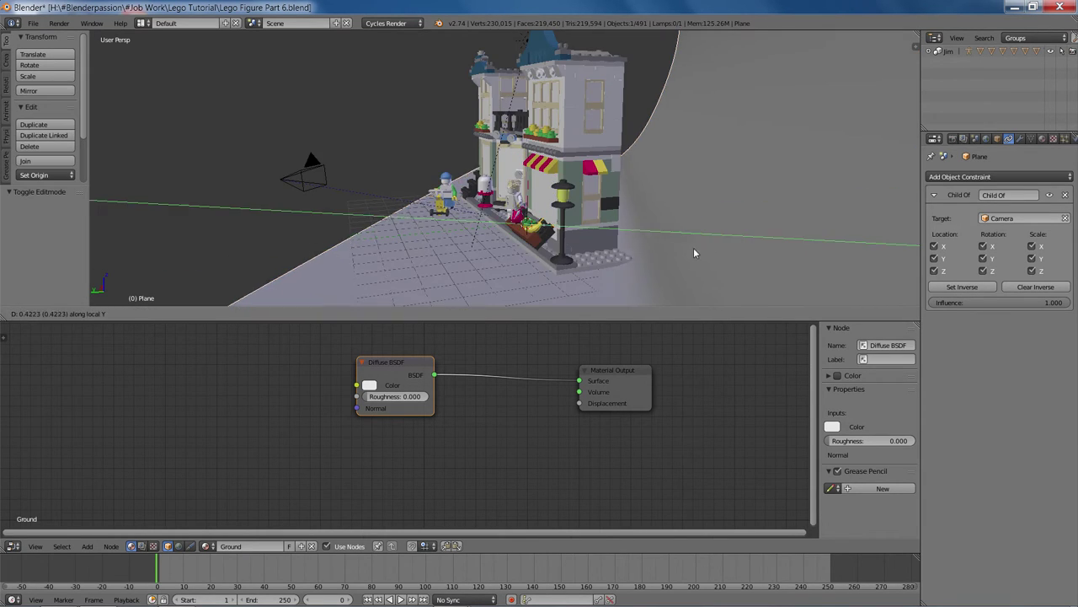
left_click(697, 257)
middle_click_drag(697, 257, 648, 211)
key("KP_0")
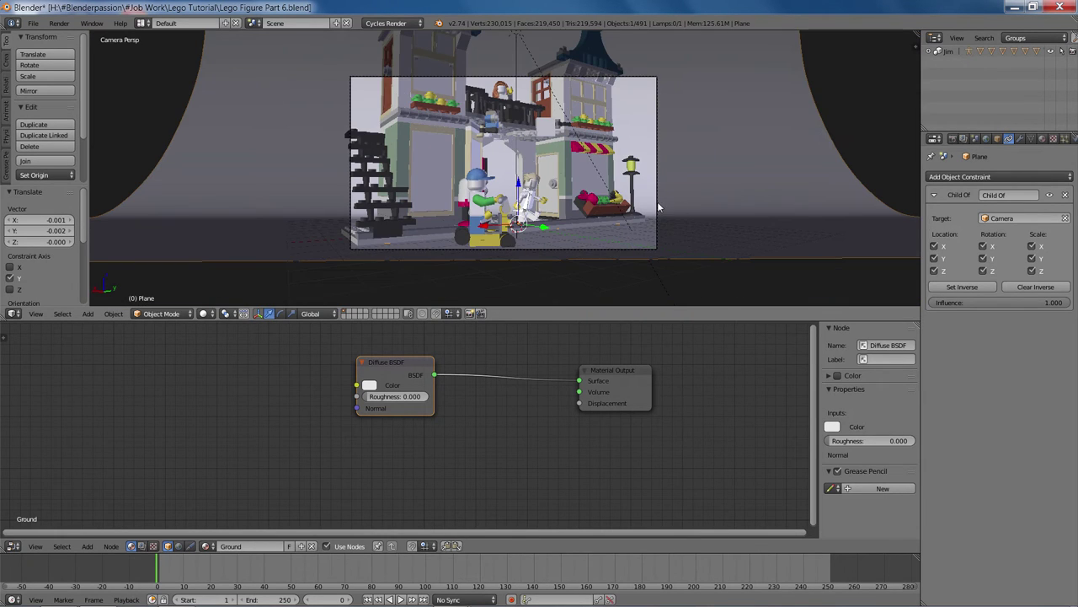
scroll(596, 202, "up", 2)
Select only the camera and open its lens and depth of field settings.
key("a")
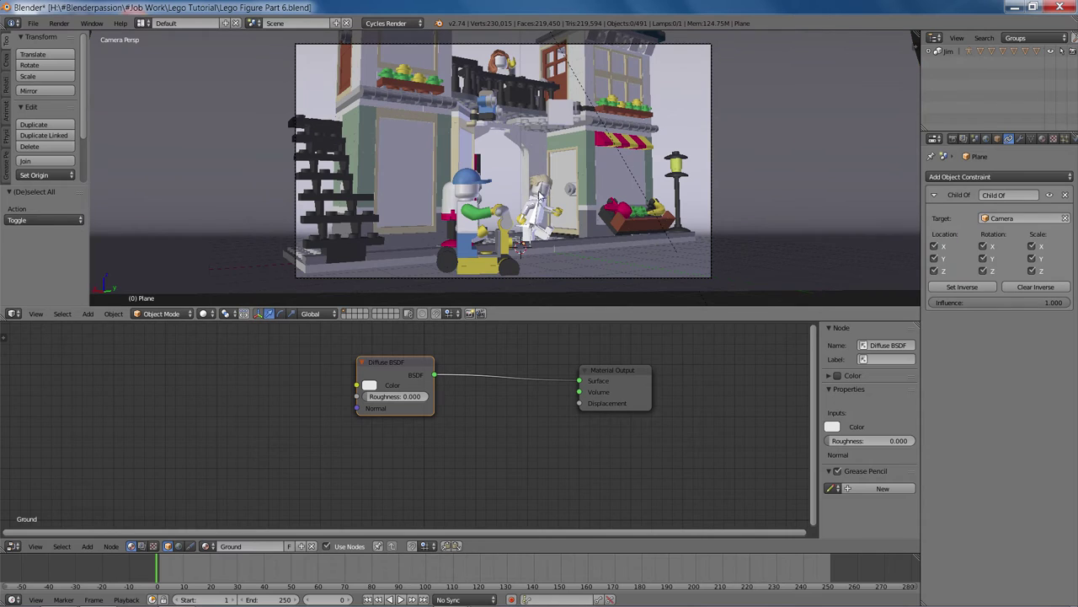
right_click(711, 174)
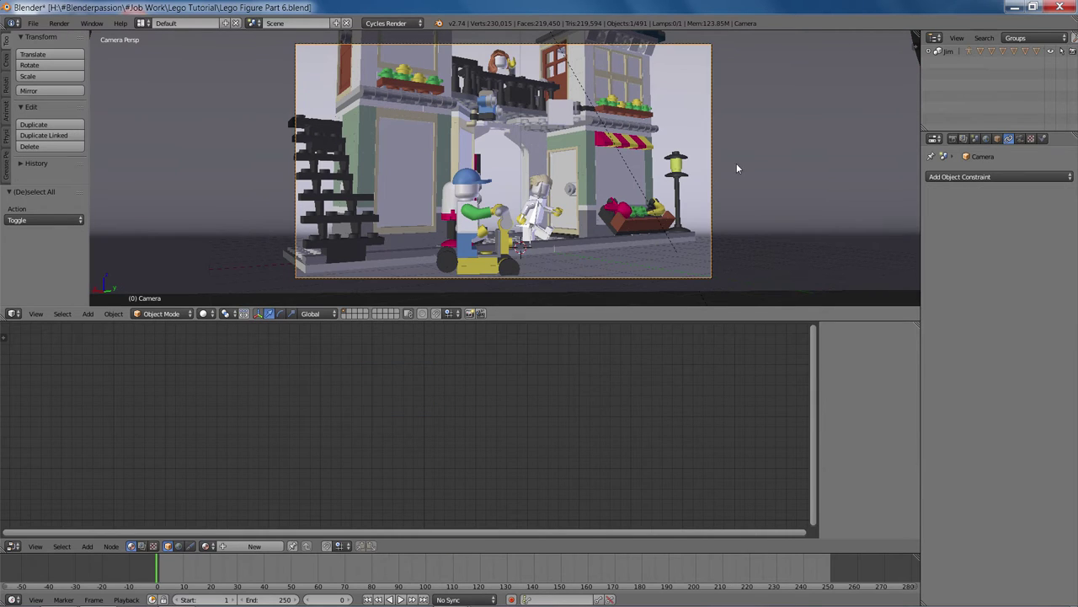
left_click(1020, 139)
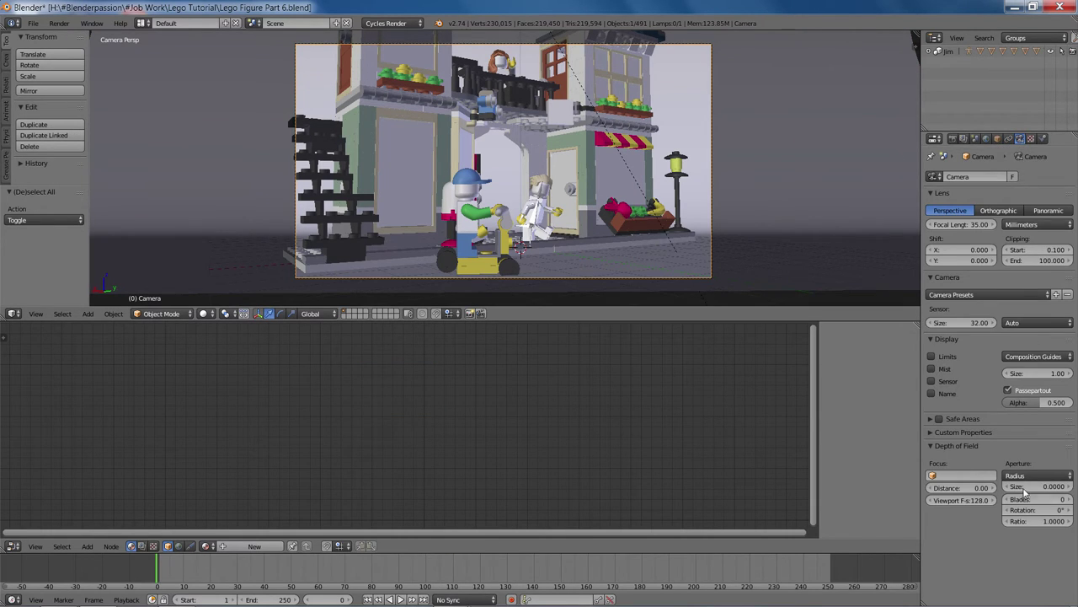
left_click(952, 475)
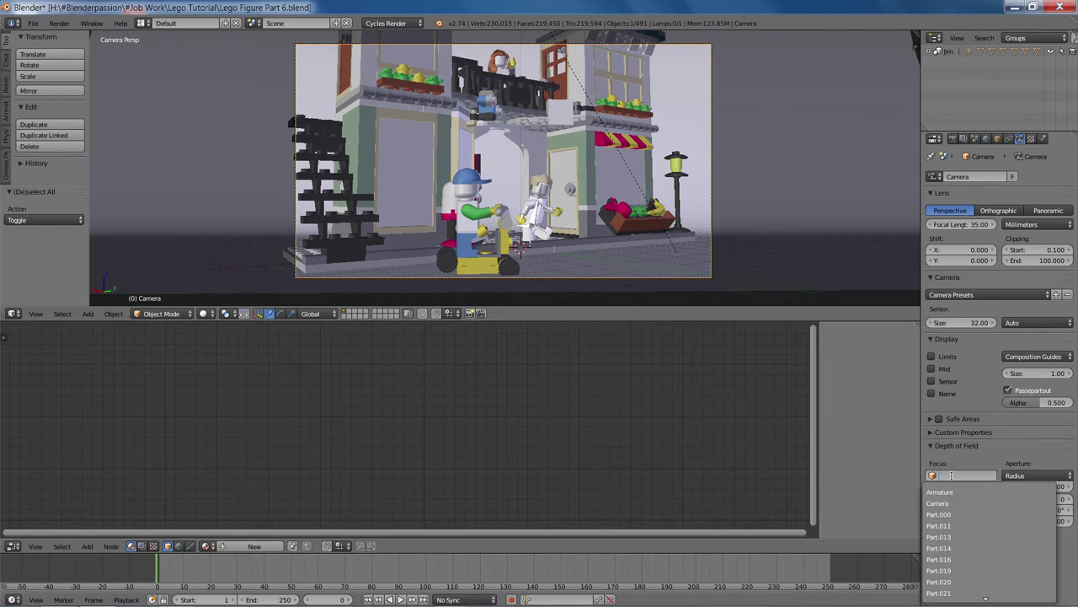
type("j")
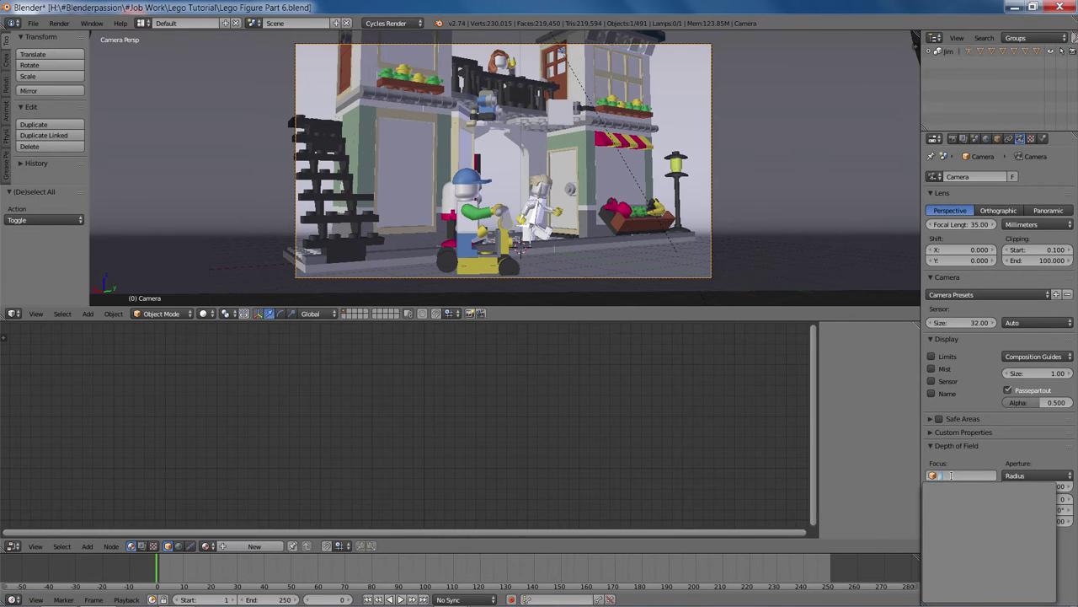
key("BackSpace")
scroll(985, 595, "down", 10)
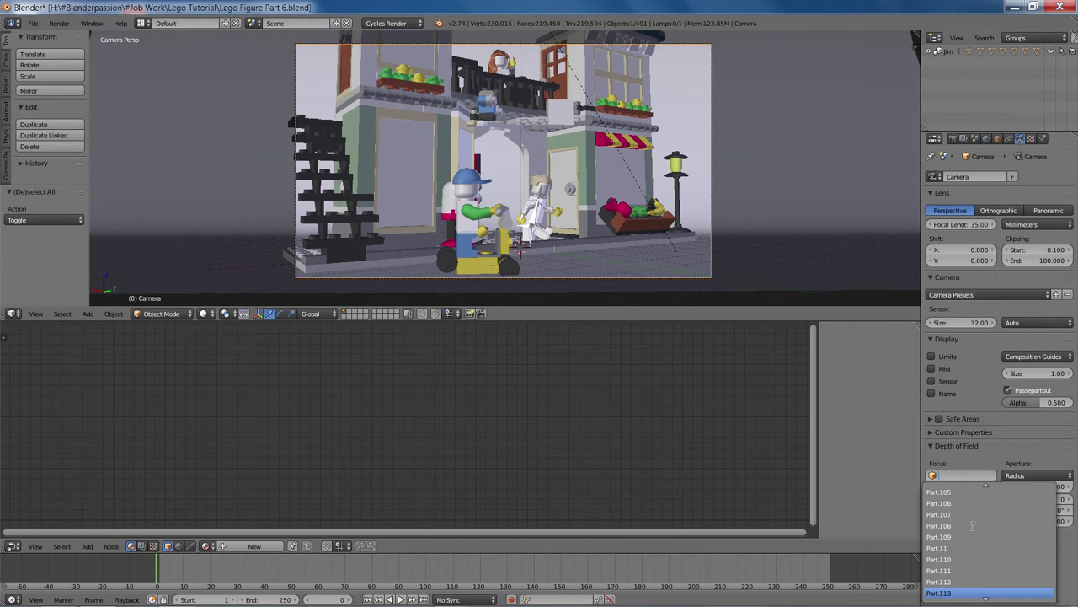
key("Escape")
Set the camera's depth of field distance to 13.32, using the camera's position relative to the building as a guide.
left_click_drag(963, 488, 982, 488)
scroll(801, 241, "down", 1)
middle_click_drag(801, 241, 814, 199)
scroll(673, 265, "down", 2)
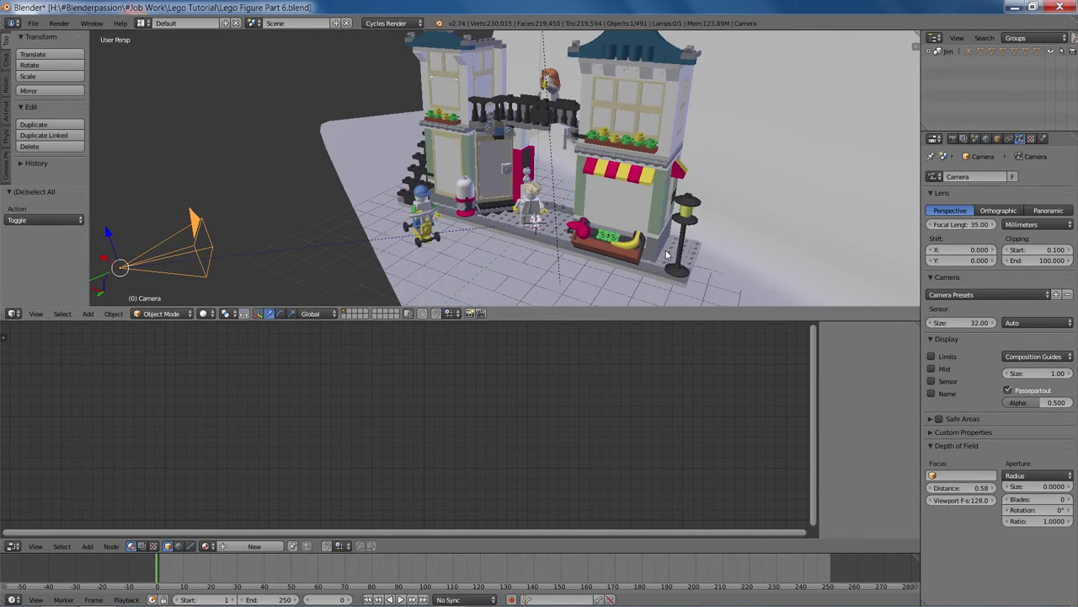
scroll(814, 200, "up", 3)
left_click_drag(963, 488, 944, 488)
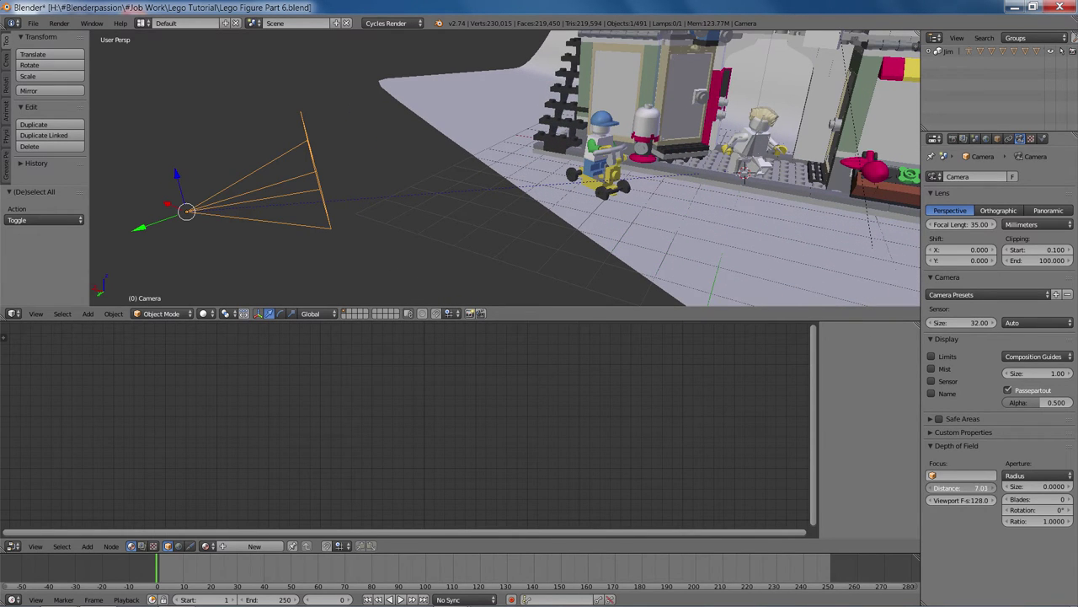
left_click_drag(963, 487, 948, 490)
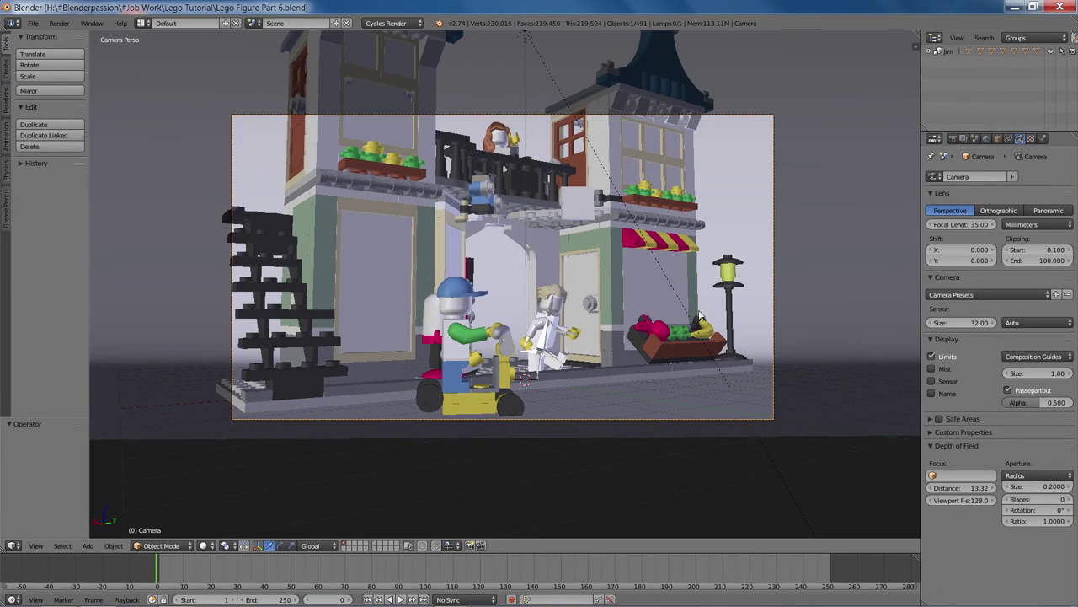
Inspect the focus marker around the building's entrance and refine the camera's depth of field distance to 13.26.
middle_click_drag(698, 311, 606, 323)
scroll(559, 325, "down", 5)
middle_click_drag(531, 324, 561, 338)
scroll(562, 341, "up", 2)
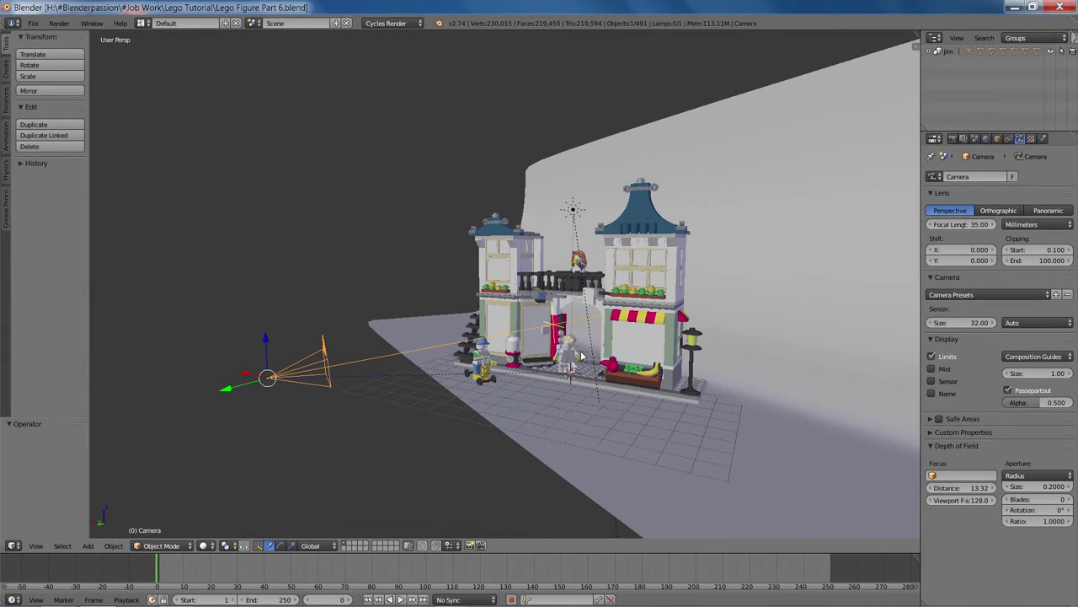
middle_click_drag(510, 378, 590, 371)
scroll(590, 370, "up", 4)
scroll(612, 369, "up", 5)
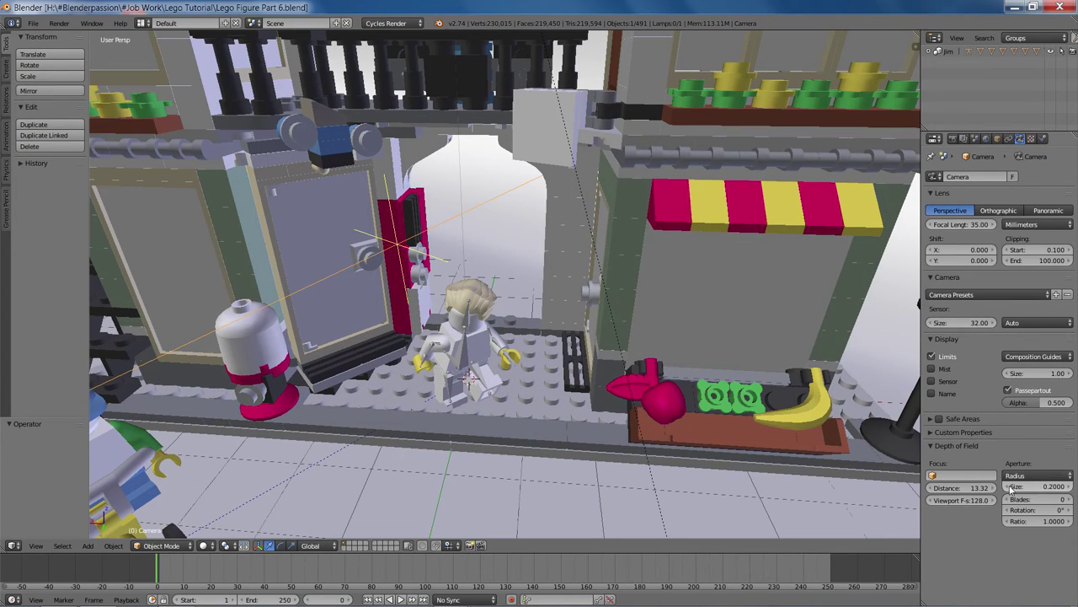
scroll(444, 294, "down", 5)
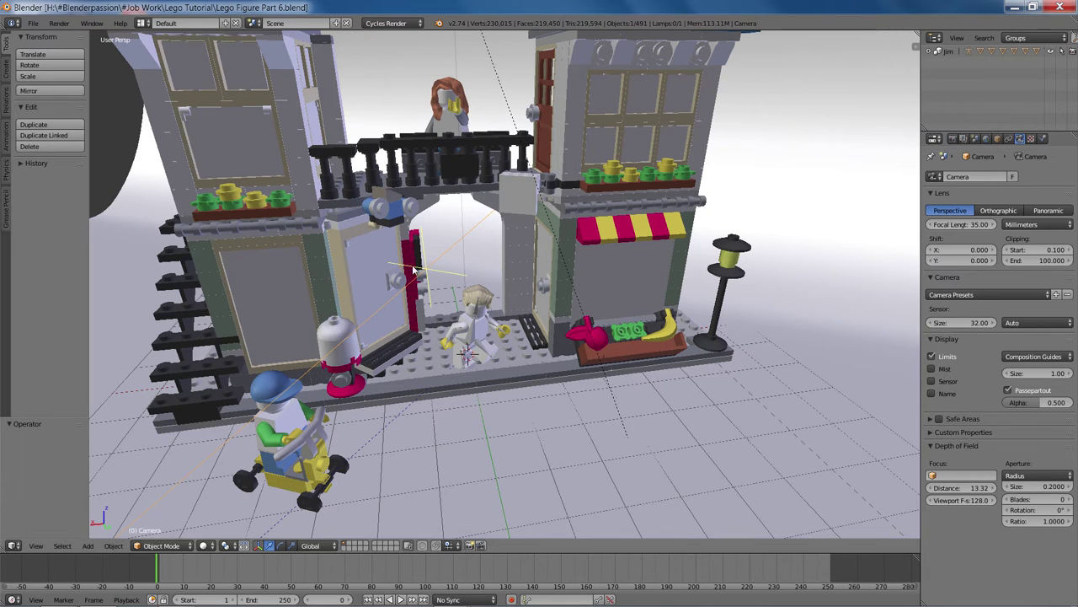
middle_click_drag(401, 272, 463, 247)
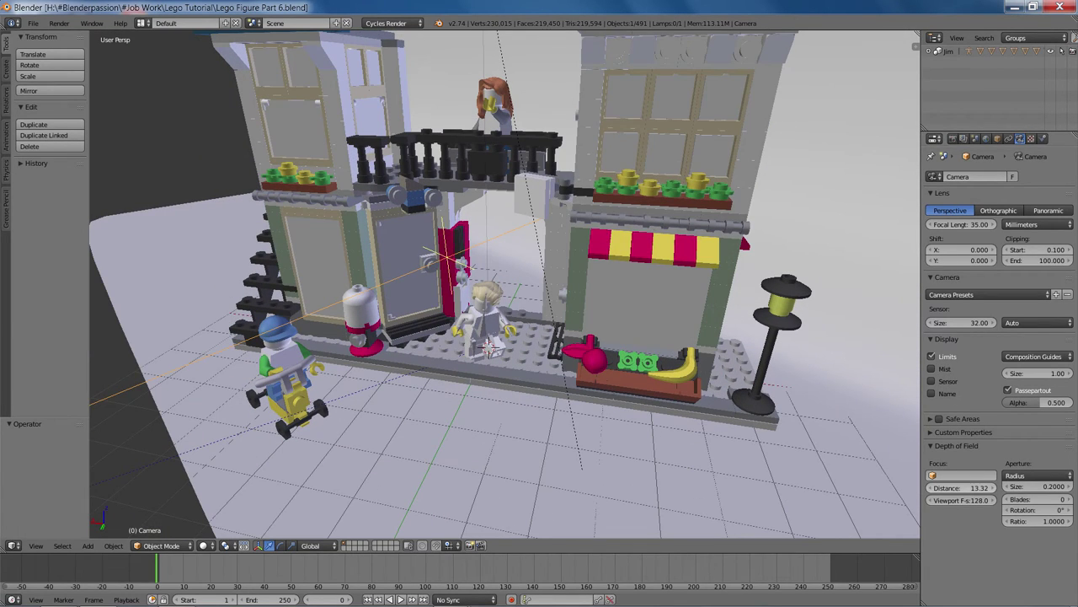
left_click_drag(978, 487, 972, 487)
Examine the focus marker's position relative to the minifigures and entrance, and review the framing through the camera.
scroll(629, 312, "up", 4)
middle_click_drag(498, 291, 544, 281, "shift")
scroll(569, 295, "down", 4)
scroll(607, 317, "up", 2)
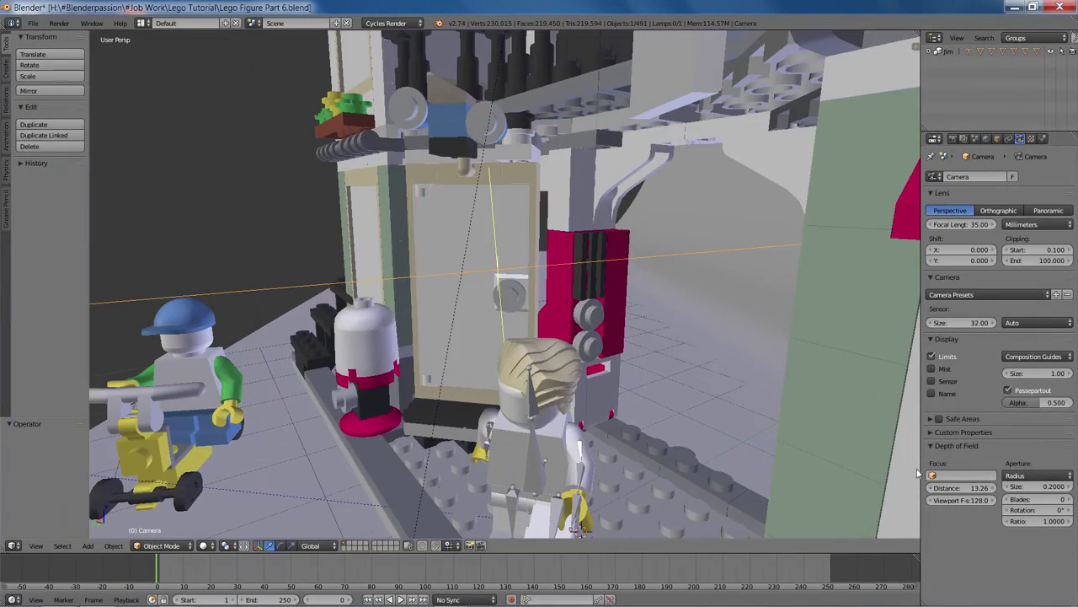
scroll(712, 299, "down", 5)
mouse_move(712, 300)
middle_mouse_down()
mouse_move(823, 313)
mouse_move(706, 286)
middle_mouse_up()
key("KP_0")
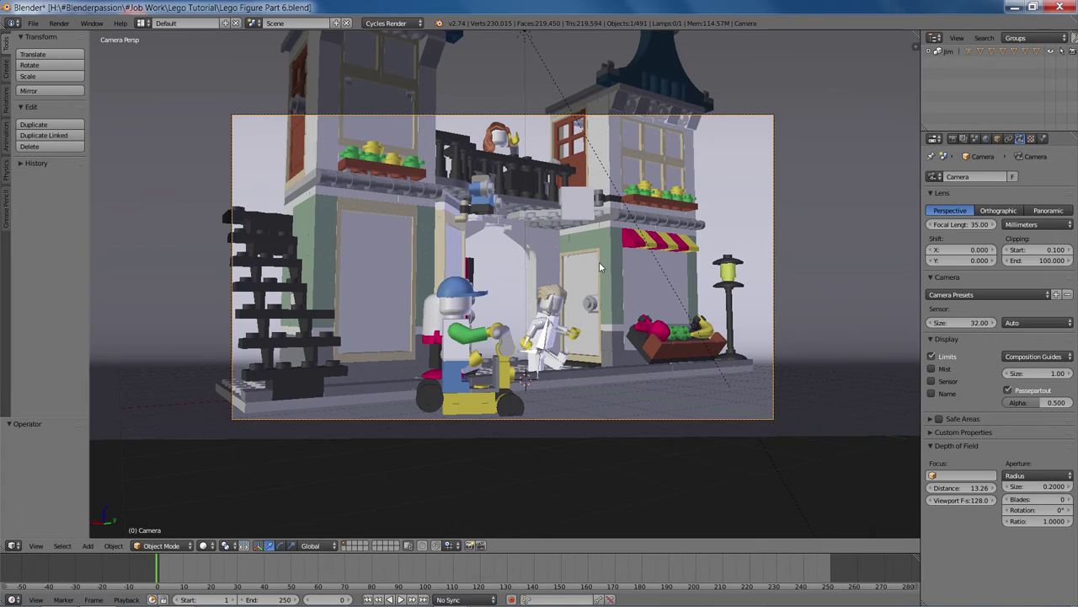
scroll(599, 263, "up", 4)
scroll(591, 266, "down", 2)
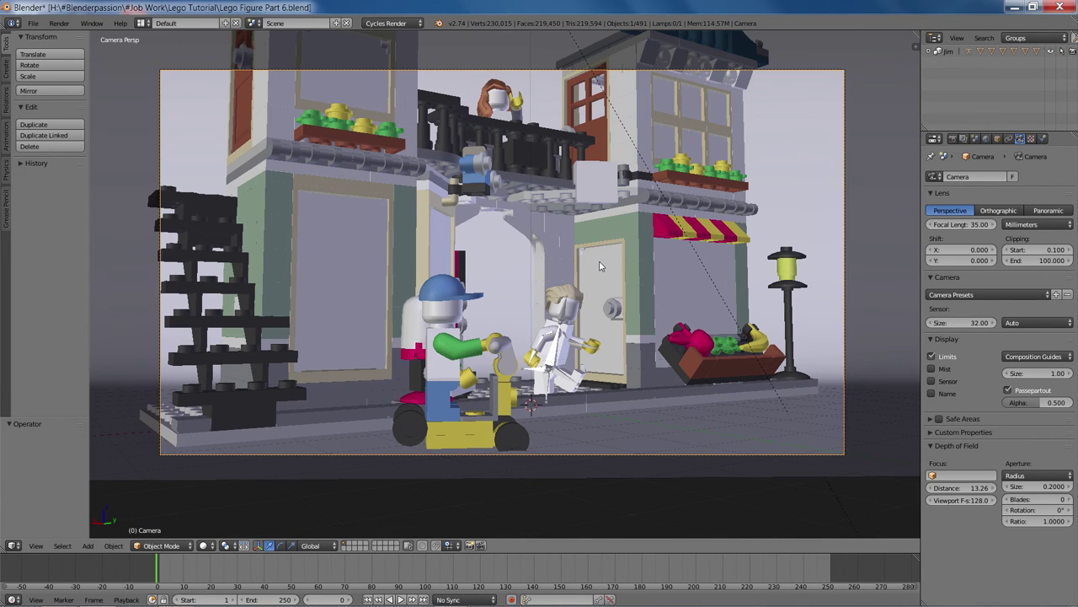
Review the World settings and split off a node editor from the 3D view showing the World shader nodes.
left_click(987, 139)
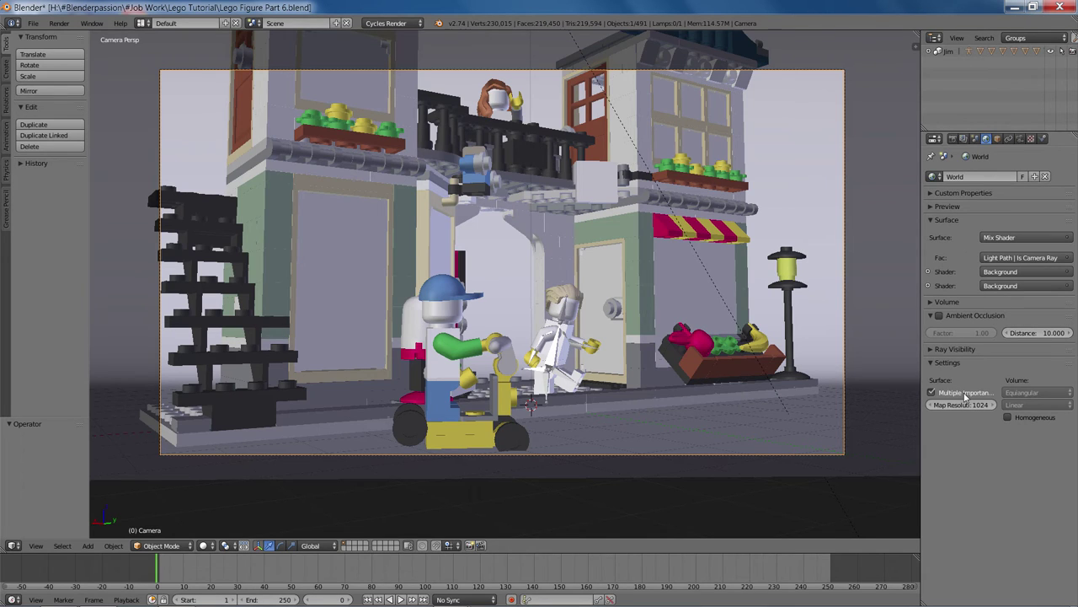
left_click_drag(4, 548, 10, 420)
left_click(13, 546)
left_click(34, 407)
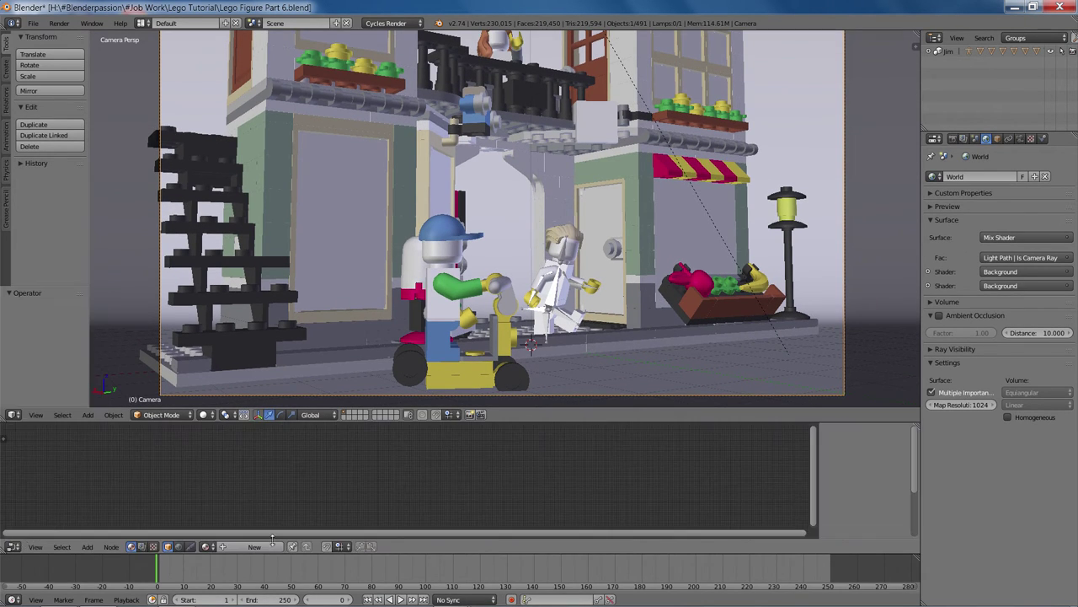
left_click(177, 547)
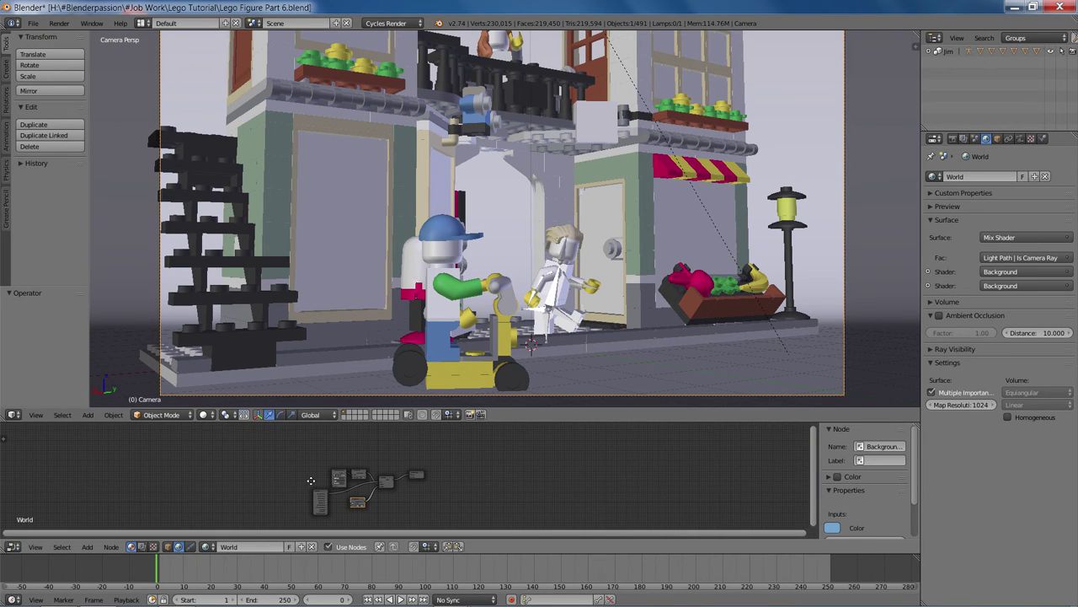
Examine the blue Background node's color and strength in the World shader nodes and its link to the rest of the setup.
scroll(332, 465, "up", 4)
scroll(332, 466, "up", 2)
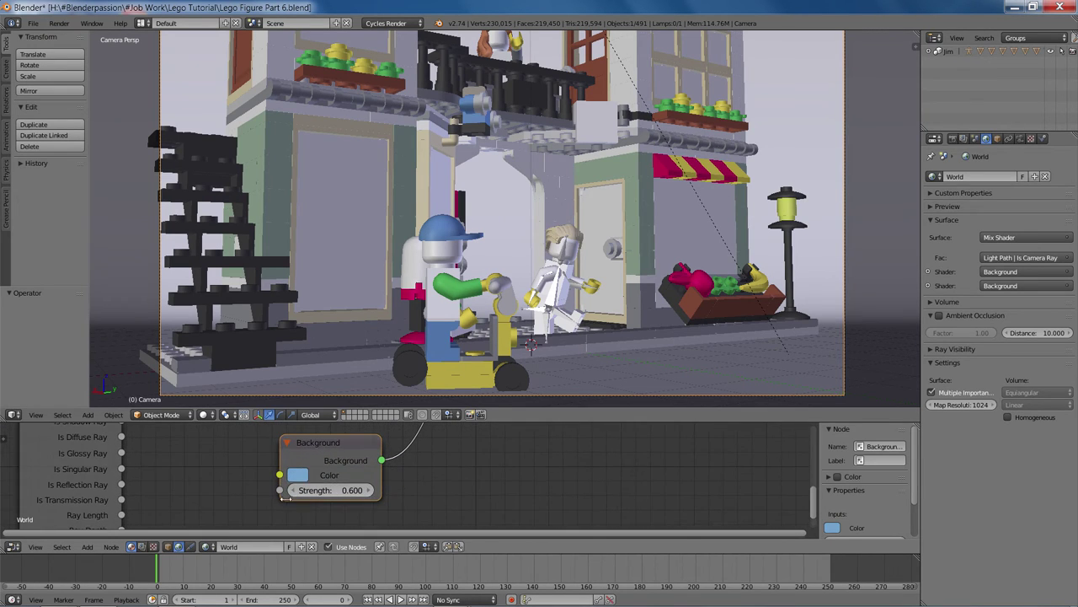
scroll(452, 468, "down", 1)
middle_click_drag(452, 468, 481, 511)
middle_click_drag(495, 448, 512, 474)
scroll(564, 171, "down", 1)
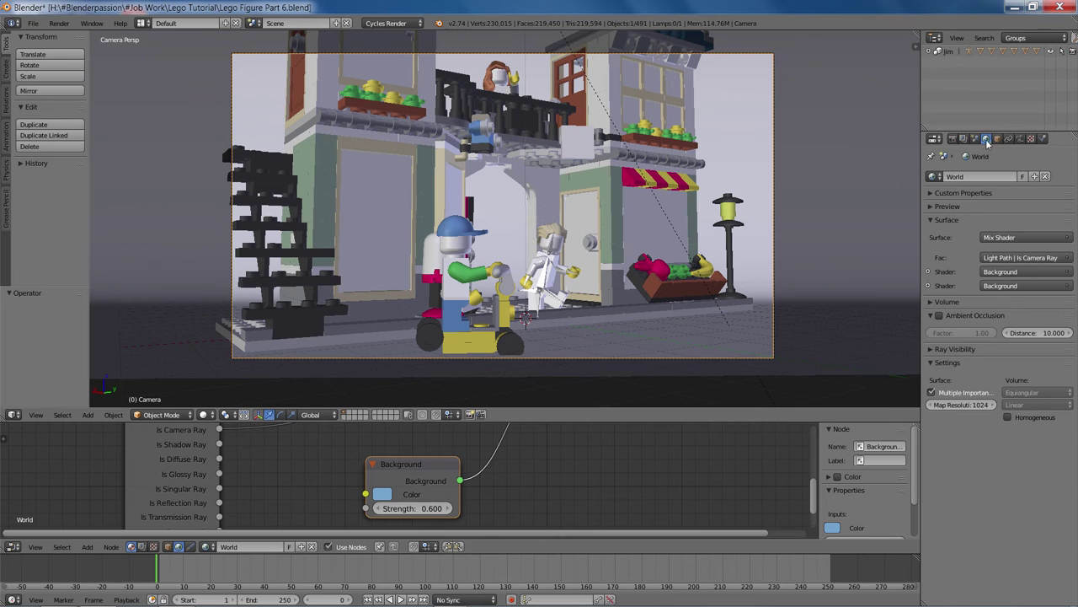
Select the Sun lamp above the building and review its size, color and strength settings.
scroll(545, 112, "down", 2)
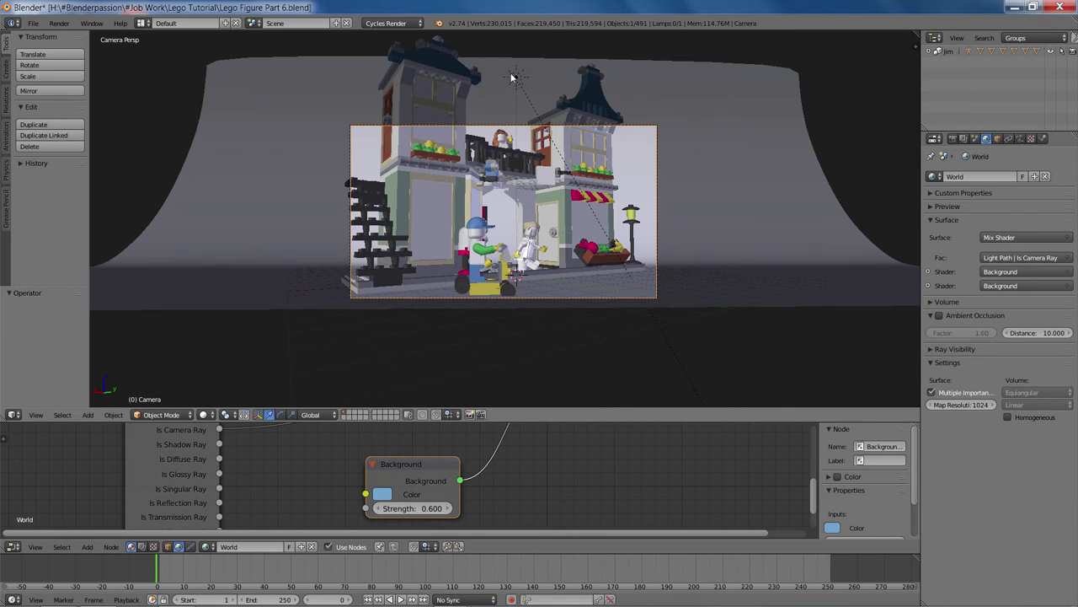
right_click(511, 78)
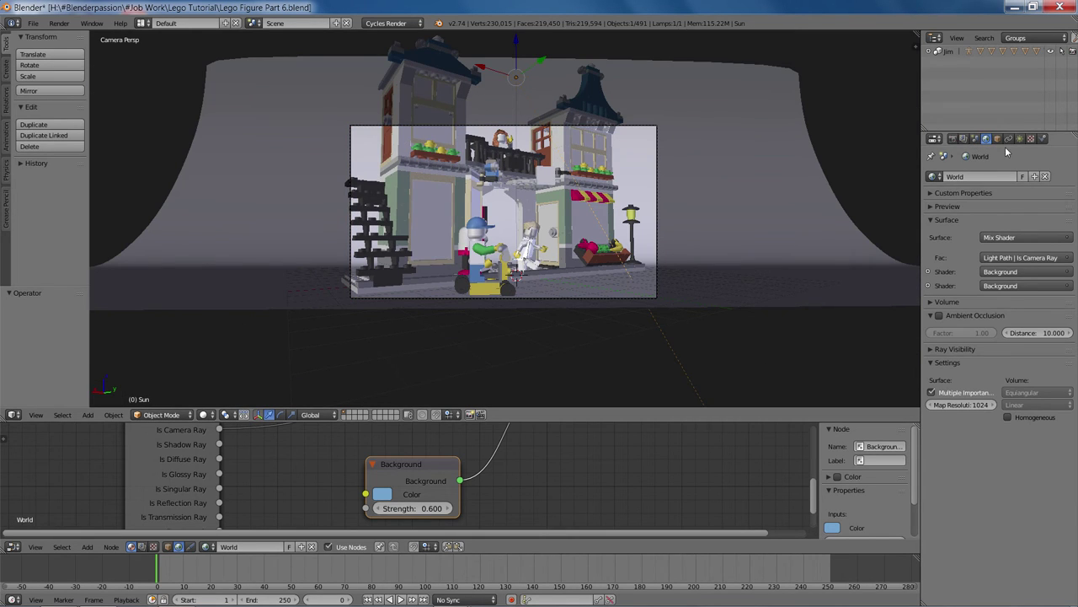
left_click(1021, 138)
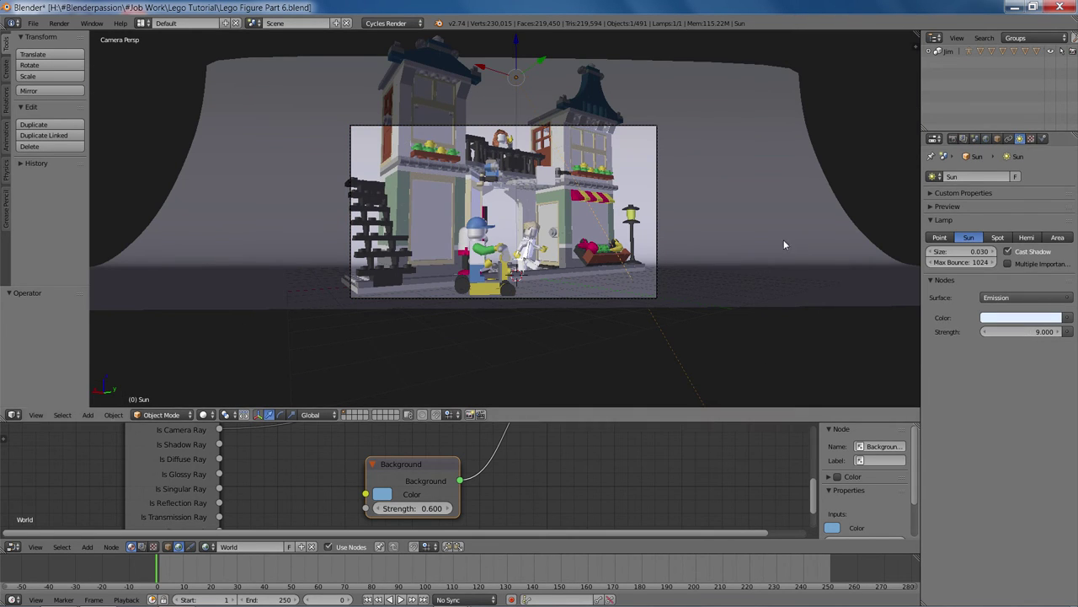
Fit the camera frame in the 3D view and save the scene over the existing Lego Figure Part 6.blend file.
key("Home")
key("ctrl+s")
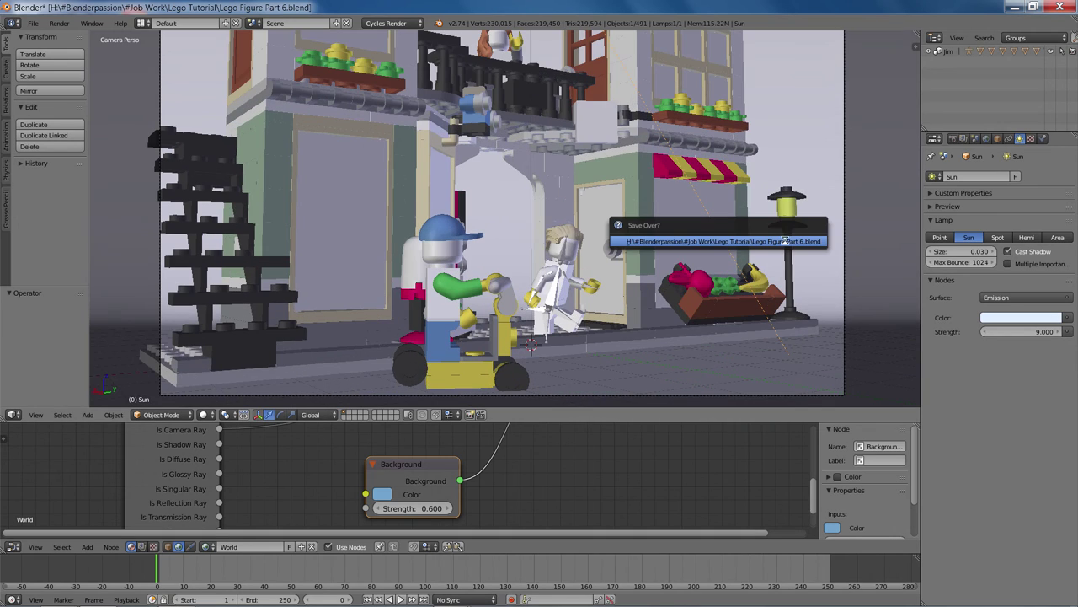
key("Return")
Set the Cycles render samples to 1000 and the render resolution scale to 100%.
left_click(952, 139)
scroll(1038, 387, "down", 6)
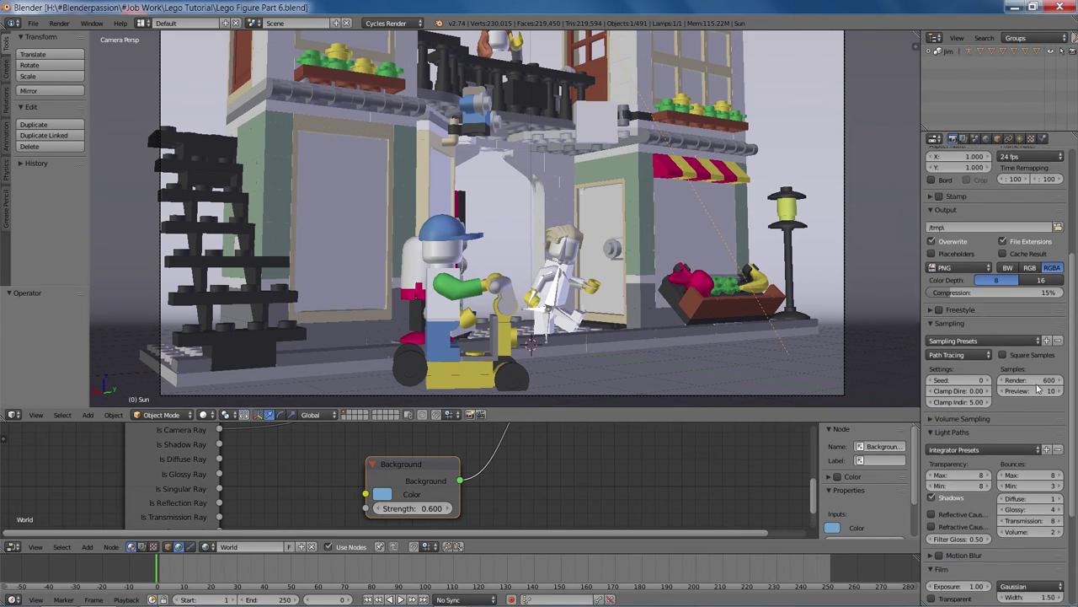
scroll(1038, 387, "down", 1)
left_click(1024, 335)
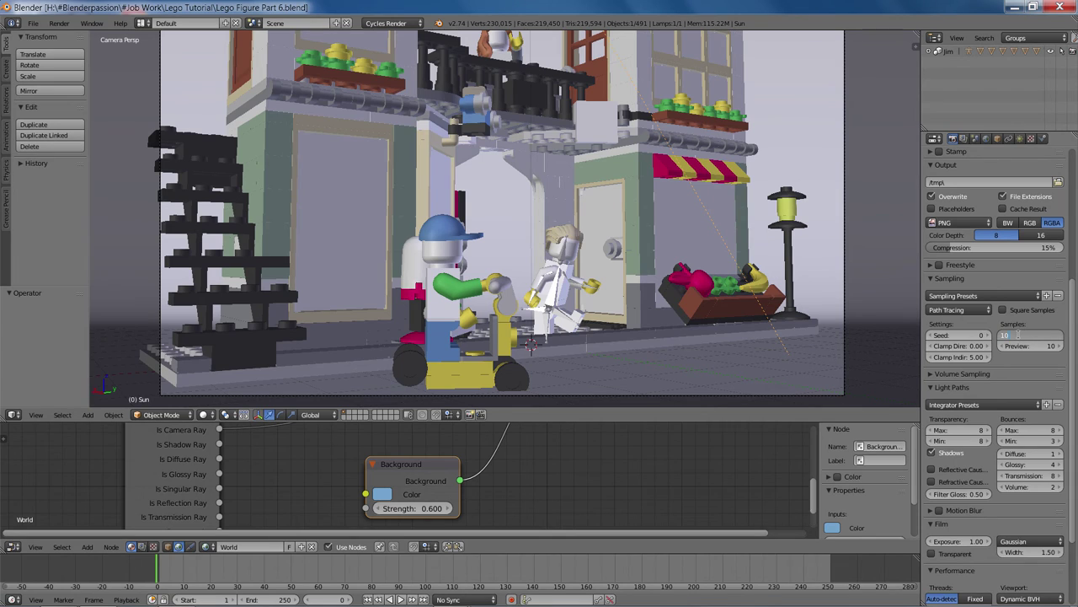
type("1000")
key("Return")
scroll(1019, 337, "up", 6)
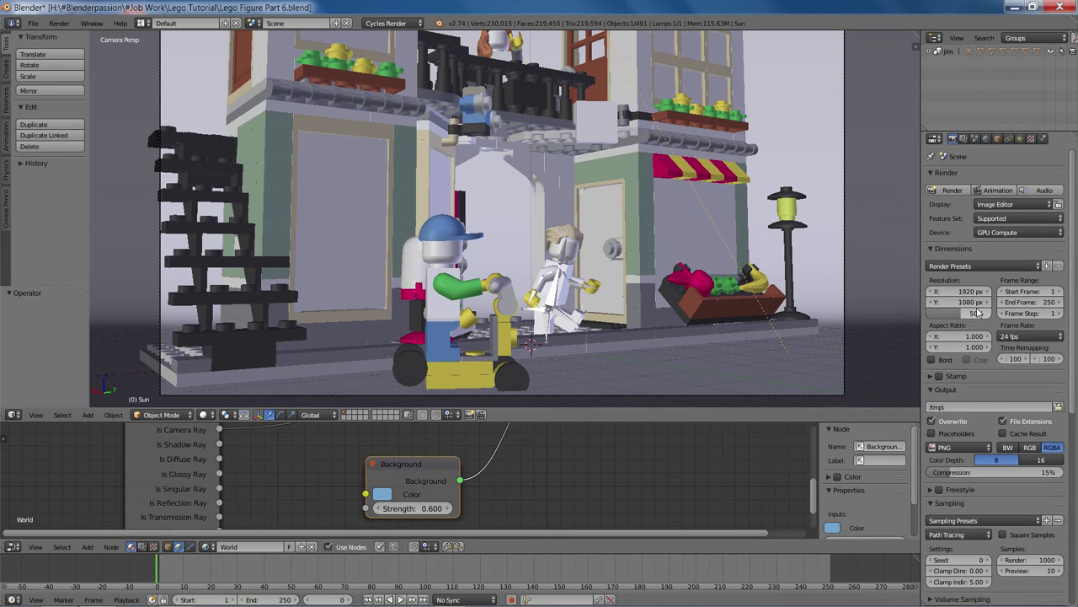
left_click_drag(961, 313, 993, 314)
Try a larger render resolution of 4000 px wide by 2341 px high.
left_click(960, 290)
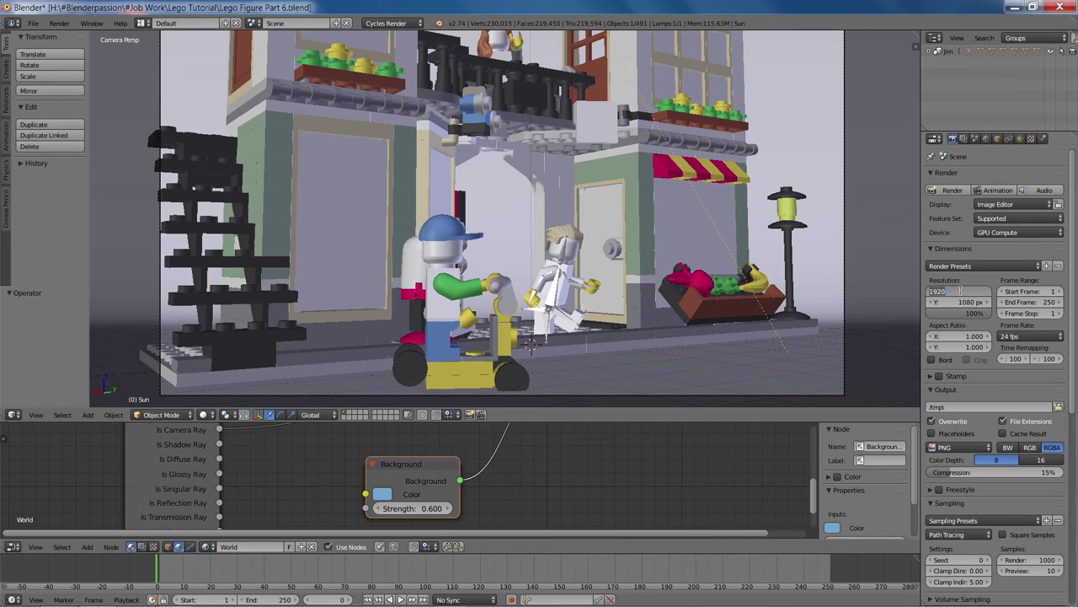
type("4000")
key("Return")
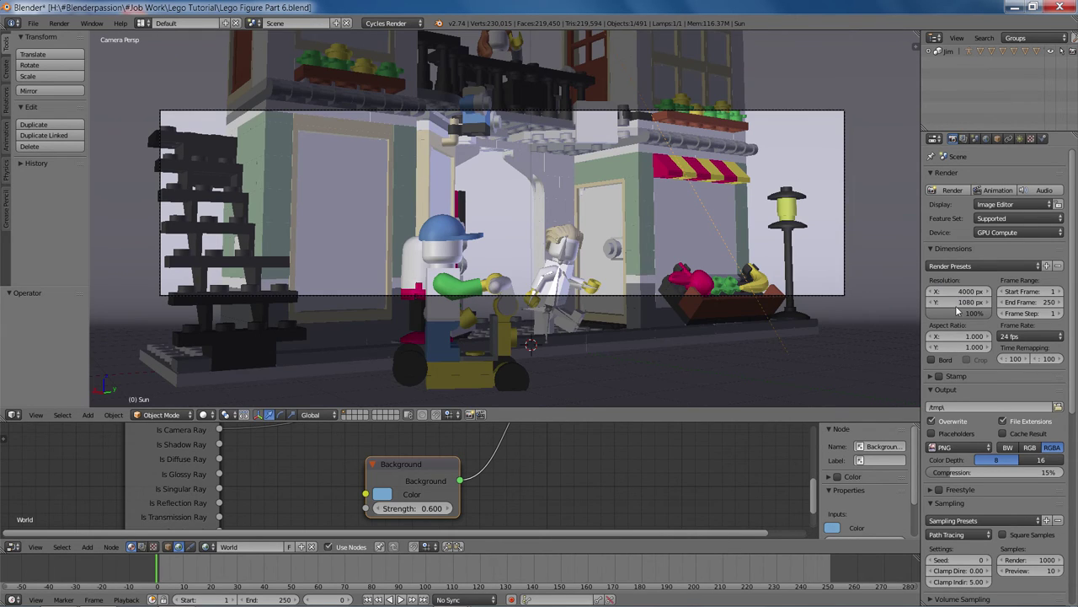
left_click_drag(959, 301, 1011, 301)
scroll(746, 236, "down", 1)
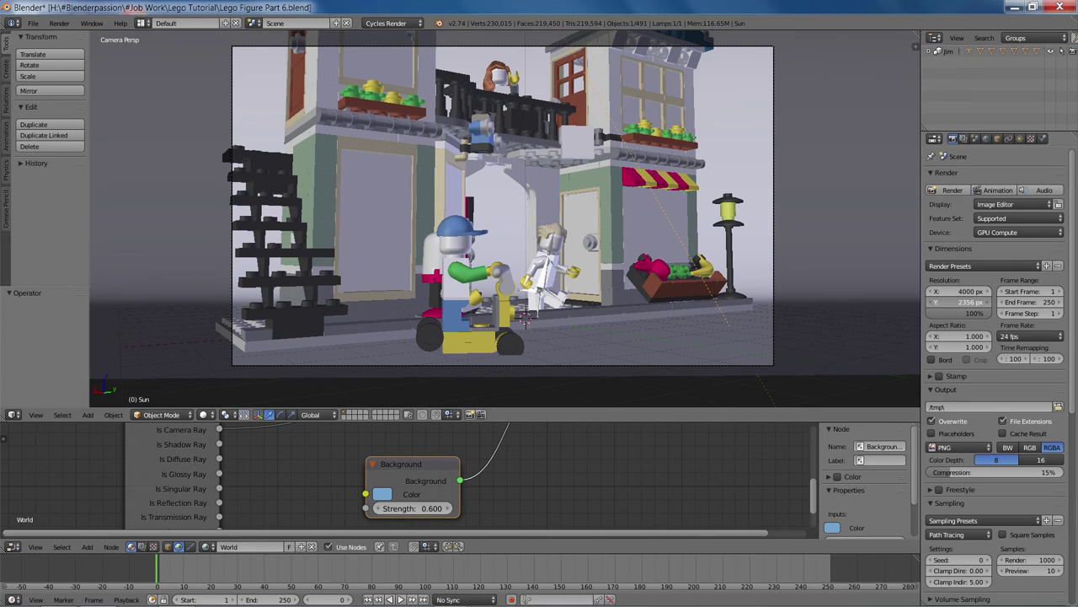
left_click_drag(1012, 302, 952, 305)
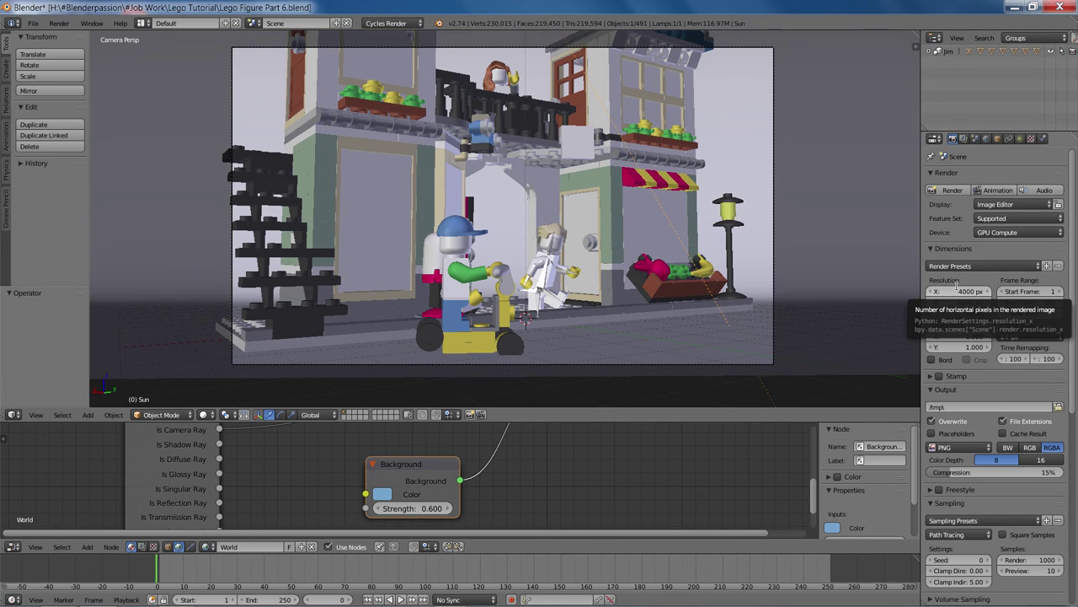
Set the render resolution to 1920 by 1080 px.
left_click(957, 291)
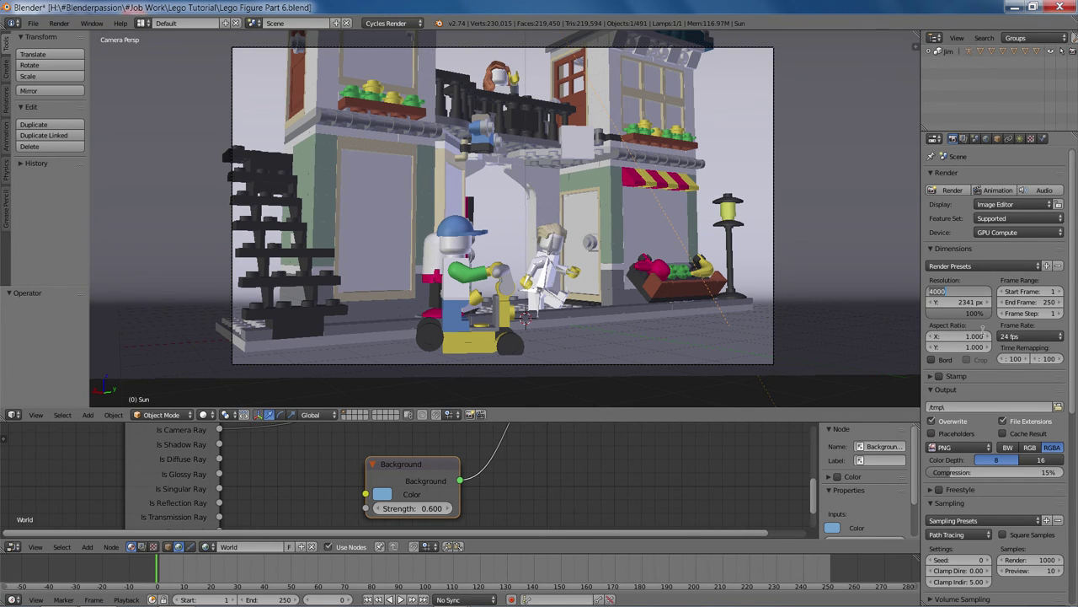
type("1920")
key("Tab")
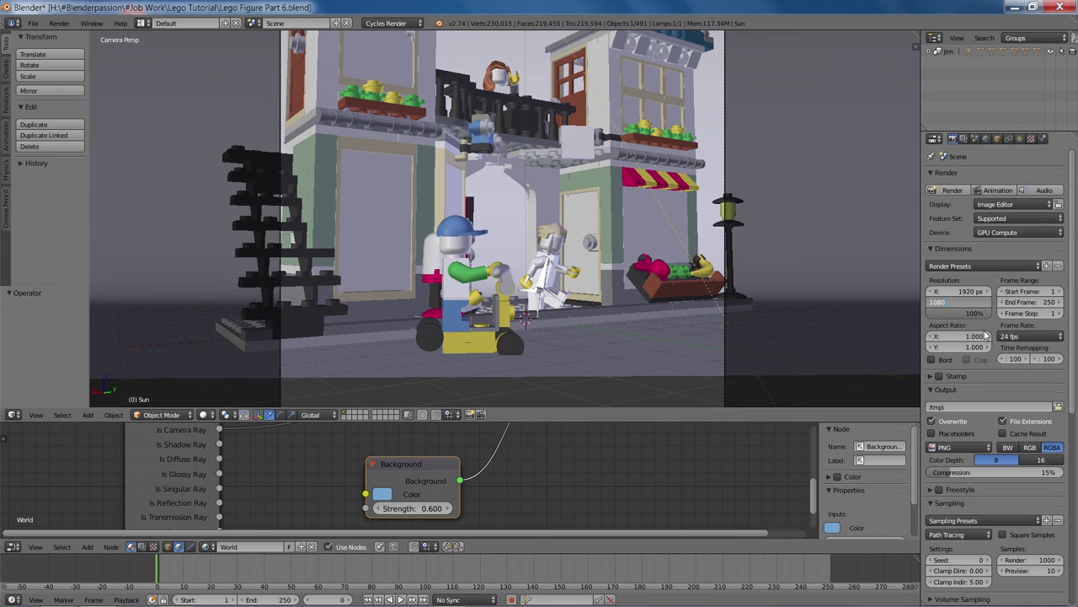
key("Return")
Check the sampling, light path and performance settings, and render the scene through the camera.
scroll(1011, 354, "down", 6)
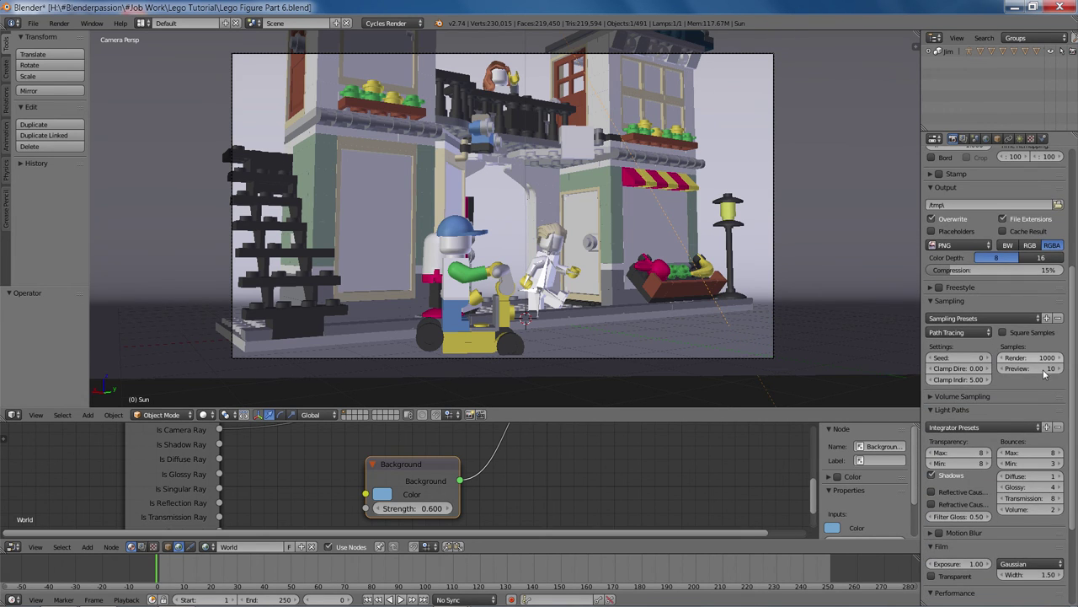
scroll(1043, 379, "down", 3)
scroll(910, 378, "down", 3)
scroll(571, 280, "up", 3)
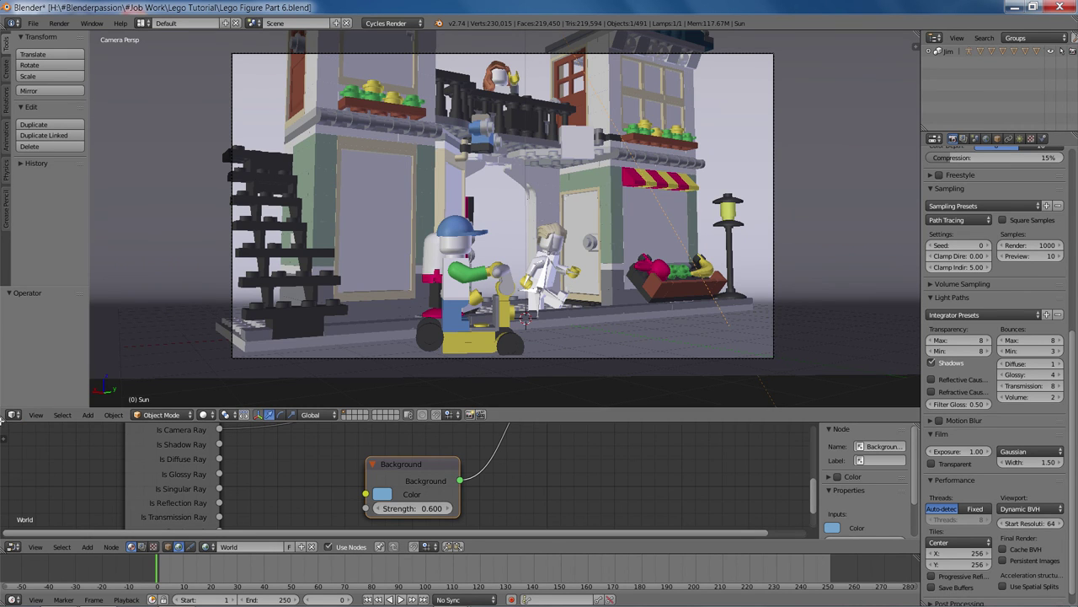
key("F12")
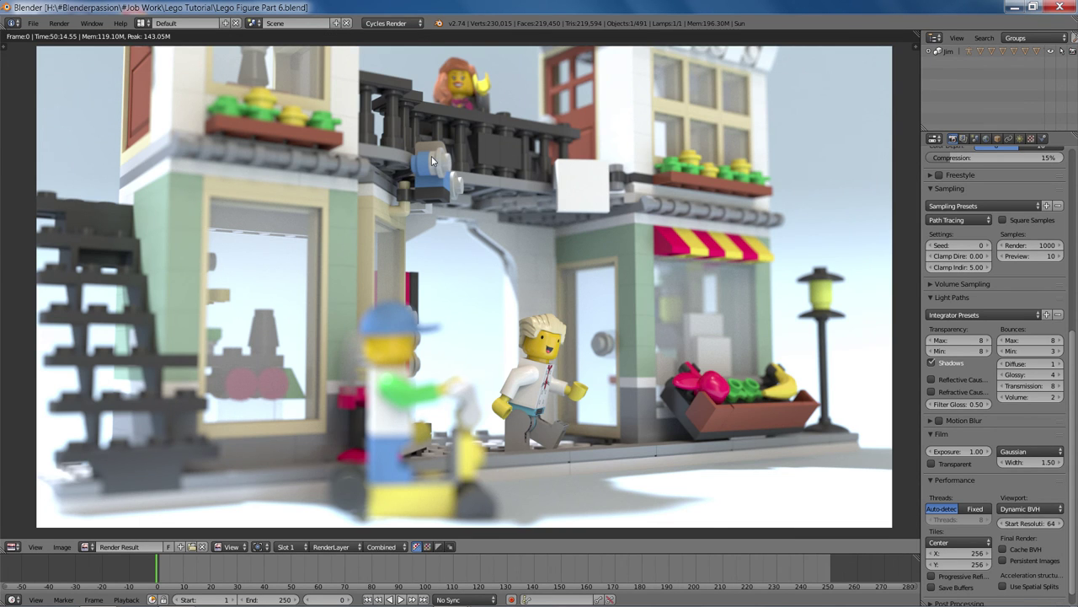
Inspect the rendered image up close, checking the focus and detail on the balcony, minifigures, entrance and flower box.
scroll(434, 157, "up", 2)
middle_click_drag(463, 199, 508, 437)
scroll(509, 369, "up", 3)
scroll(510, 367, "up", 1)
middle_click_drag(763, 419, 322, 319)
middle_click_drag(491, 414, 547, 164)
middle_click_drag(505, 461, 558, 148)
scroll(491, 256, "down", 5)
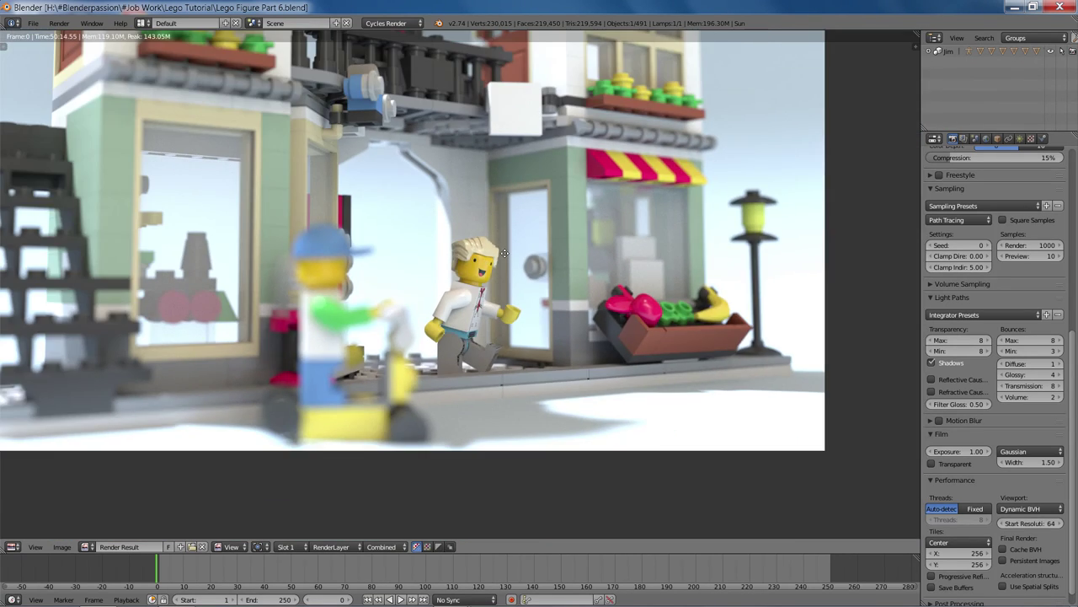
middle_click_drag(504, 253, 560, 327)
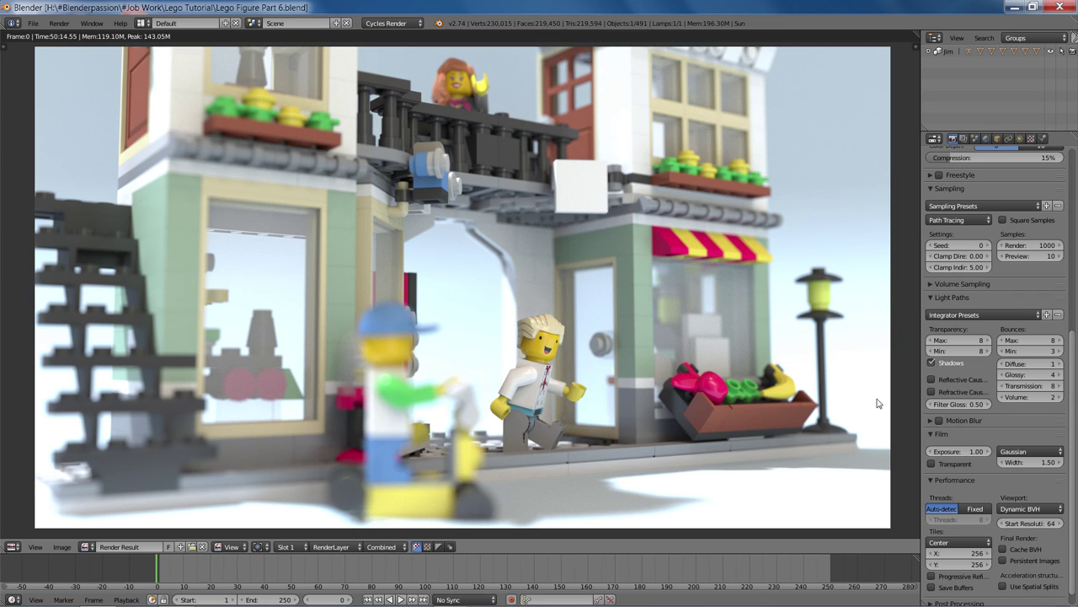
Review the performance, light path and sampling settings used for the finished render.
scroll(933, 401, "down", 1)
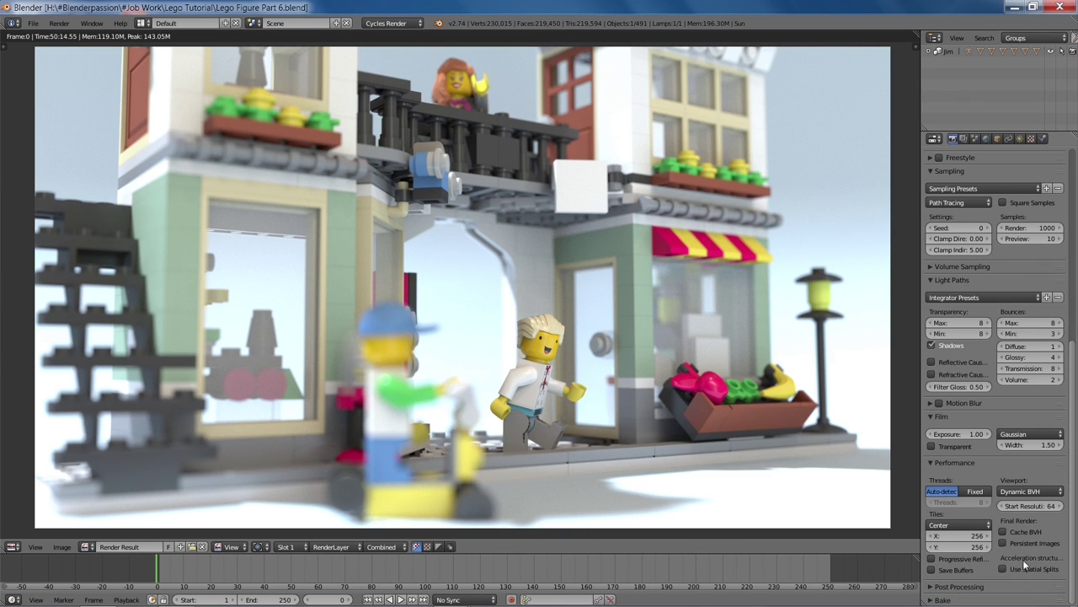
scroll(1020, 538, "up", 10)
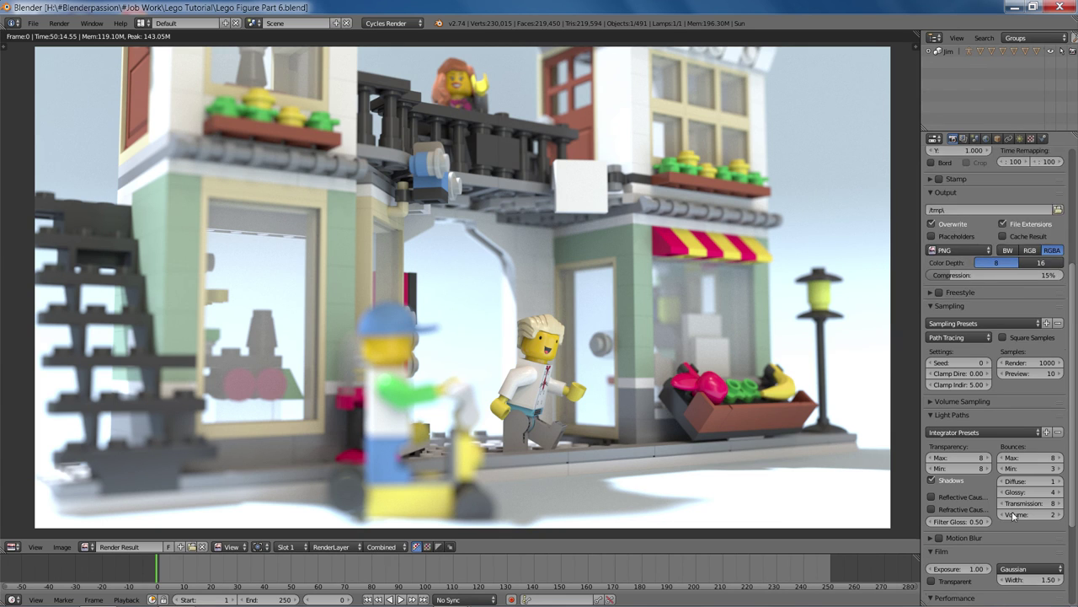